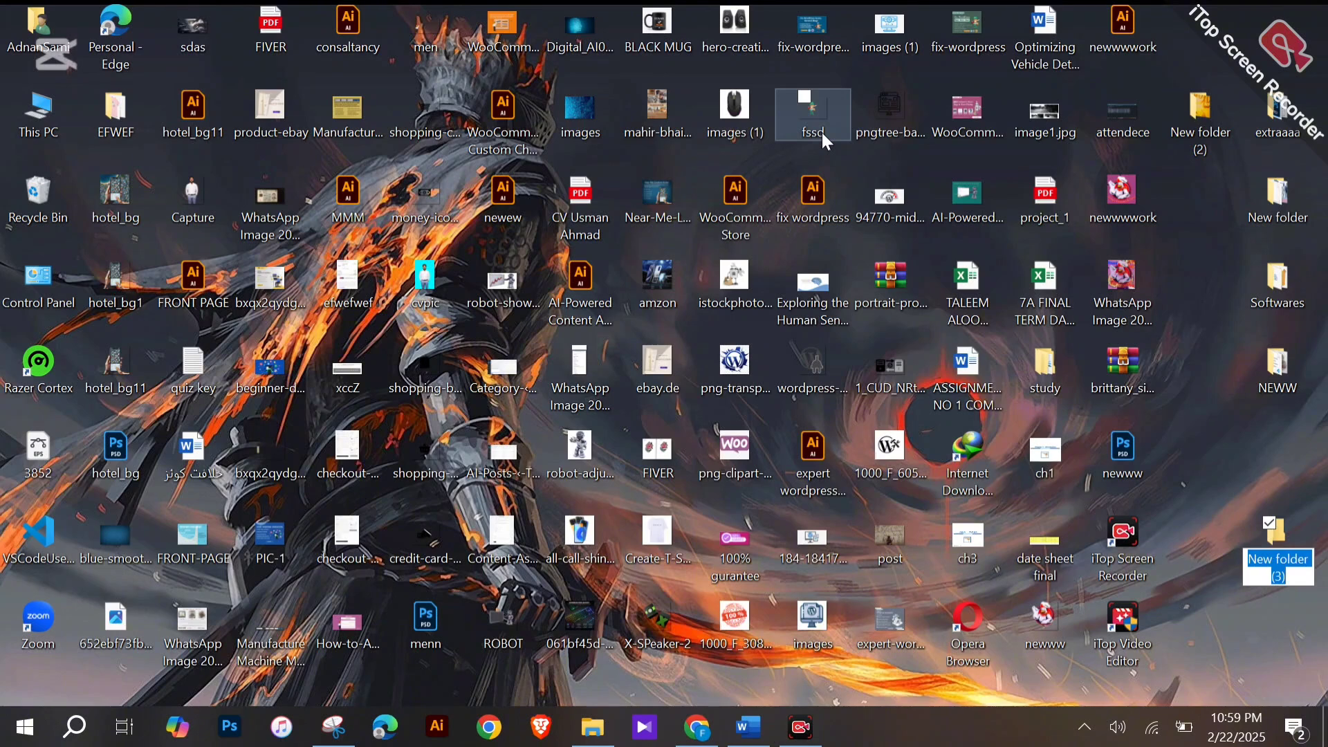
Step: Name the new desktop folder practical
text(practr)
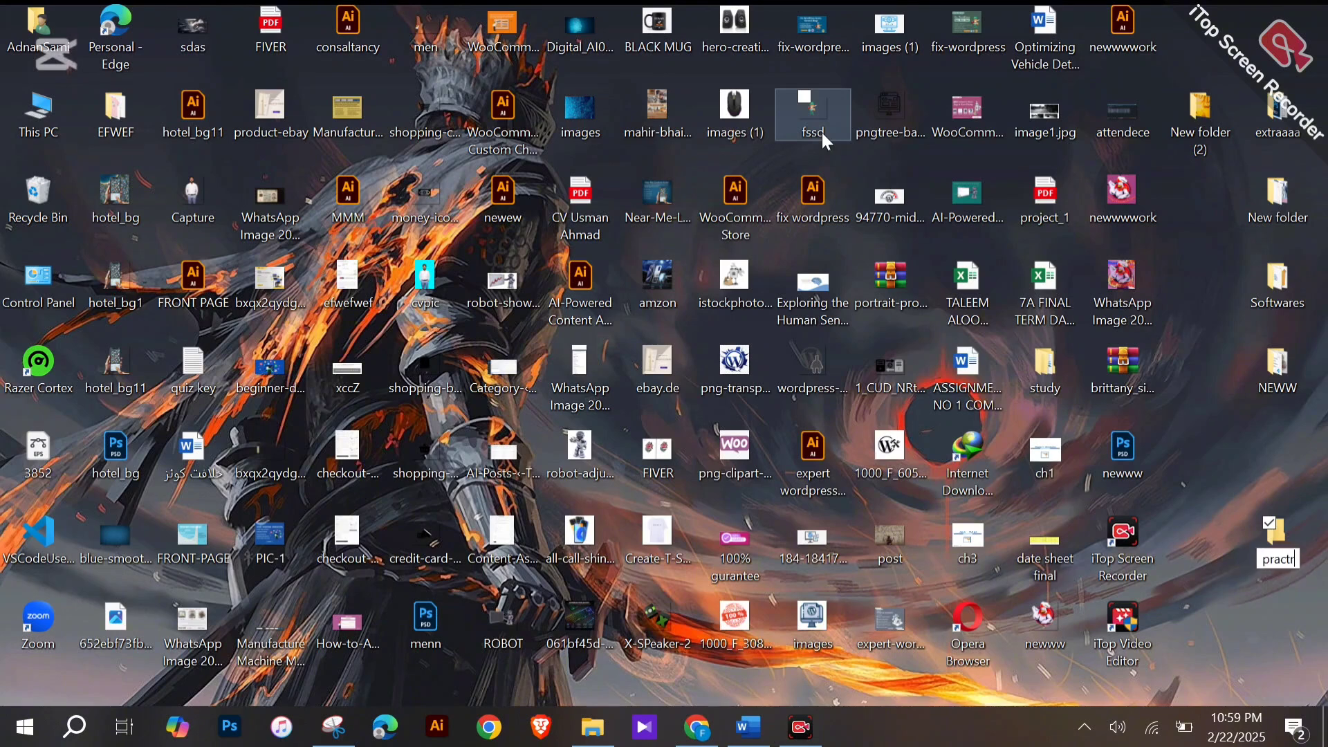
key(BackSpace)
text(ical)
key(Return)
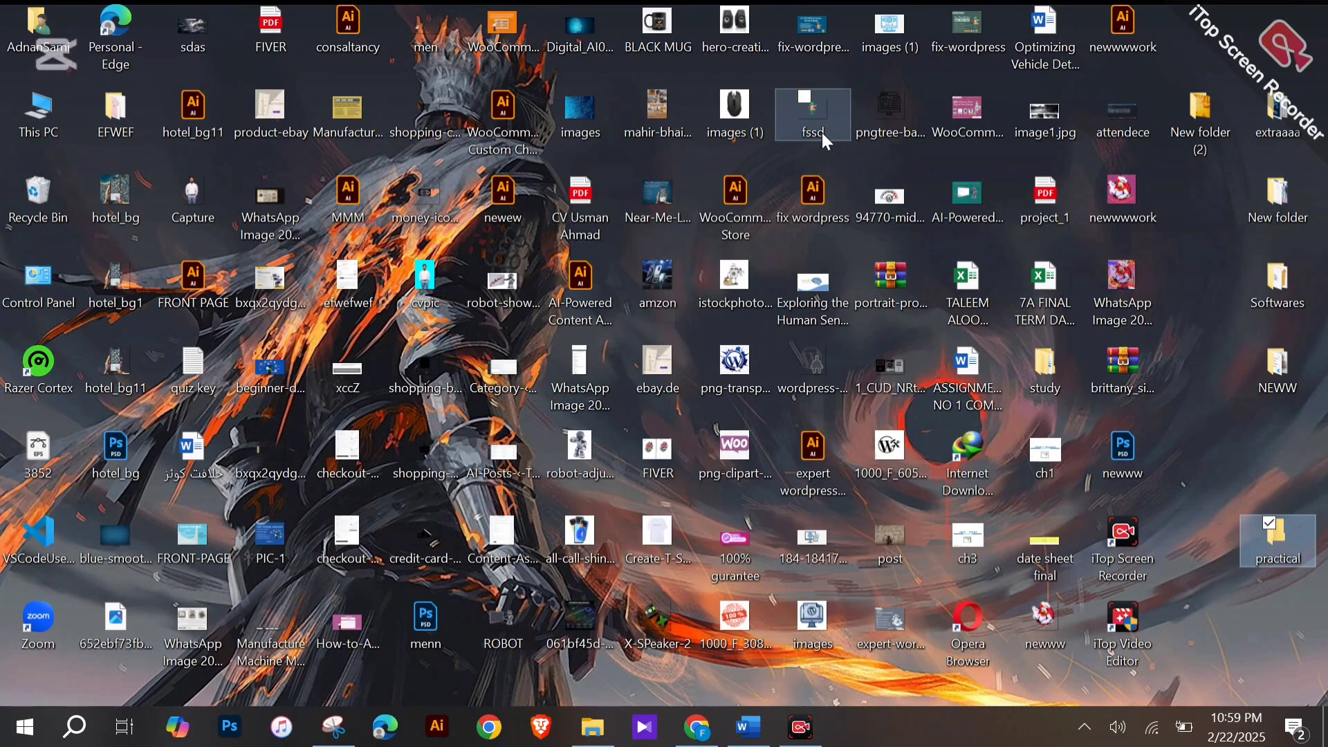
Step: Open the practical folder and create a subfolder named practical05 in it
double_click(1306, 544)
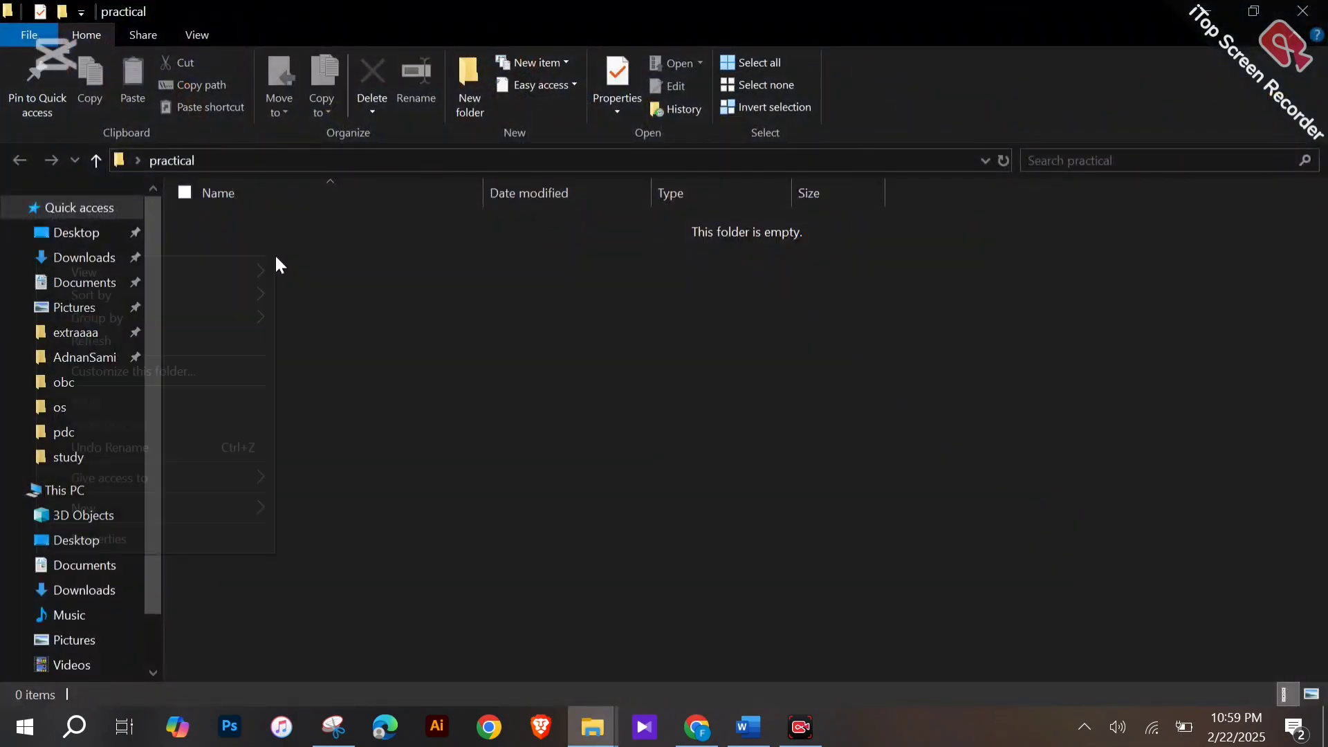
right_click(275, 253)
mouse_move(260, 514)
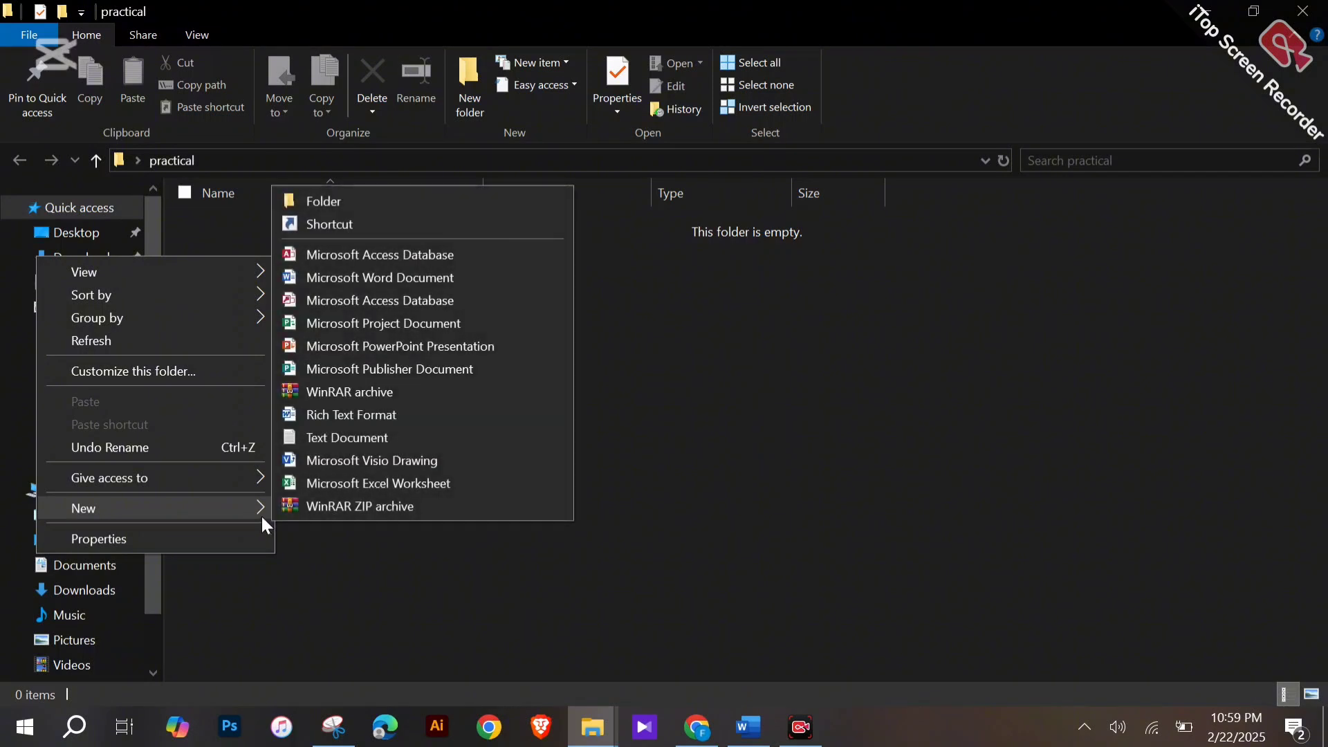
click(327, 202)
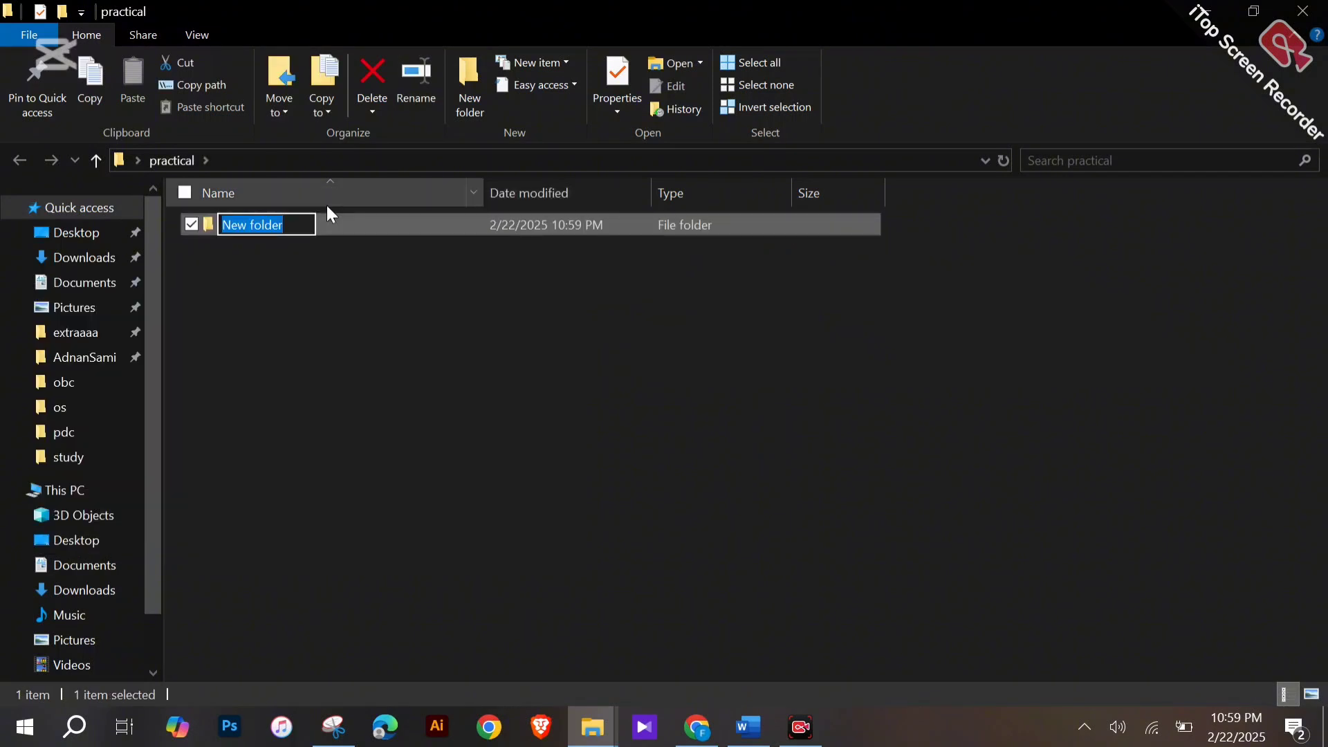
text(p)
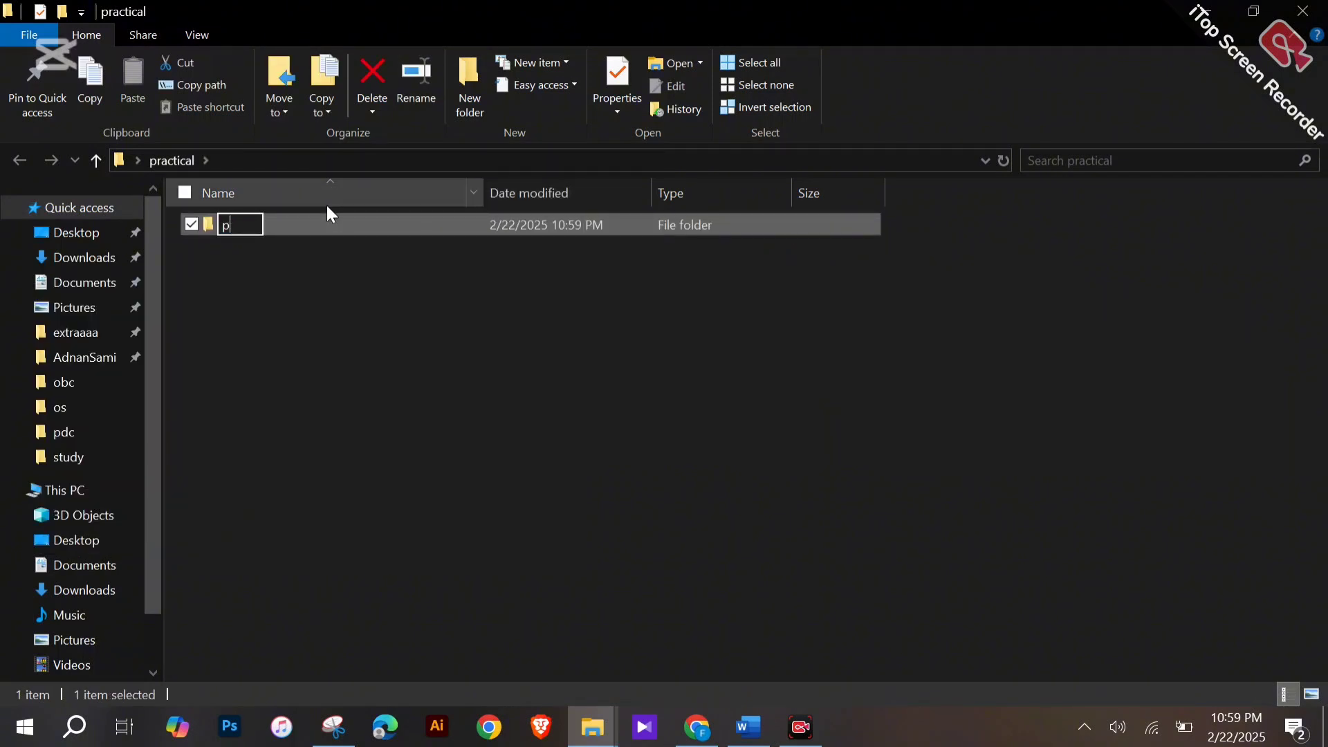
text(ractic)
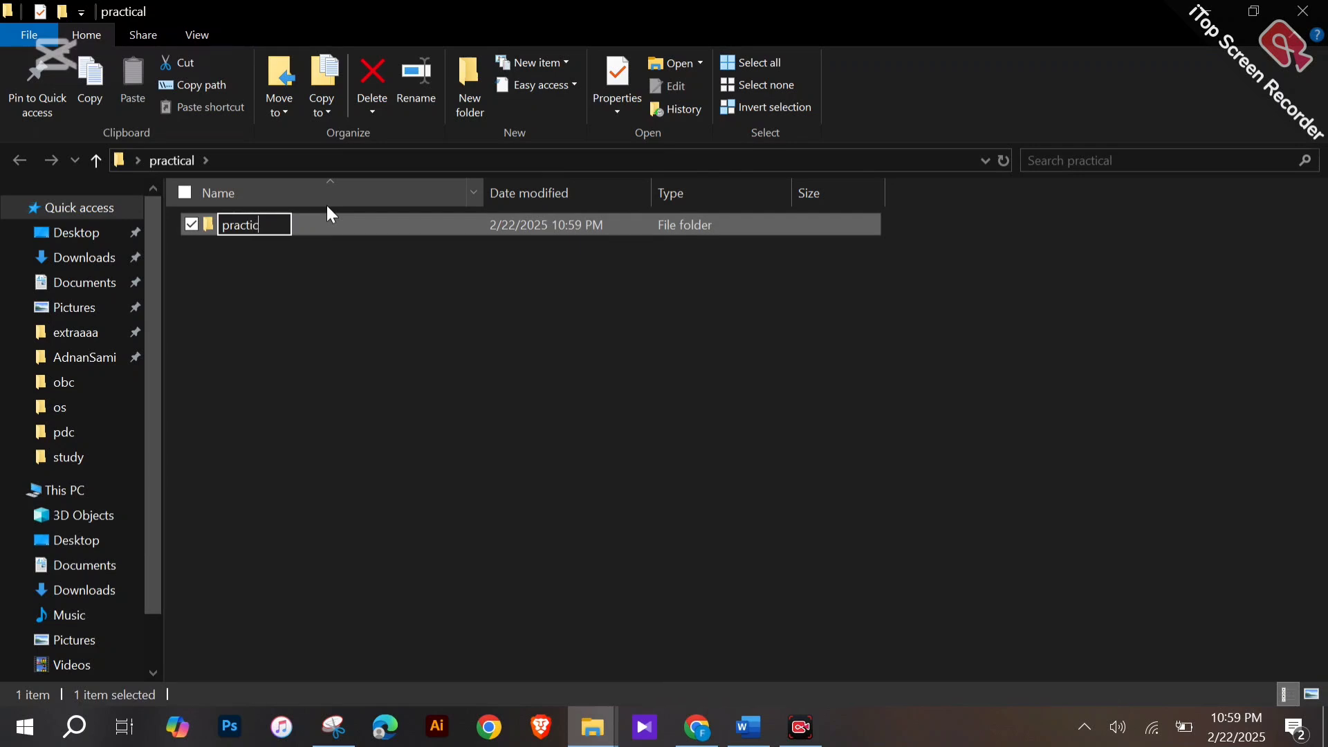
text(al05)
key(Return)
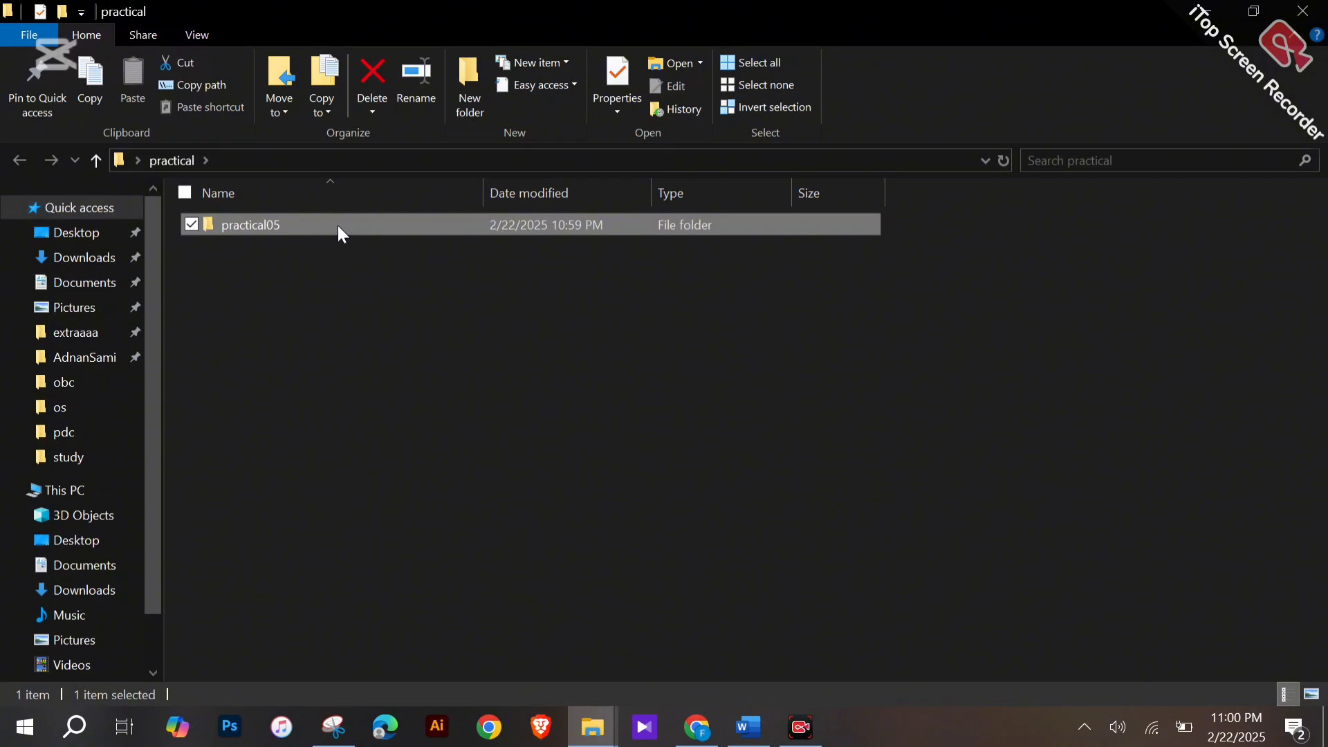
Step: Create a Microsoft Access database named practical05 inside the practical05 folder
double_click(337, 226)
right_click(353, 298)
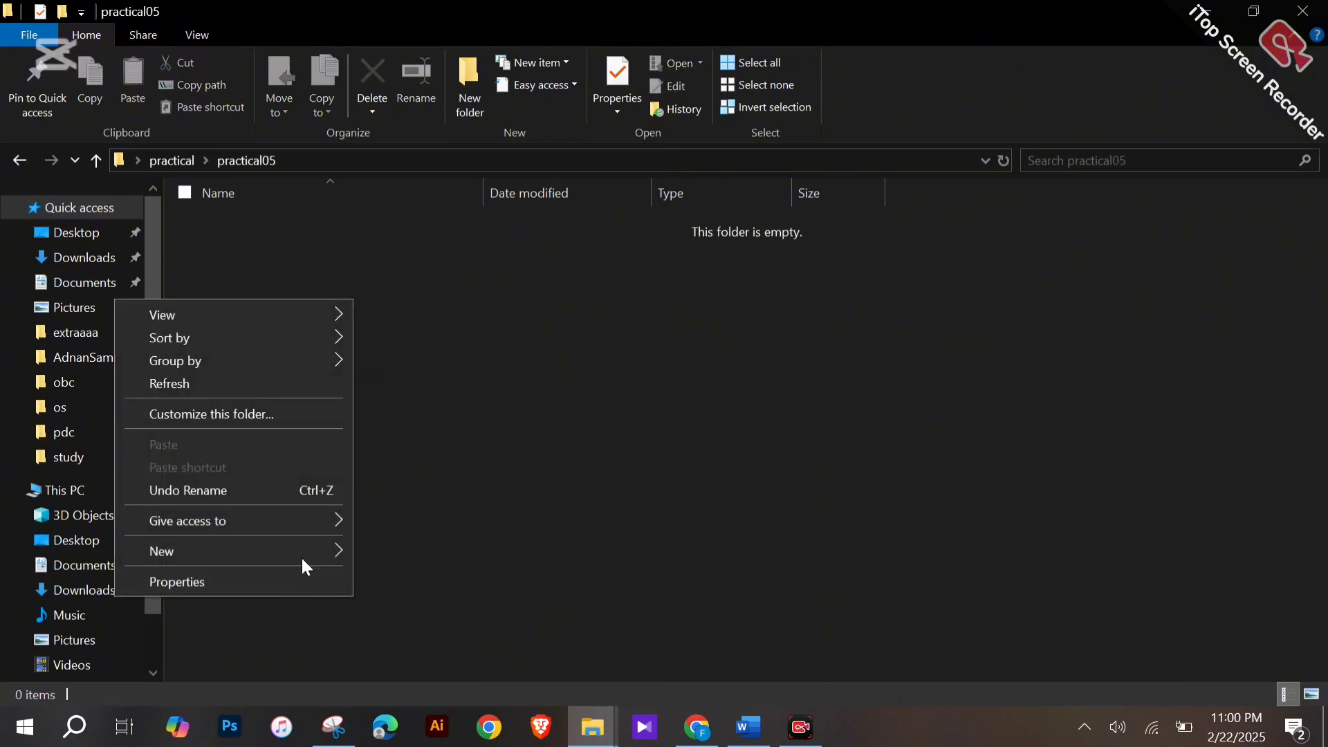
mouse_move(307, 551)
click(469, 293)
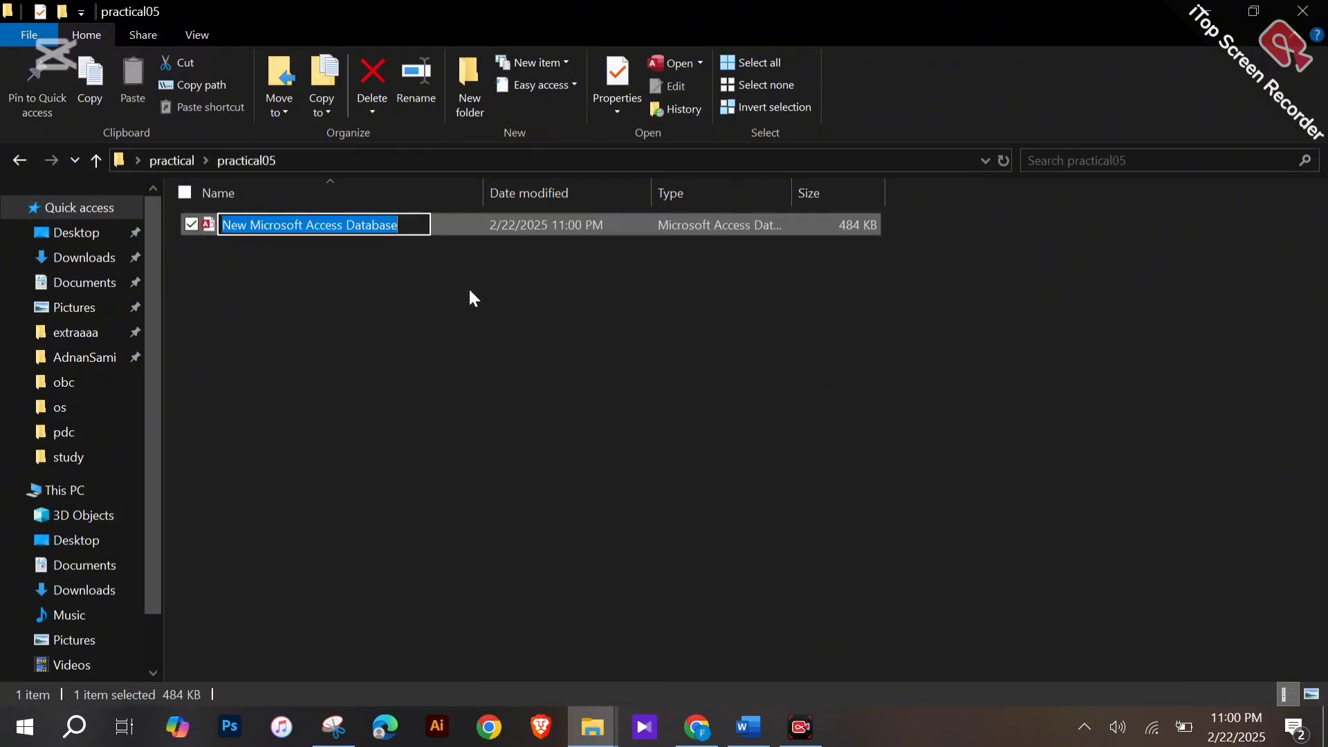
text(pra)
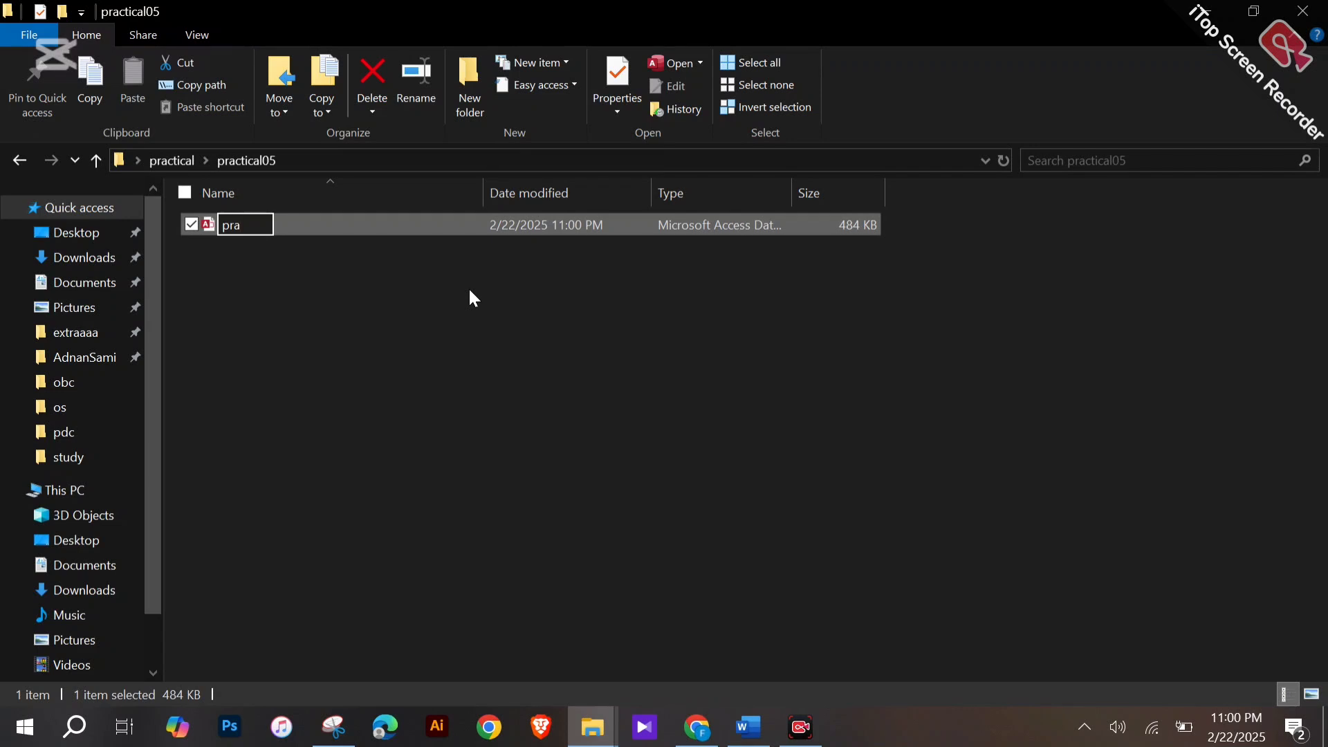
text(ctical05)
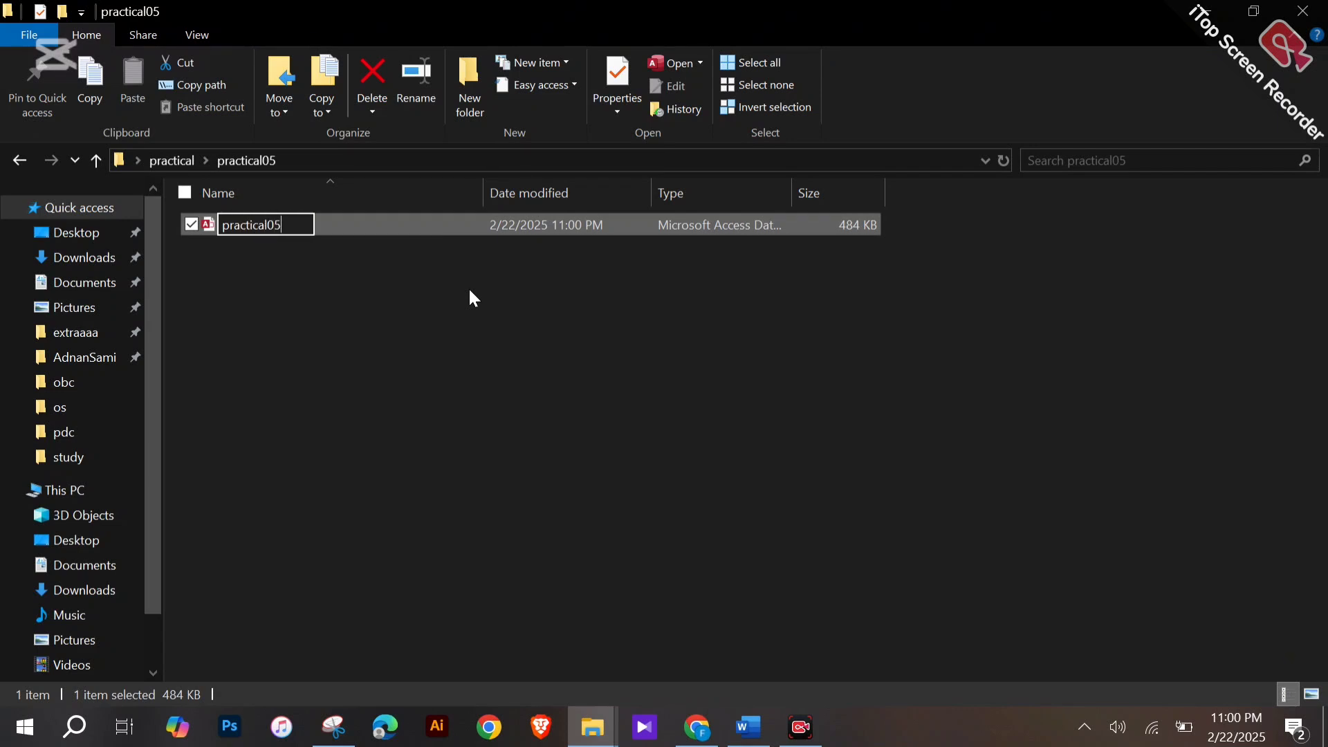
key(Return)
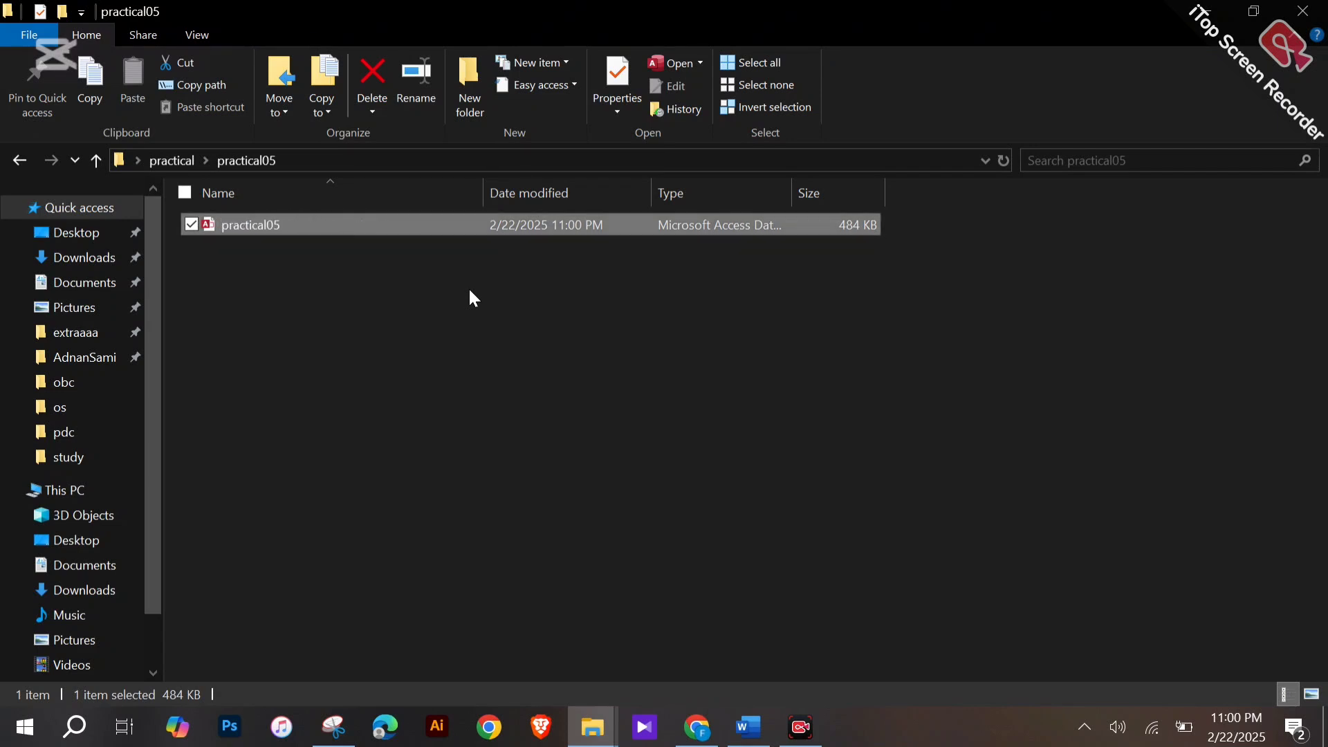
Step: Open the practical05 database in Access and enable its disabled content
double_click(463, 225)
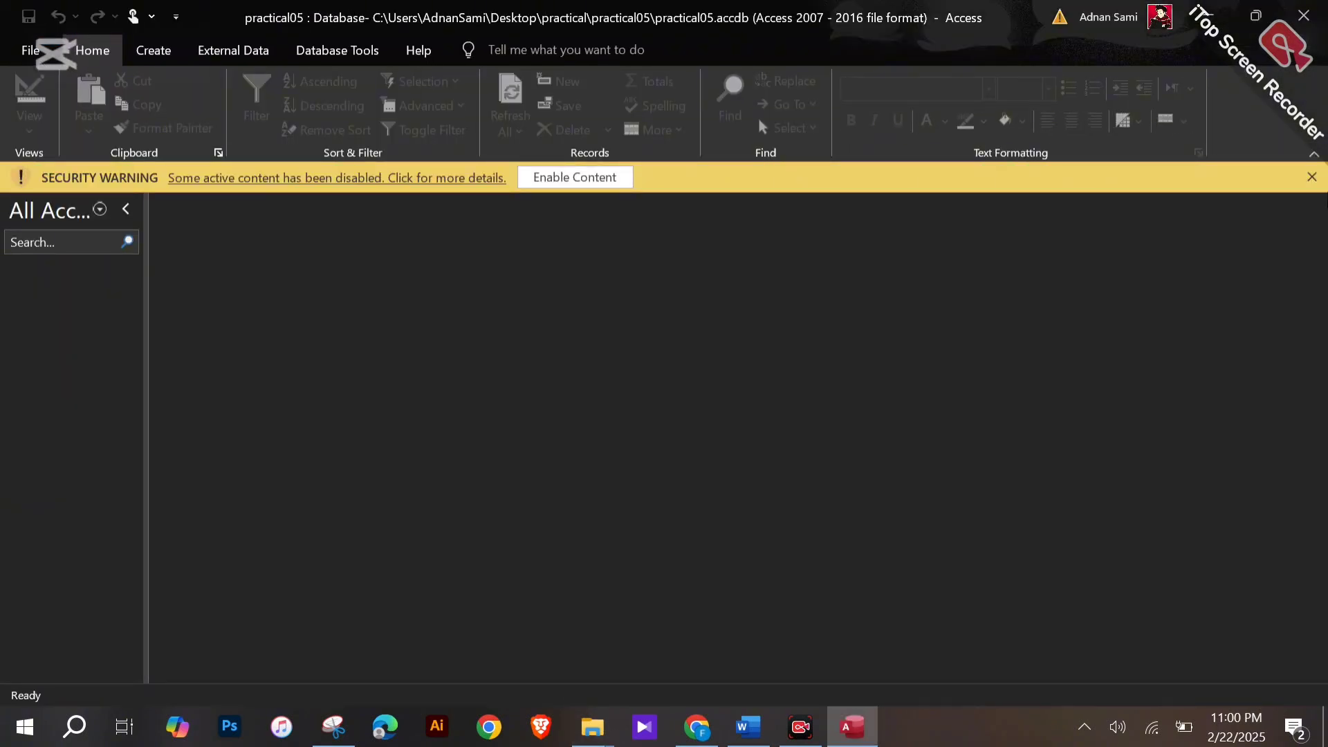
click(615, 187)
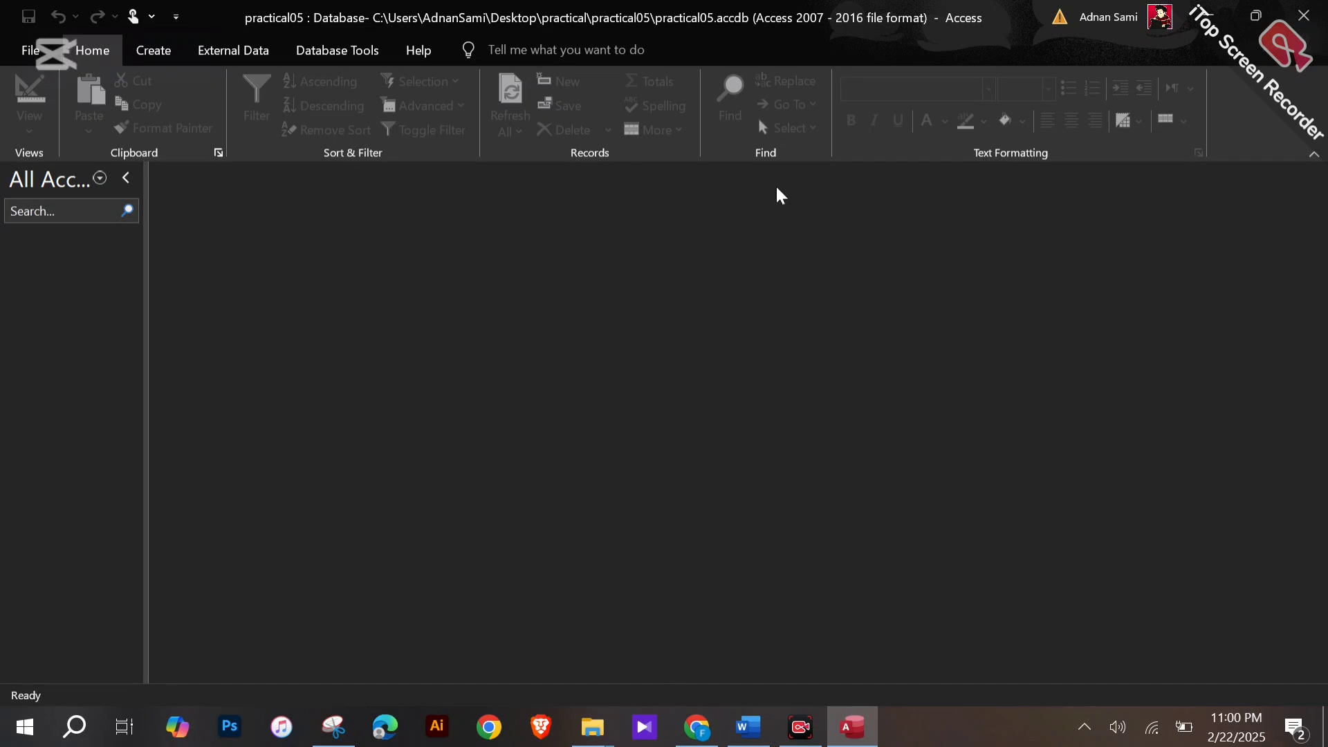
Step: Create a new table and switch it to Design View, saving it as form1
click(160, 52)
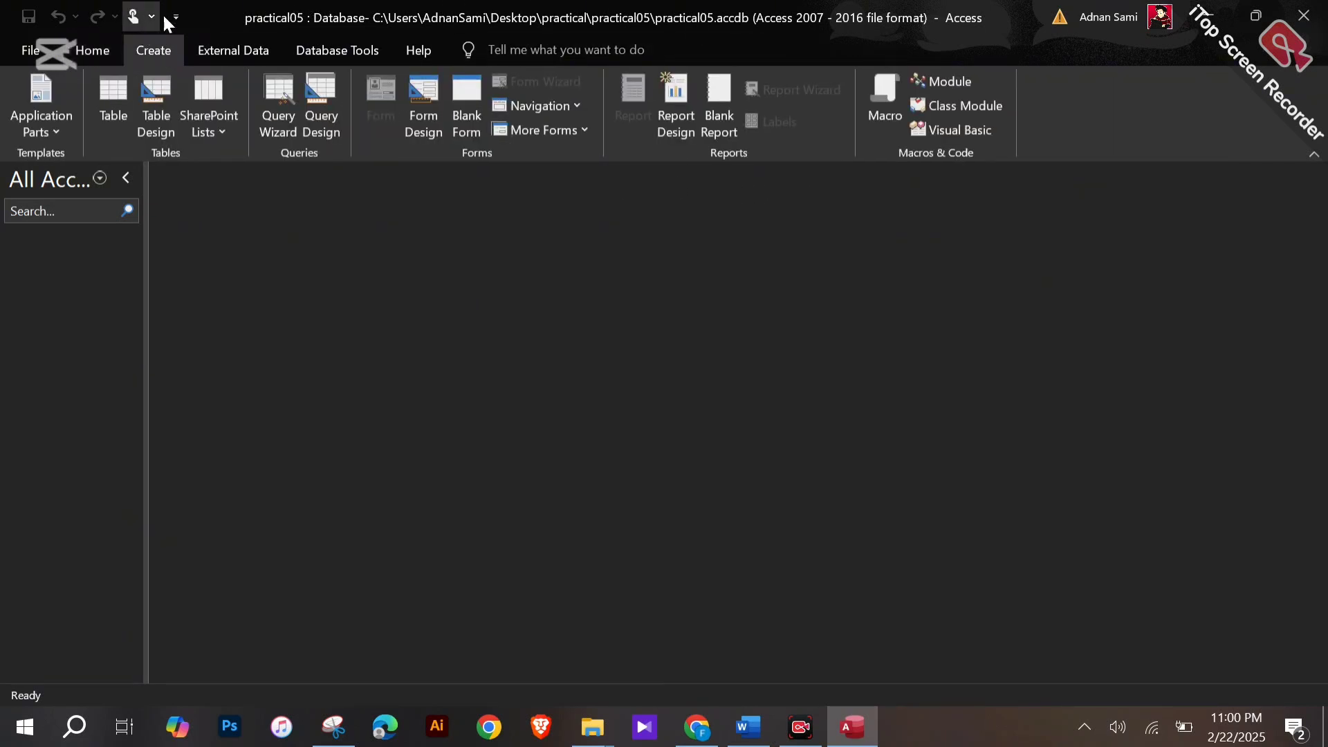
click(115, 97)
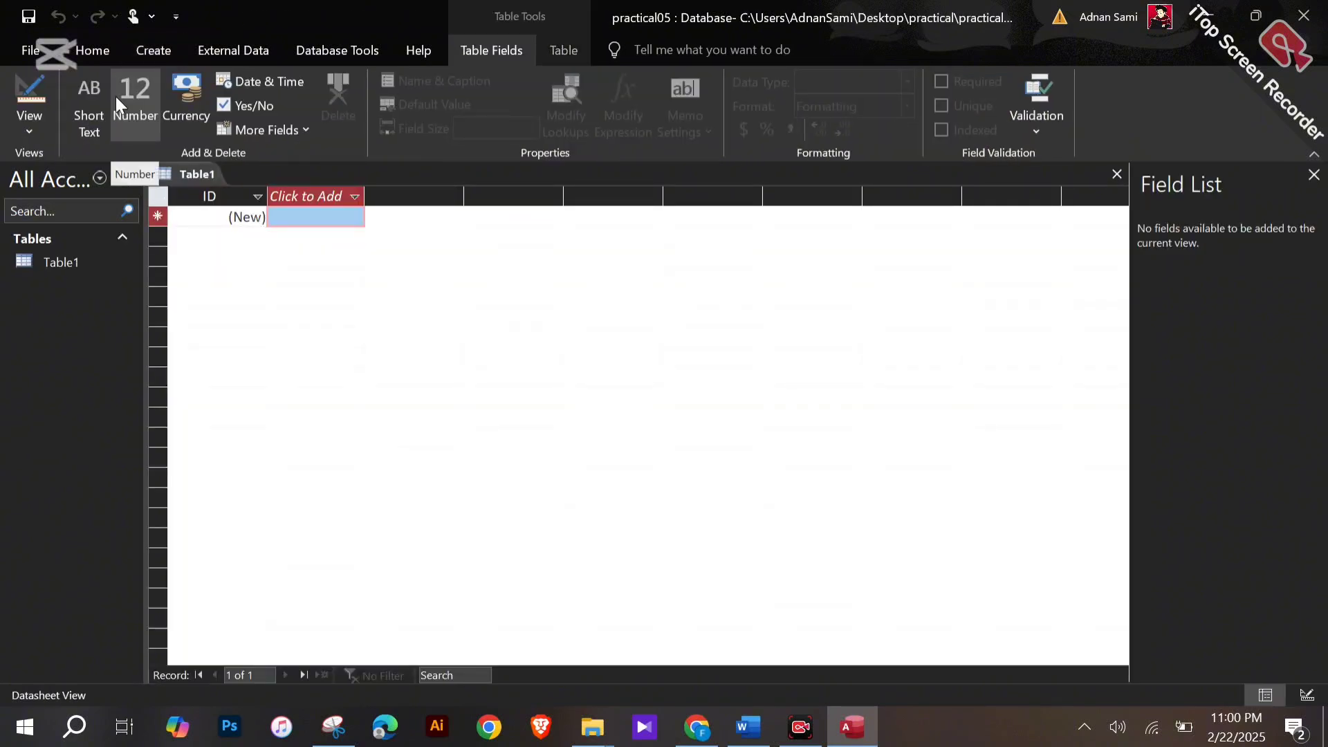
right_click(194, 176)
click(281, 274)
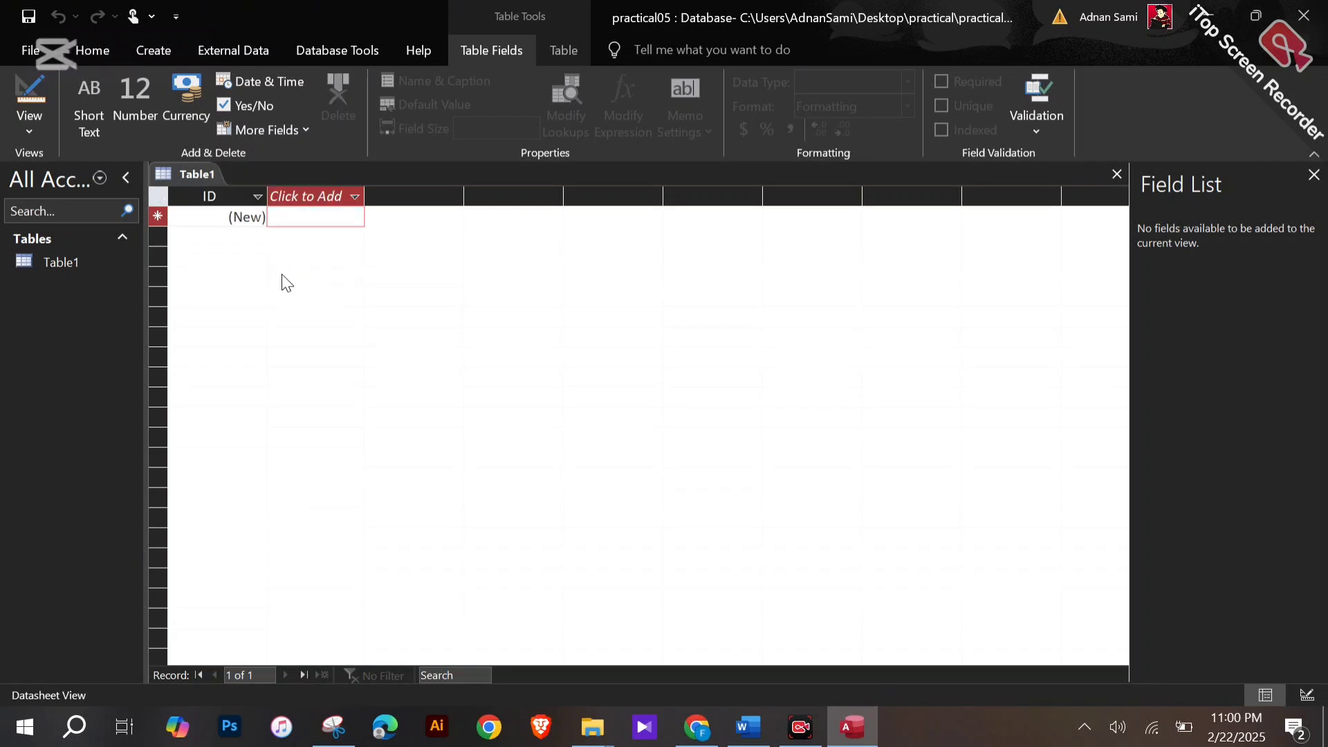
text(f)
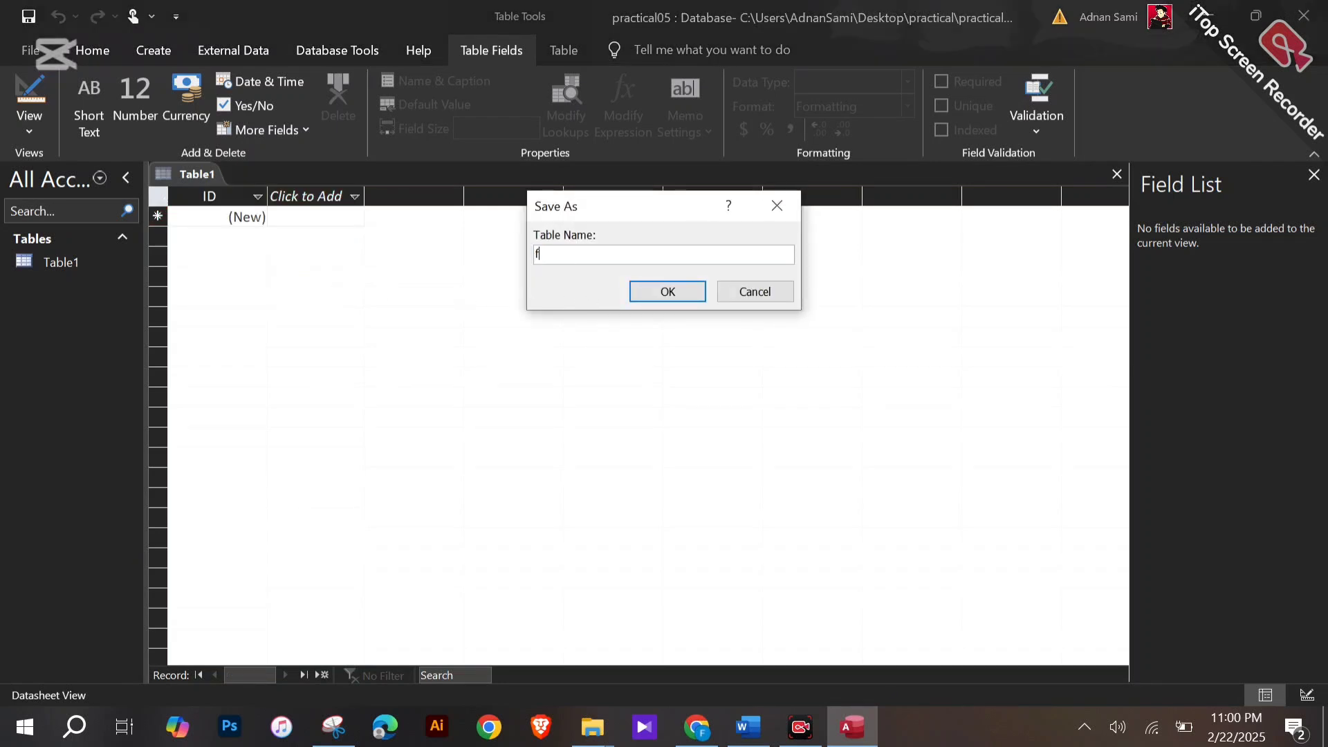
text(orm1)
click(668, 292)
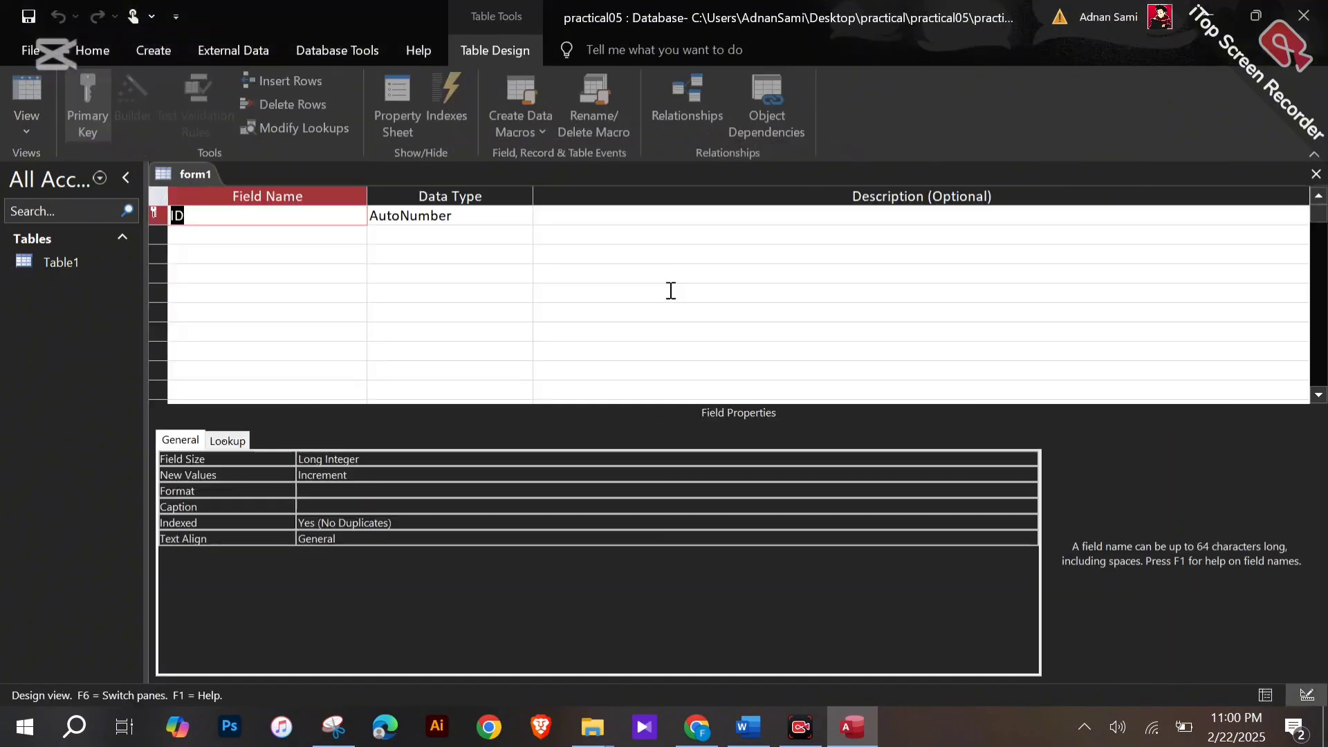
Step: Add a field named worker name below the ID field
click(241, 242)
text(w)
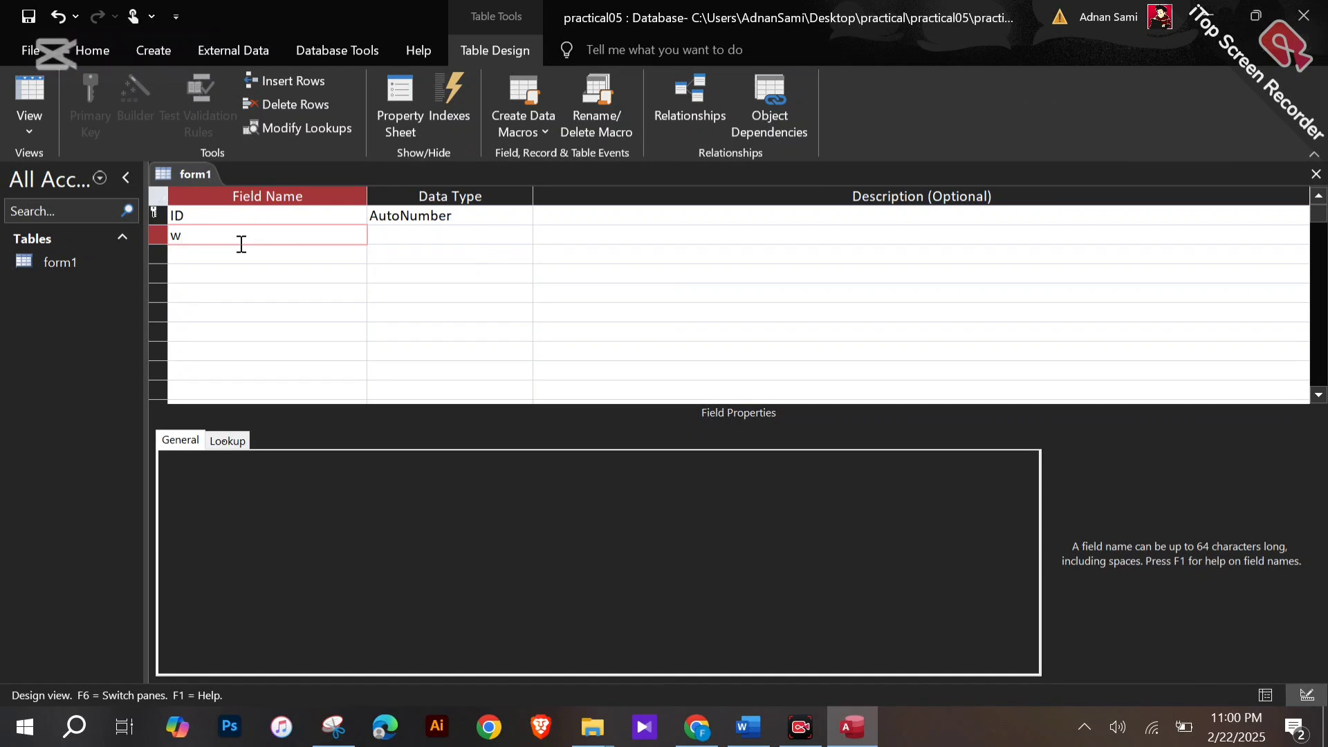
text(orker name)
key(Down)
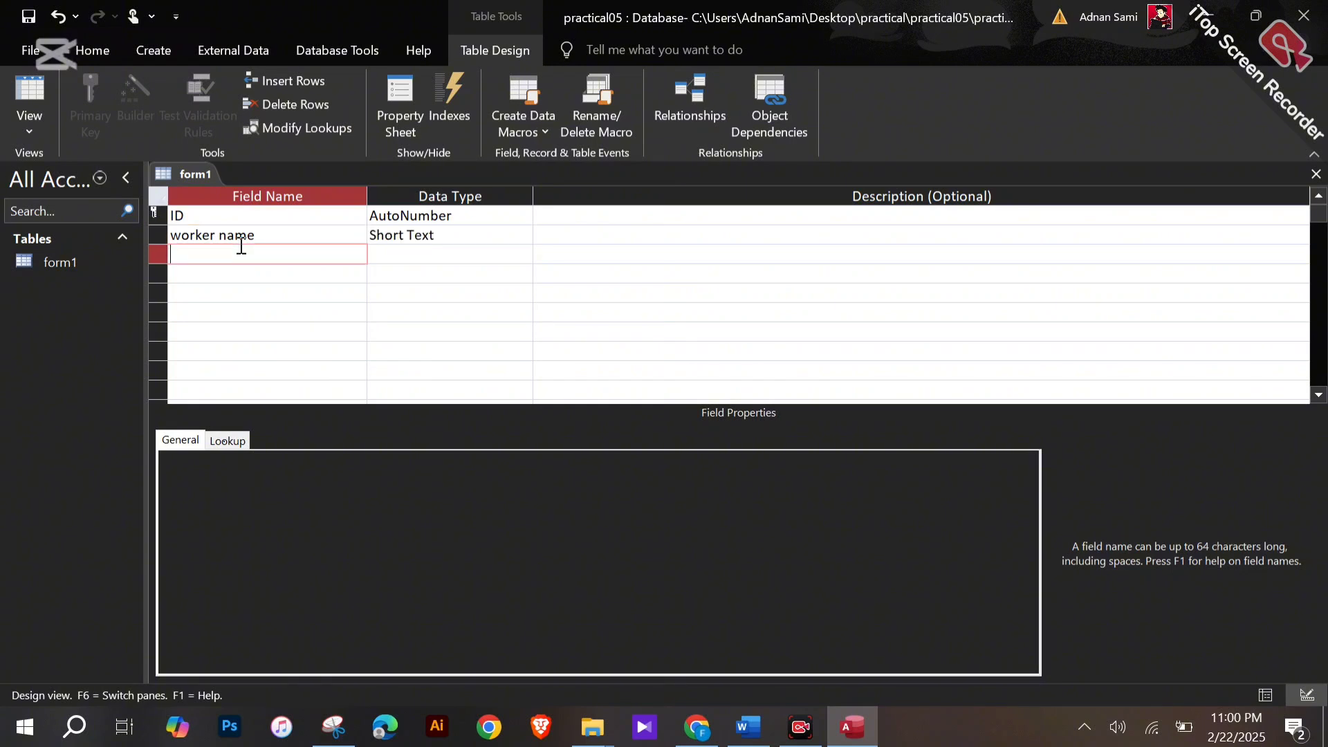
Step: Add a worker dep field and set its data type to Number
text(worker dep)
key(Down)
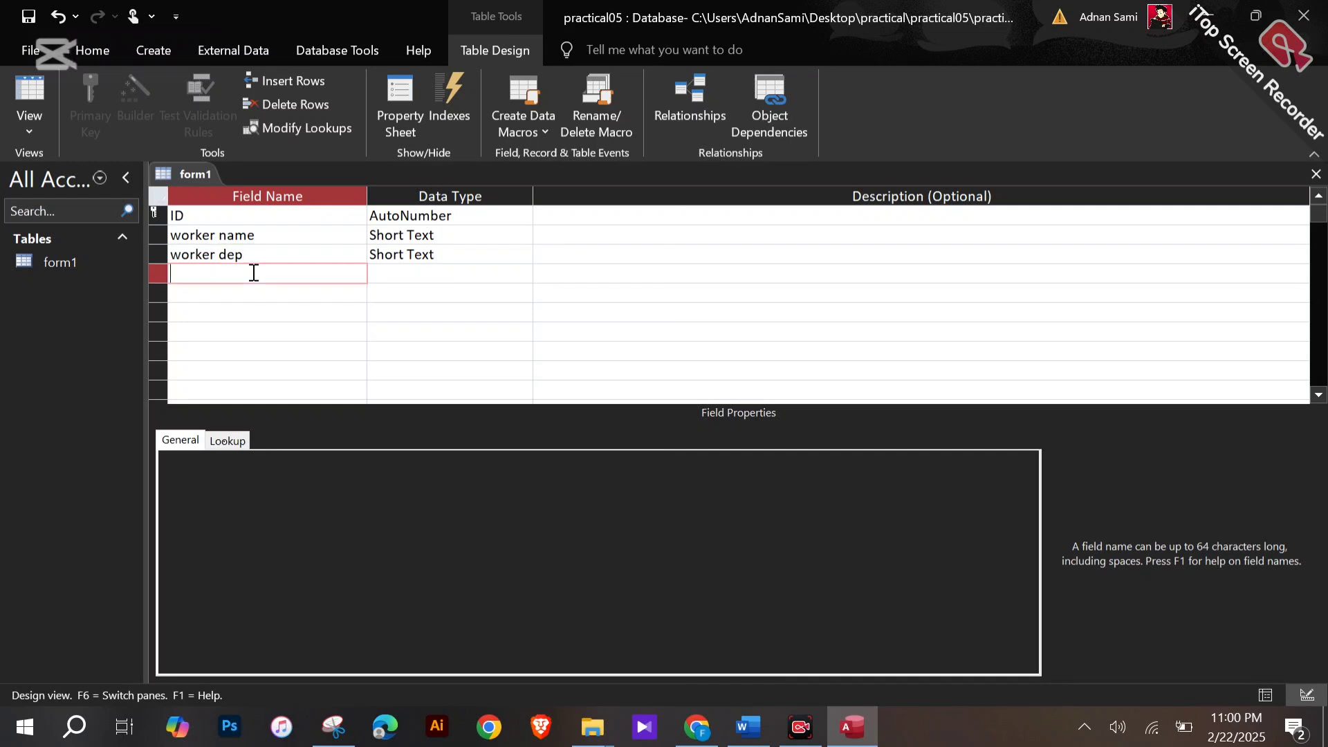
click(474, 251)
click(524, 253)
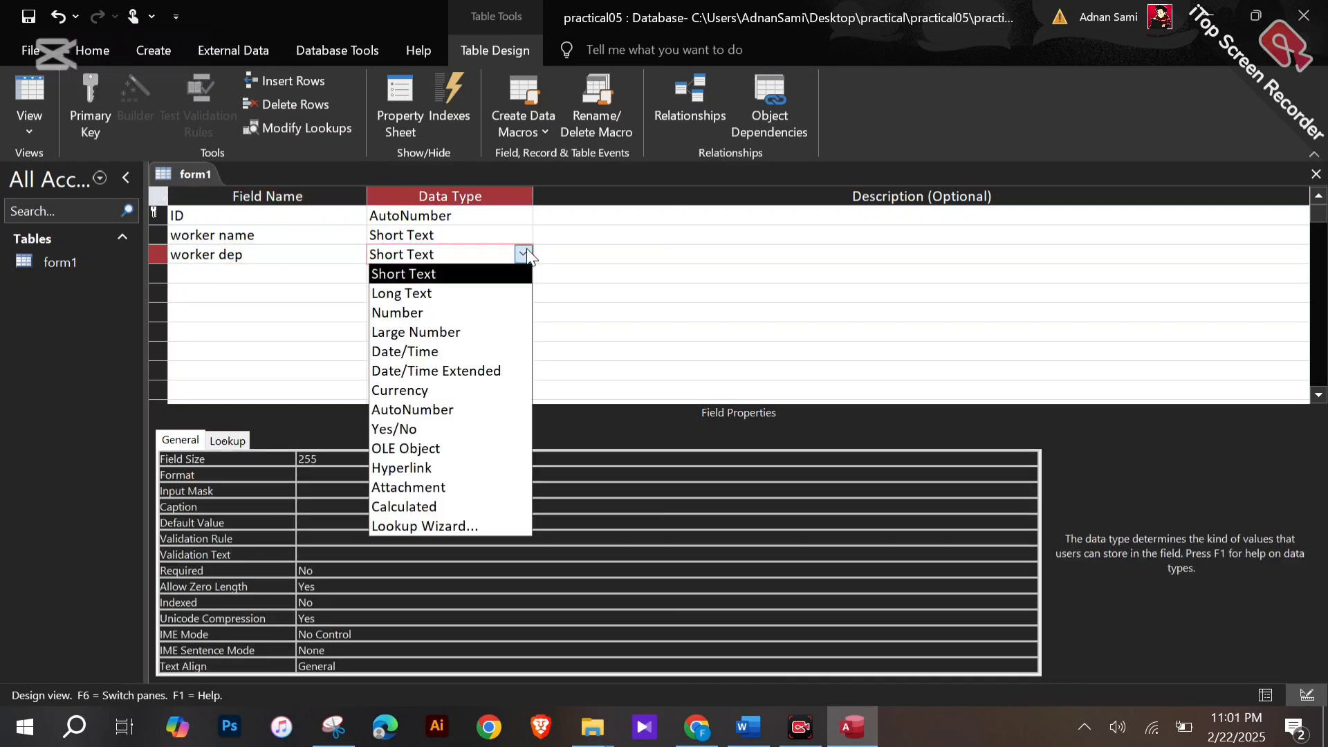
click(429, 319)
Step: Add a phone field with the Large Number data type below worker dep
click(225, 274)
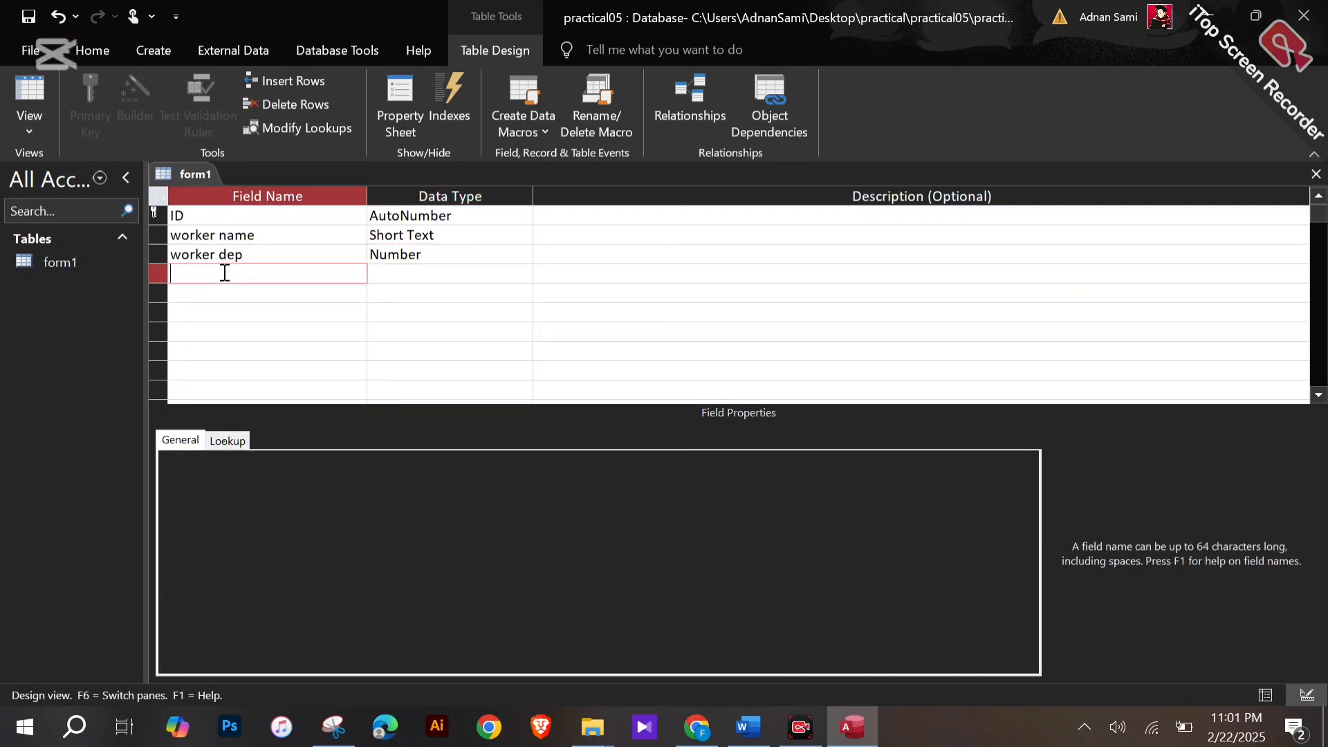
text(phone)
click(399, 277)
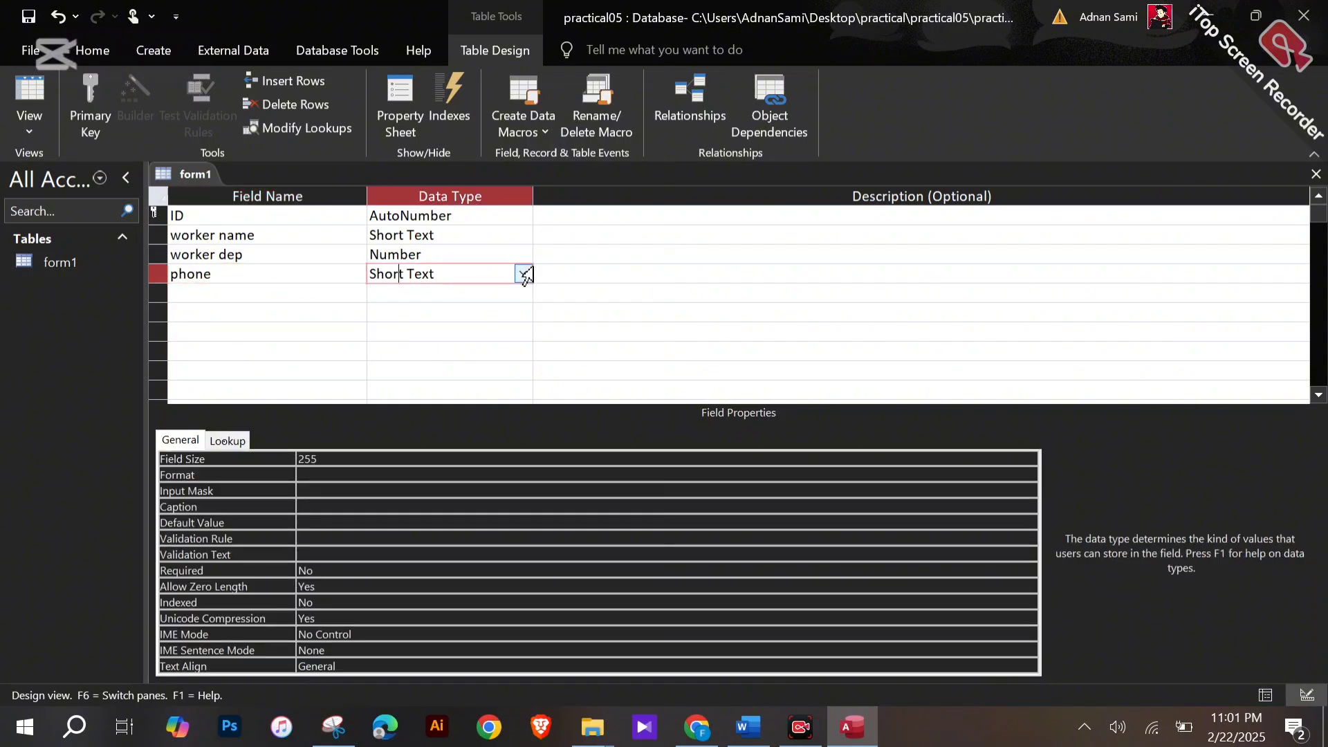
click(524, 274)
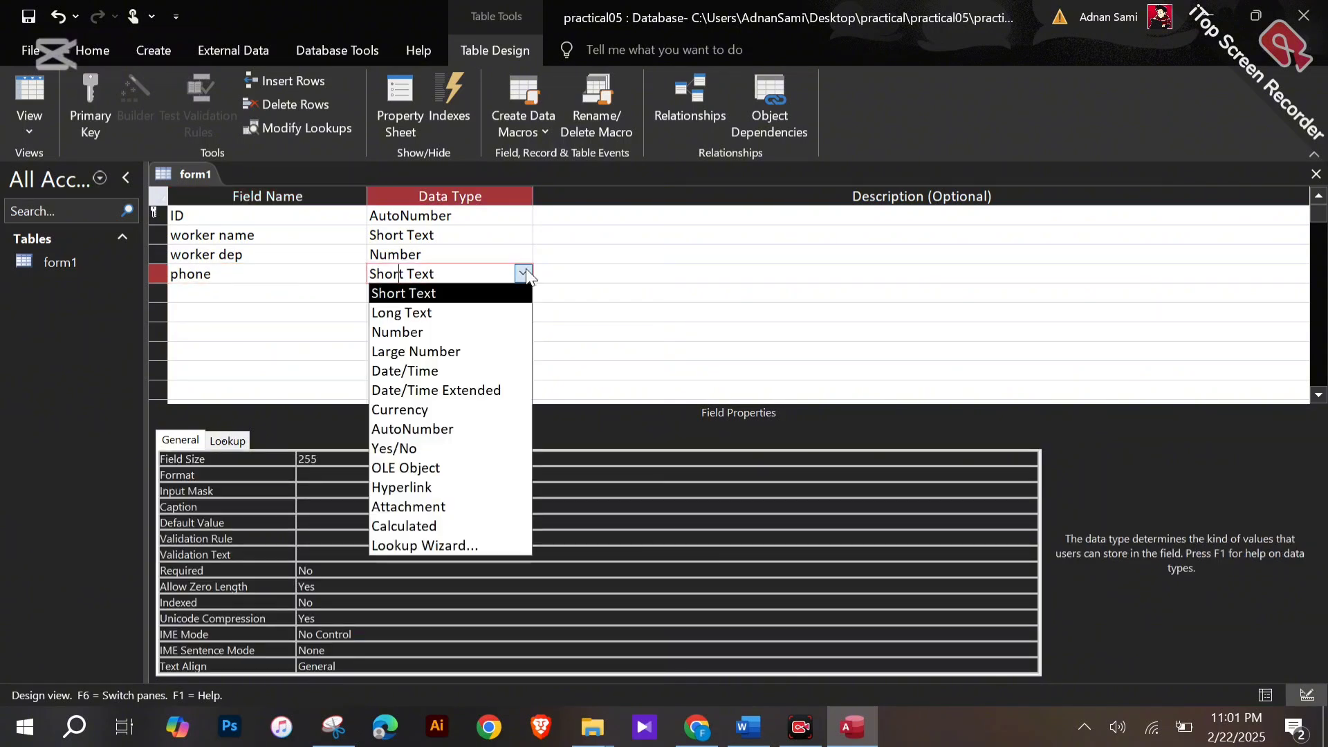
click(446, 355)
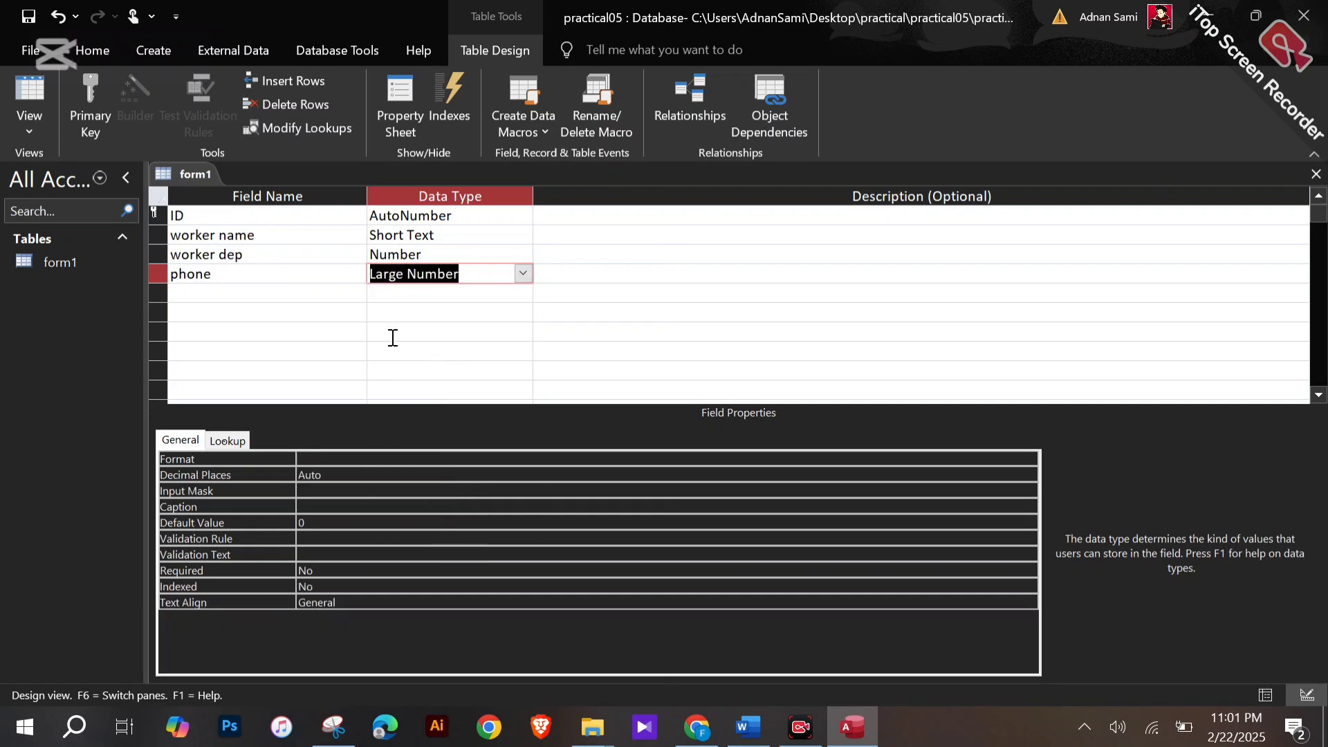
Step: Add an address field below phone and set its data type to Long Text
click(253, 289)
text(a)
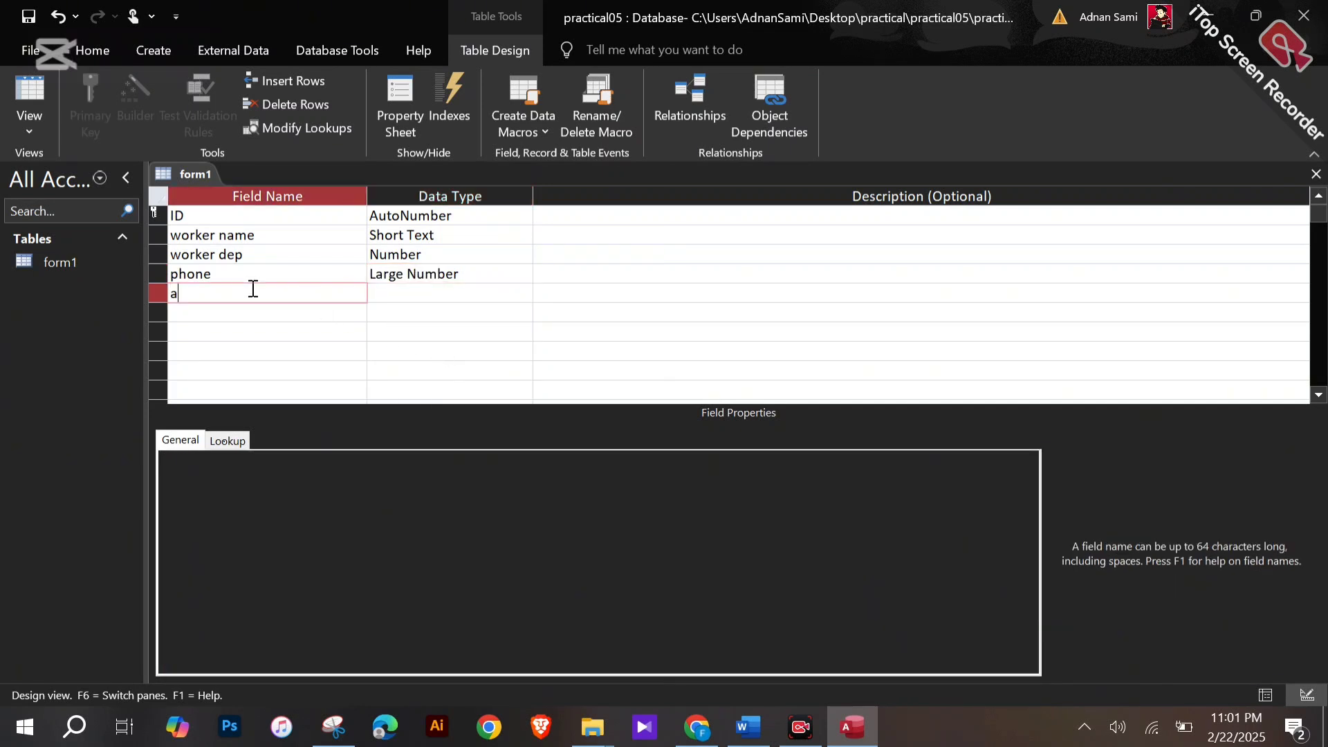
text(ddress)
click(419, 297)
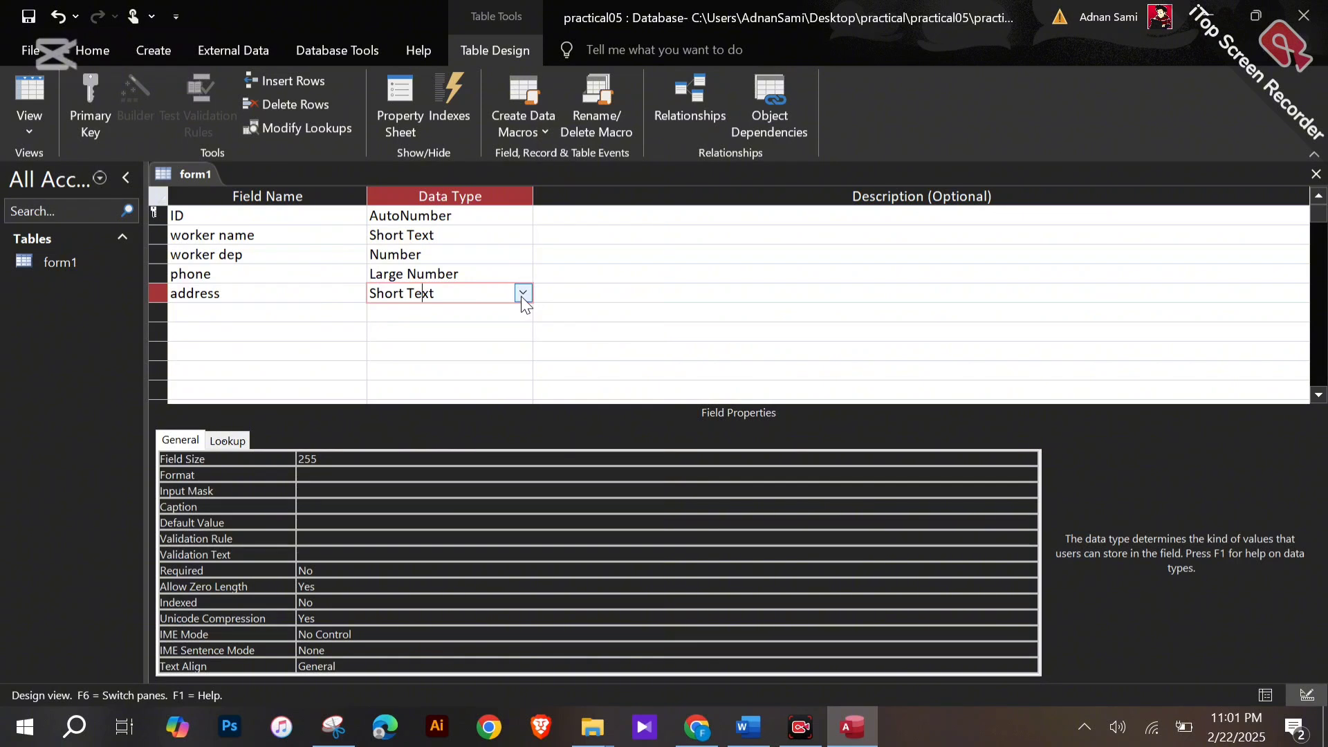
click(523, 293)
click(474, 334)
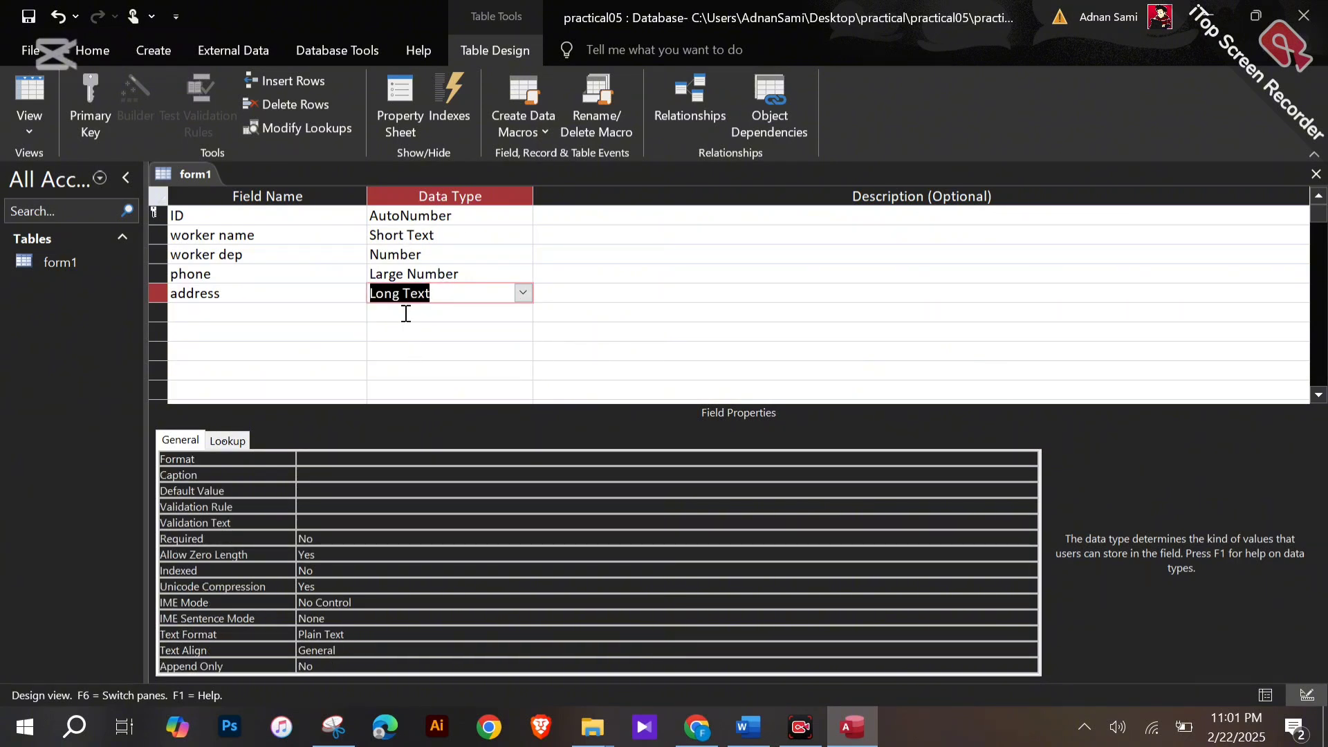
click(456, 292)
Step: Save the form1 table design and accept adding the data type that earlier Access versions do not support
right_click(189, 175)
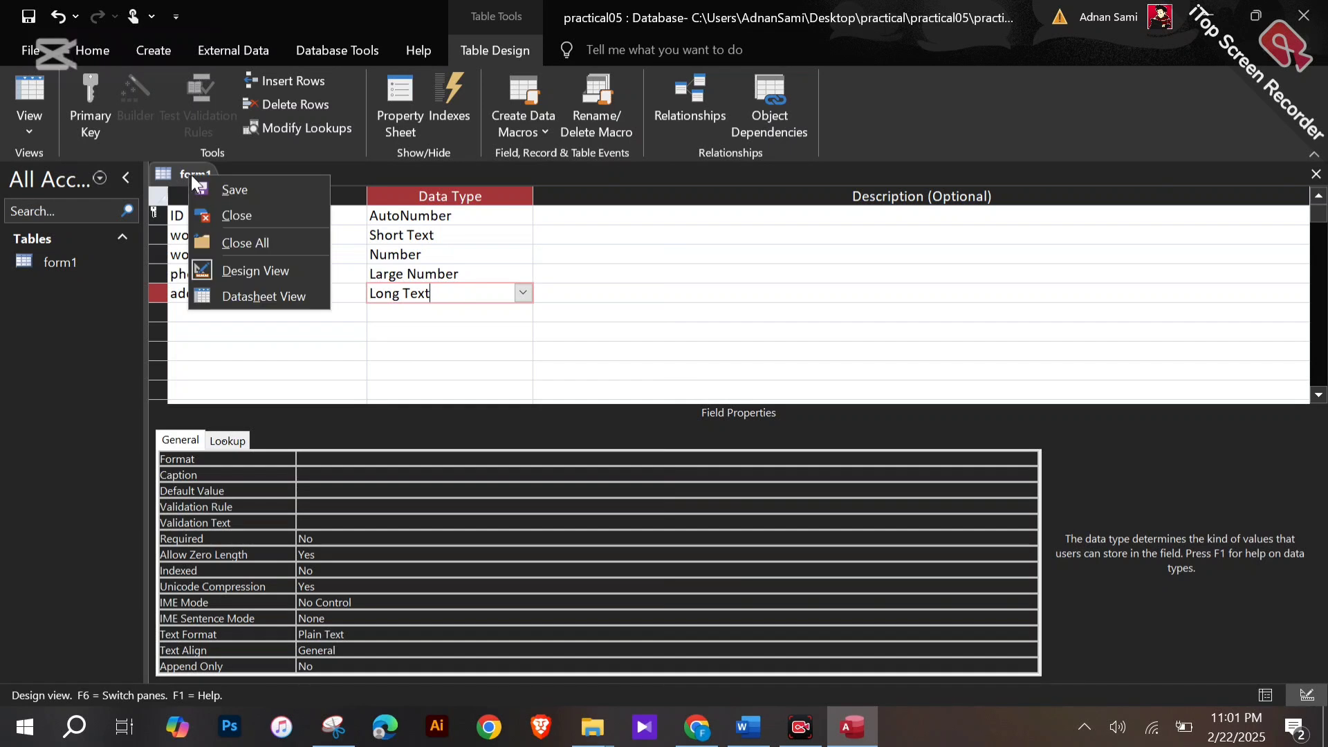
click(214, 185)
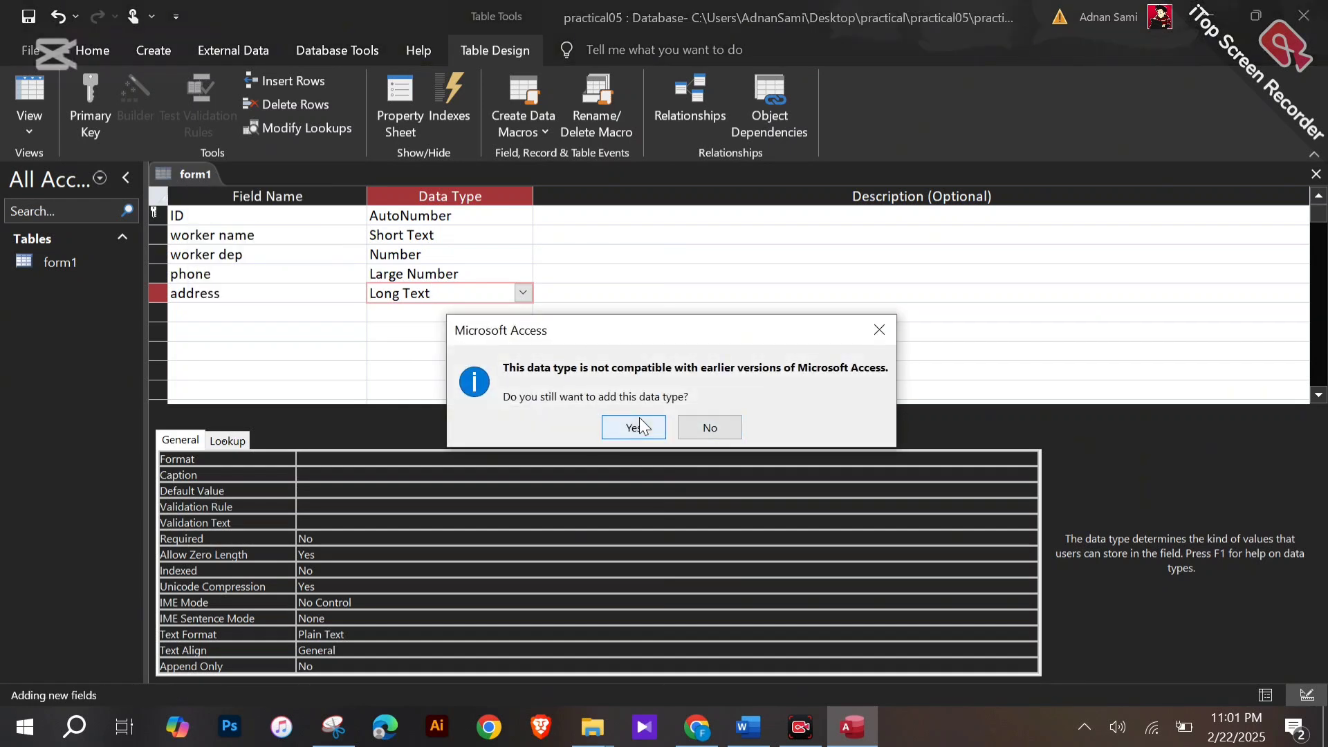
click(634, 428)
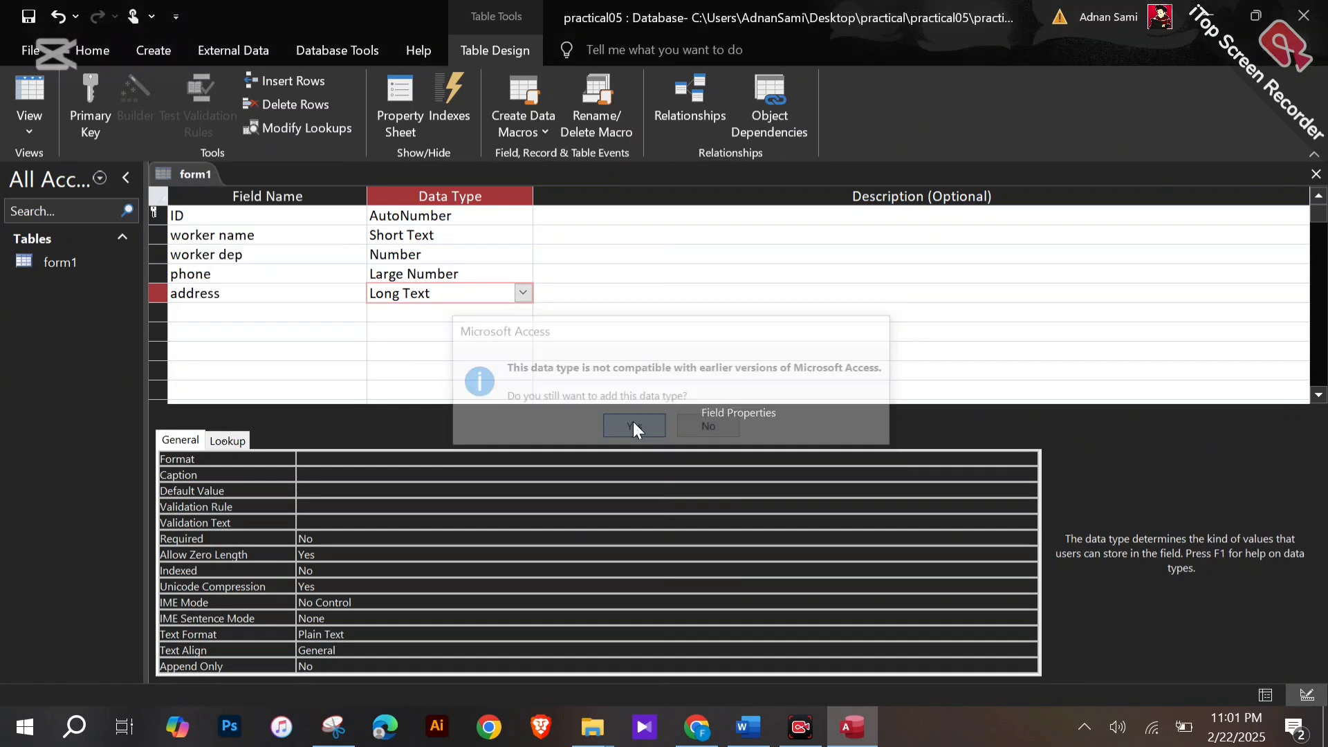
click(465, 276)
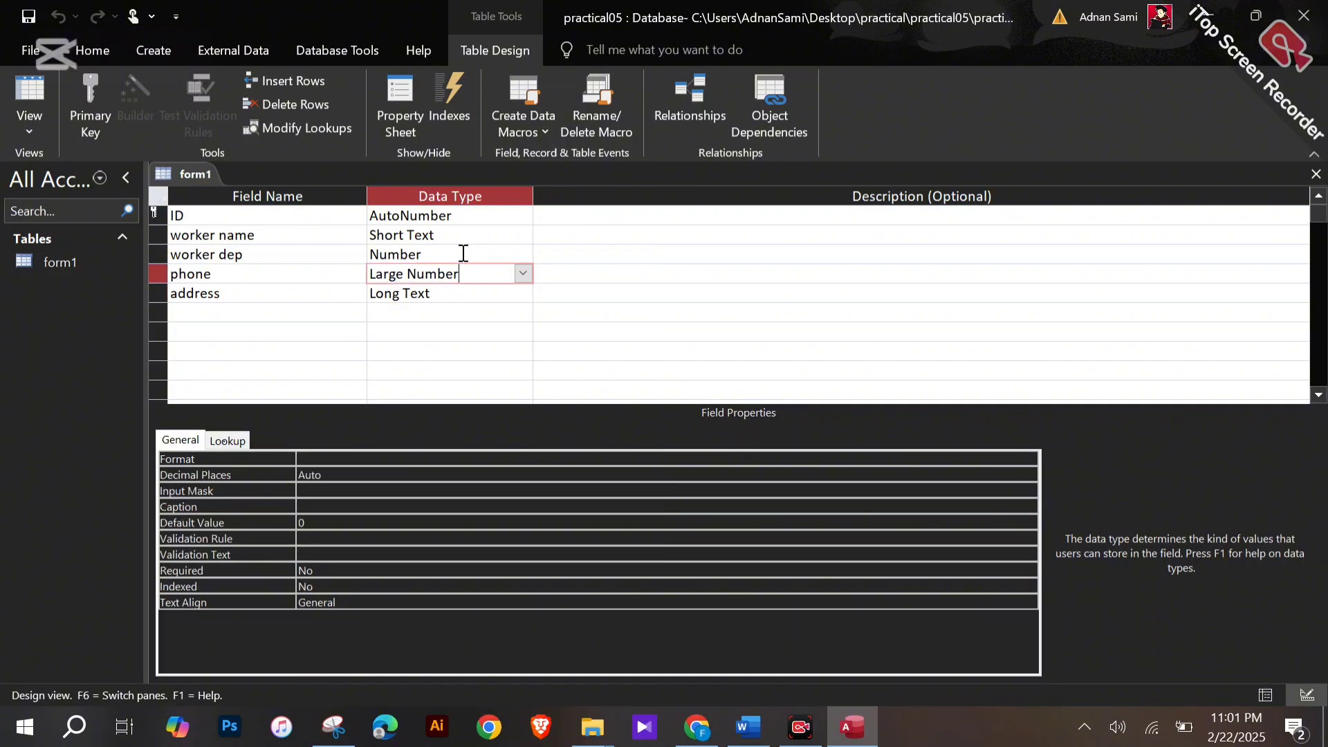
Step: Set the phone field's data type to Long Text and save the form1 table design
click(523, 272)
click(467, 312)
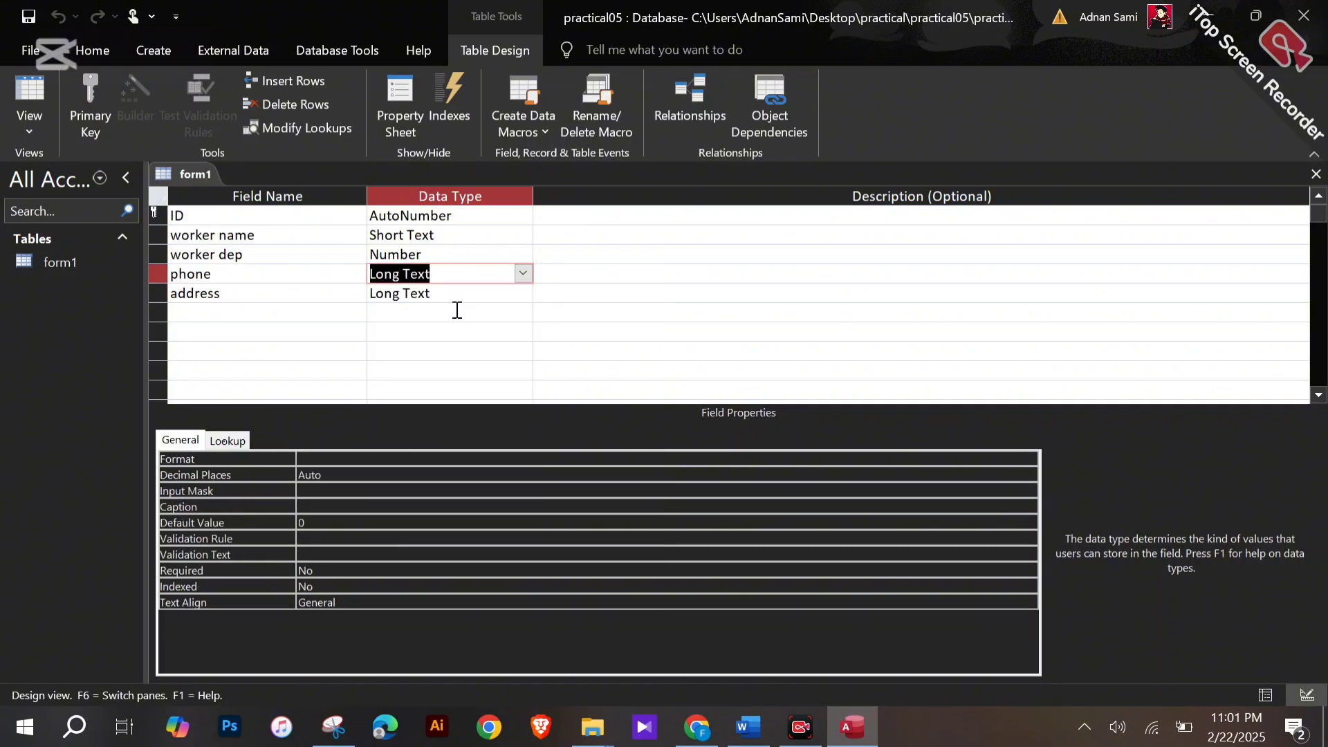
right_click(192, 176)
click(237, 191)
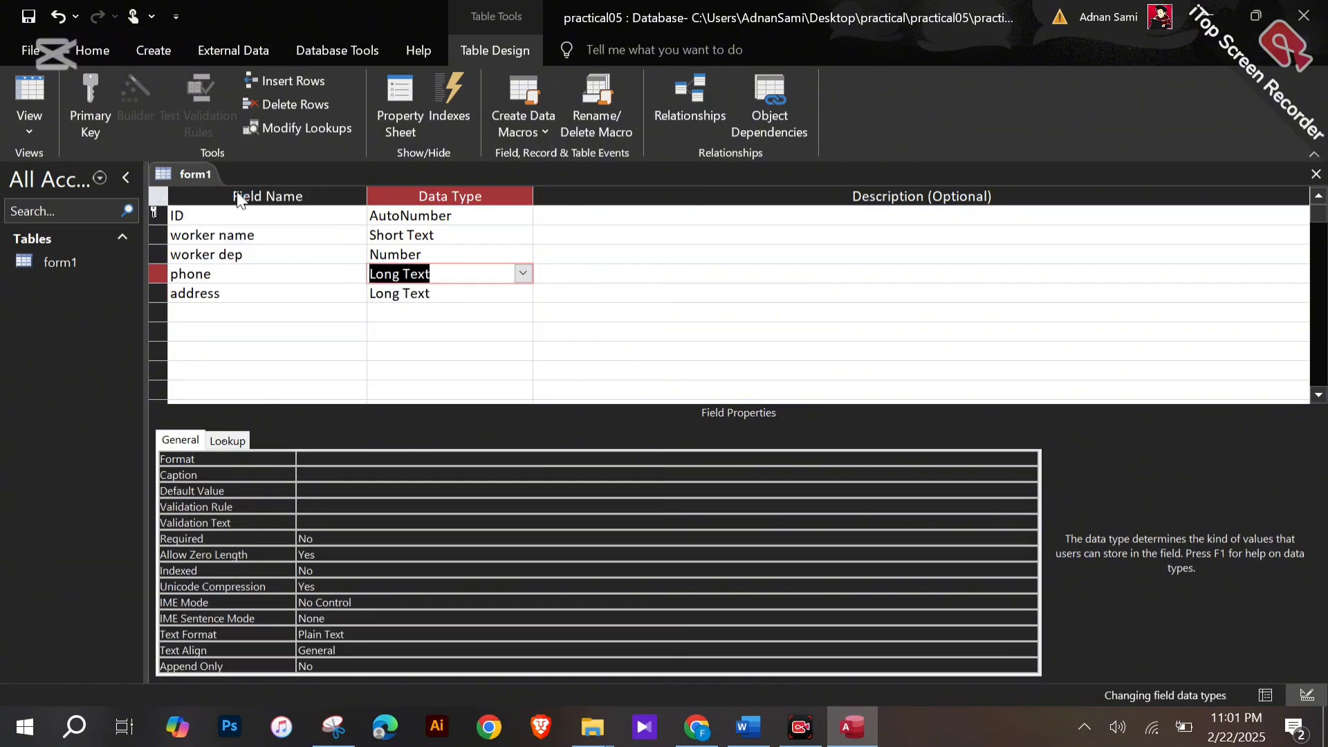
Step: Save the form1 table once more and switch it to Datasheet View
right_click(200, 173)
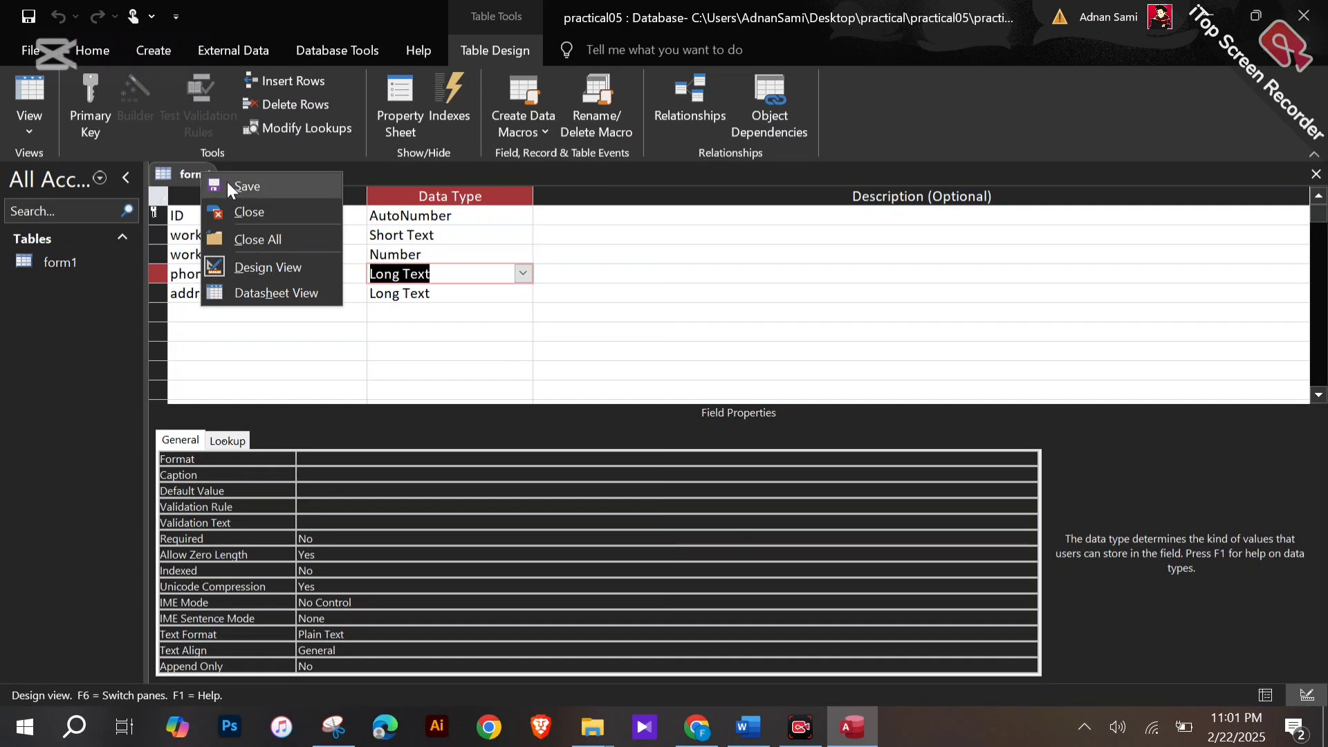
click(227, 184)
right_click(193, 174)
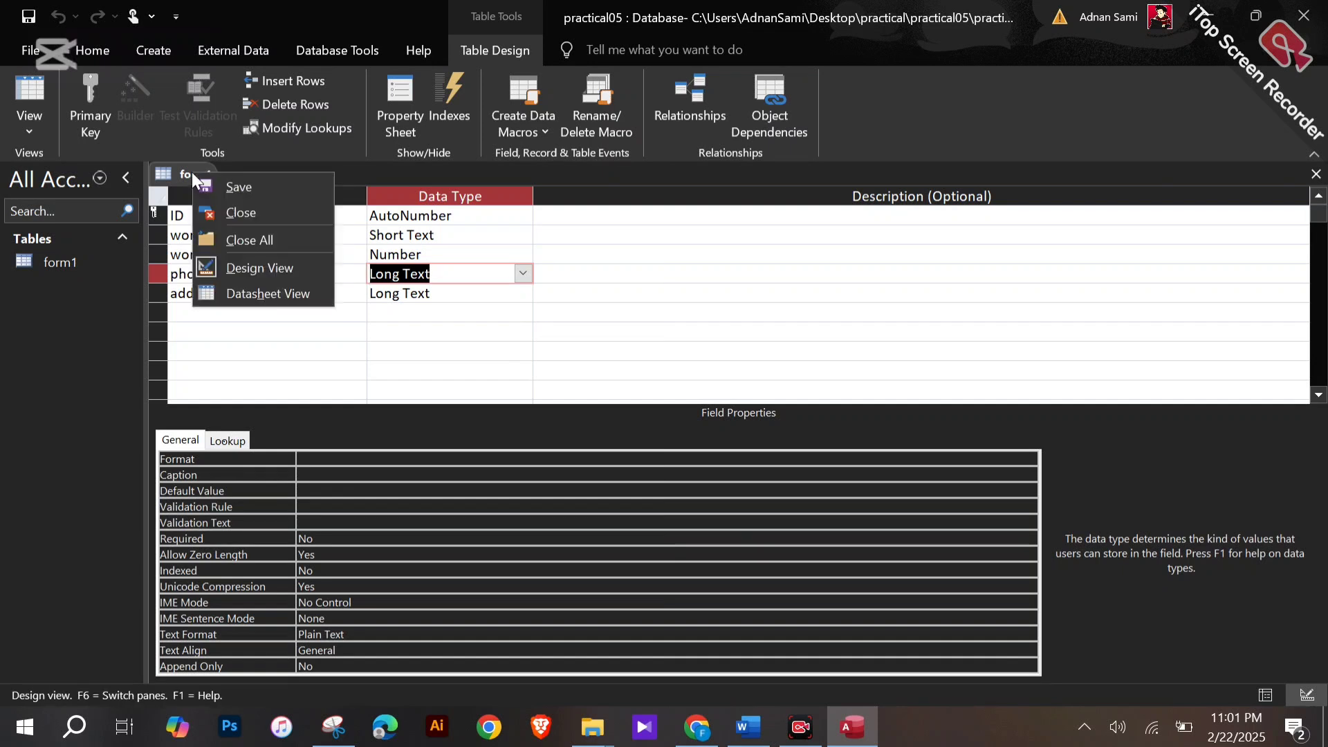
click(261, 295)
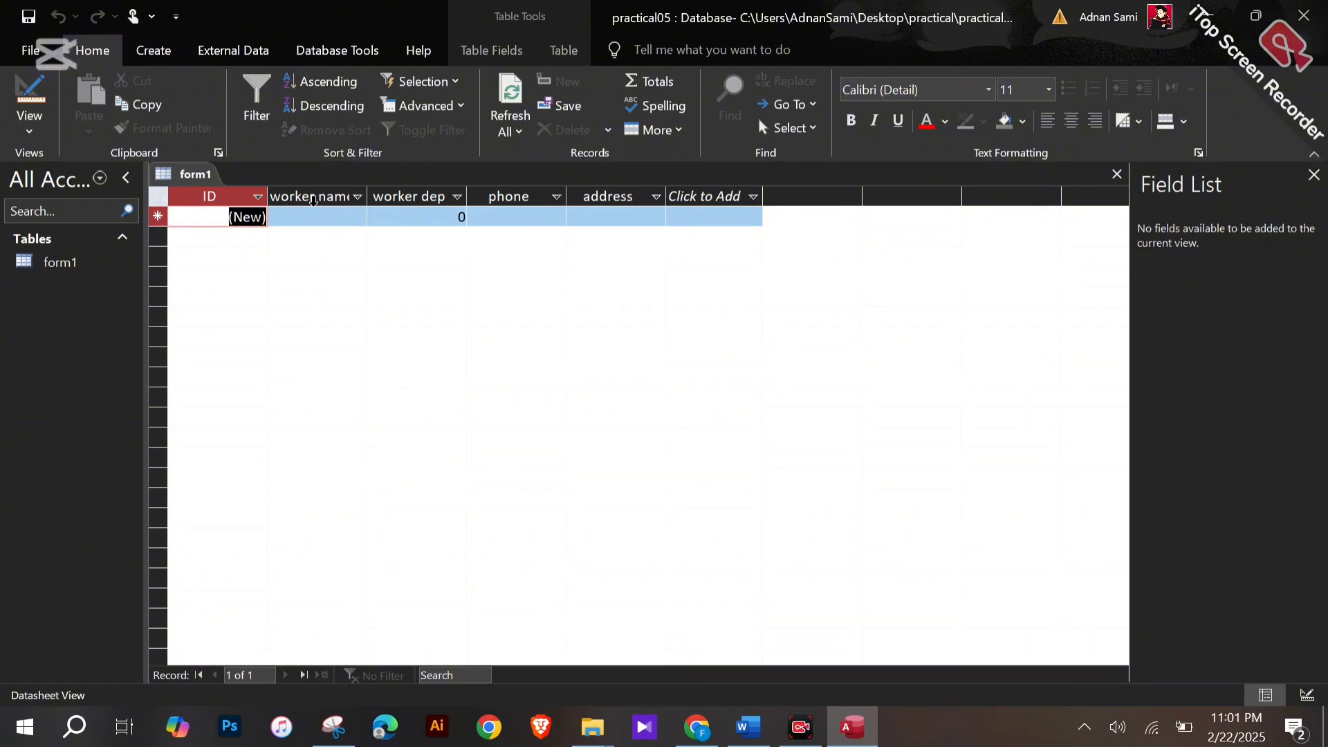
Step: Start the Form Wizard on the form1 table and include the ID, worker name, worker dep, phone and address fields
click(140, 51)
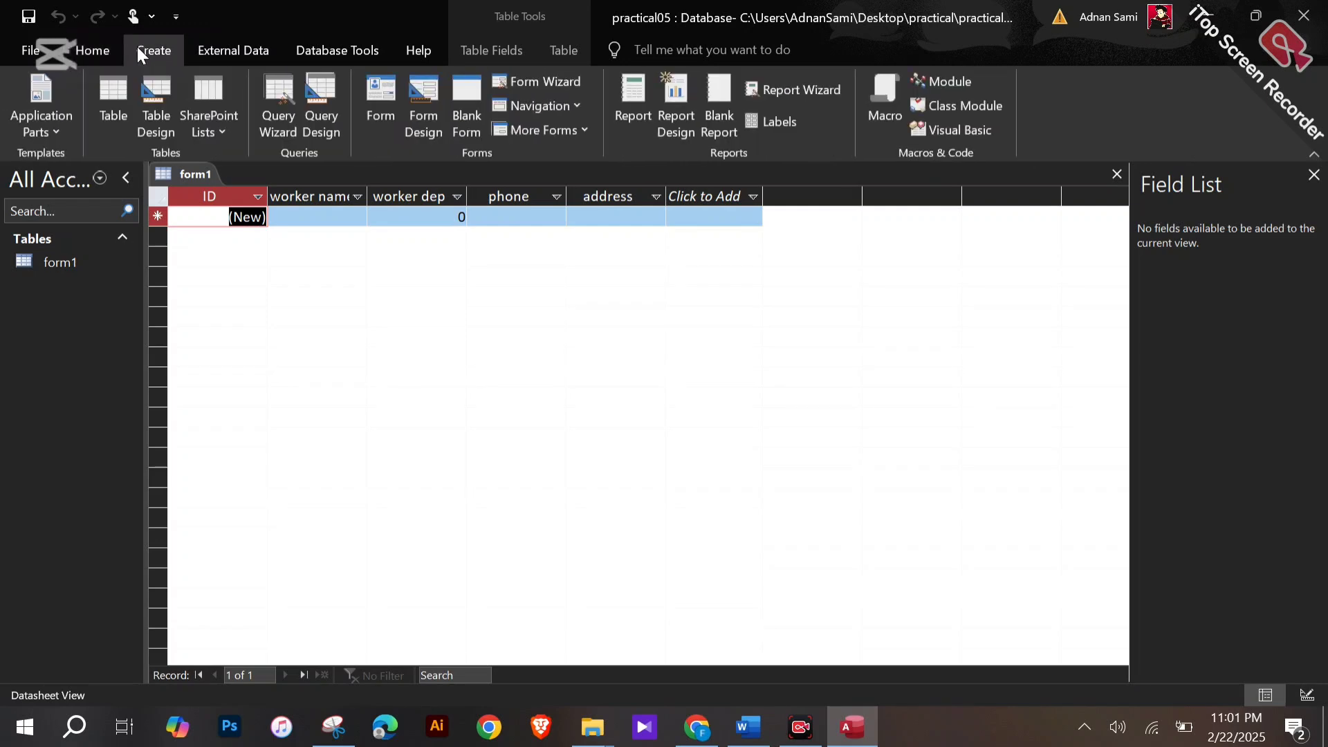
click(518, 82)
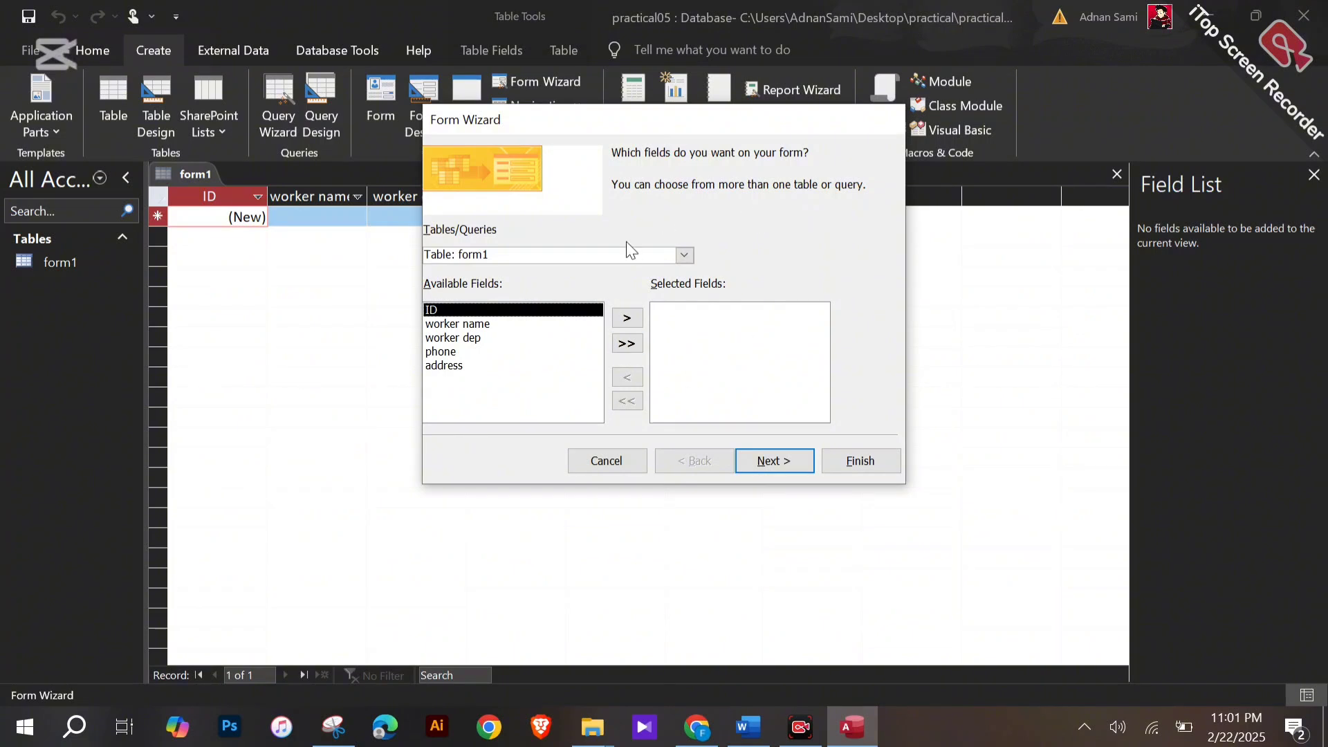
click(624, 318)
click(623, 318)
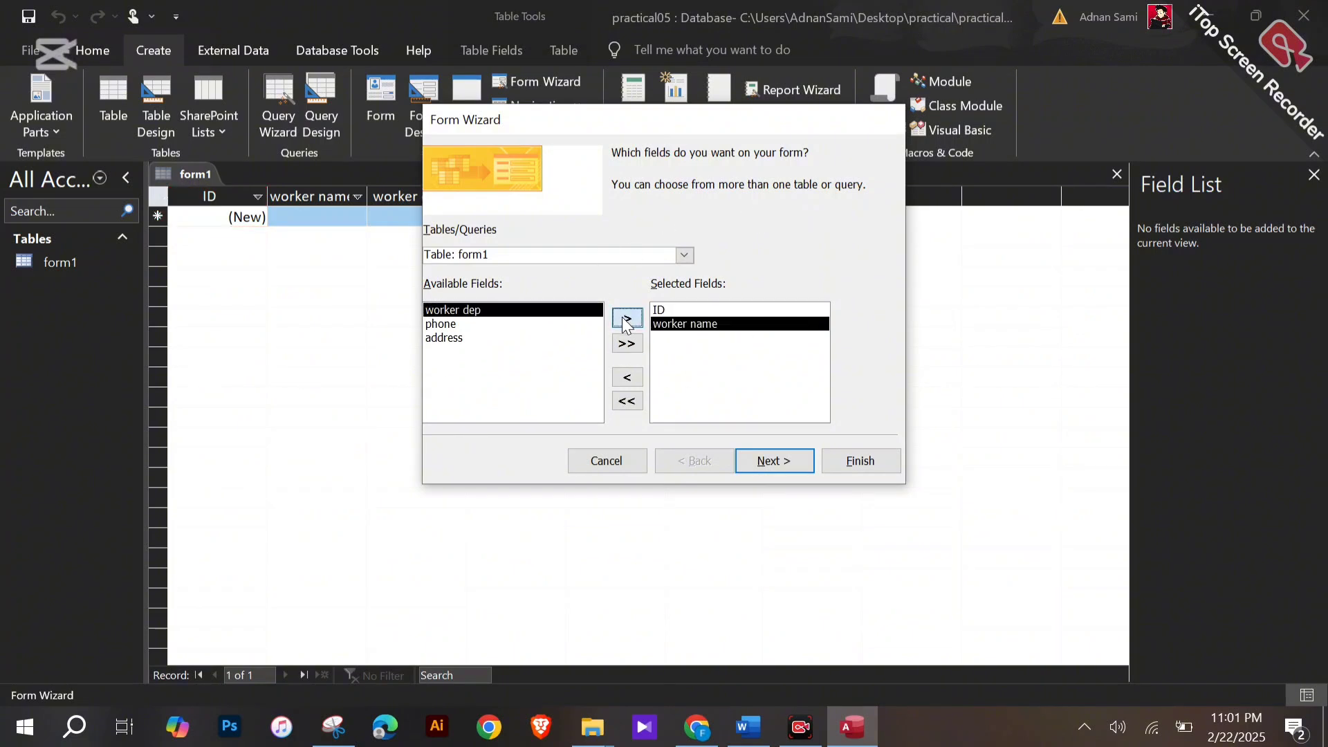
click(623, 319)
click(623, 319)
click(624, 318)
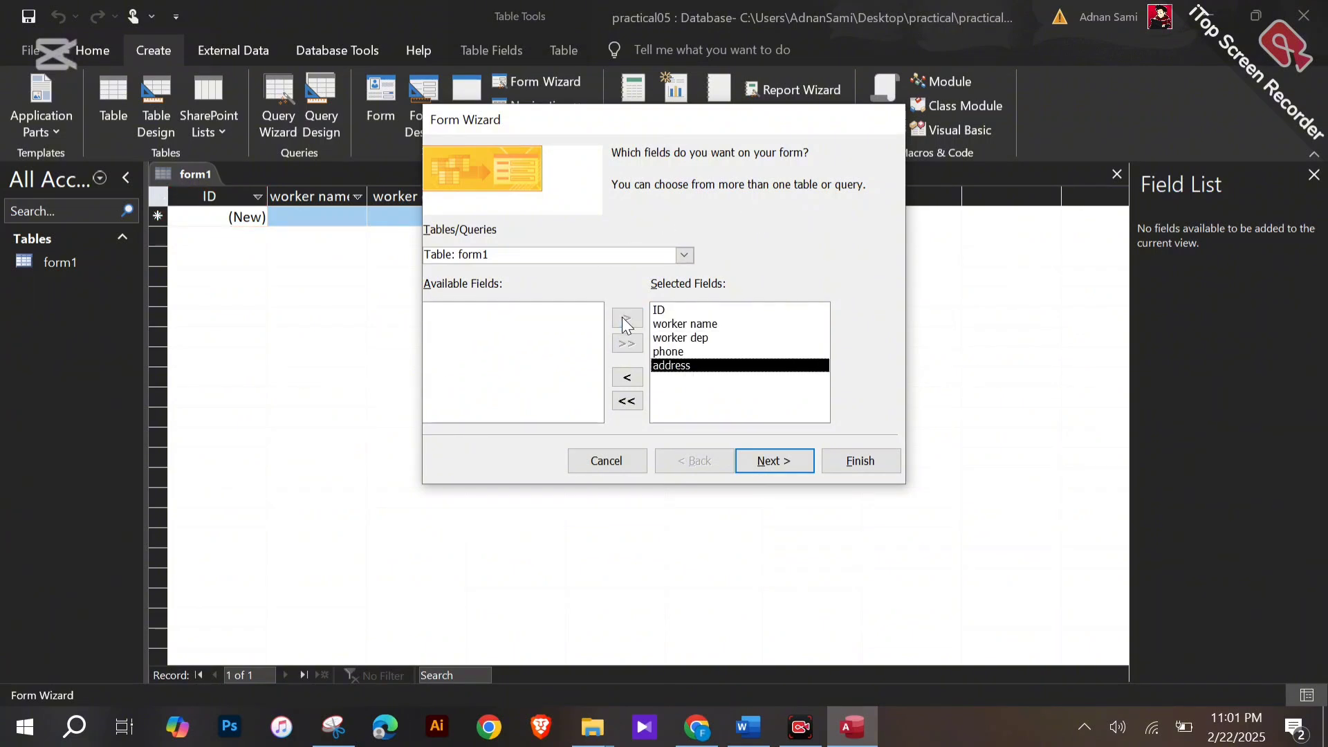
click(759, 463)
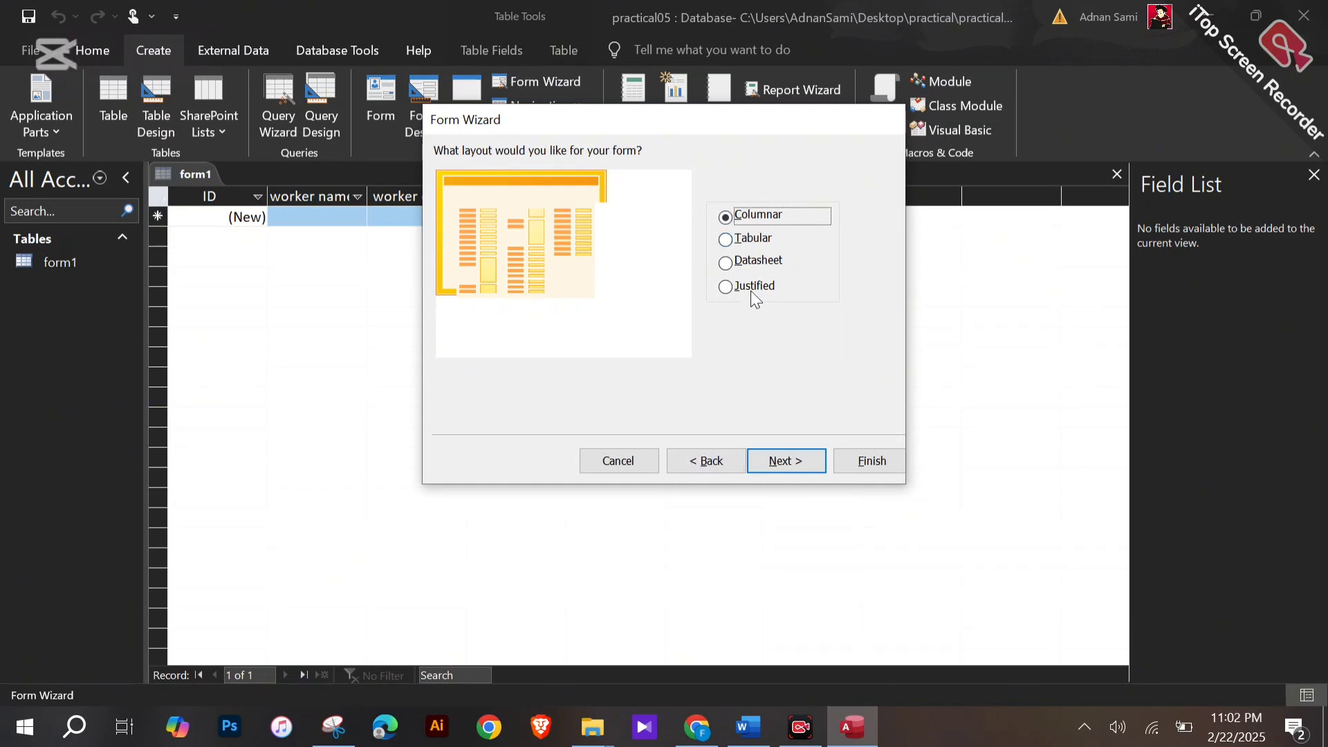
Step: Preview the Tabular and Datasheet layouts, choose Columnar and finish the form with the title form1
click(726, 239)
click(726, 263)
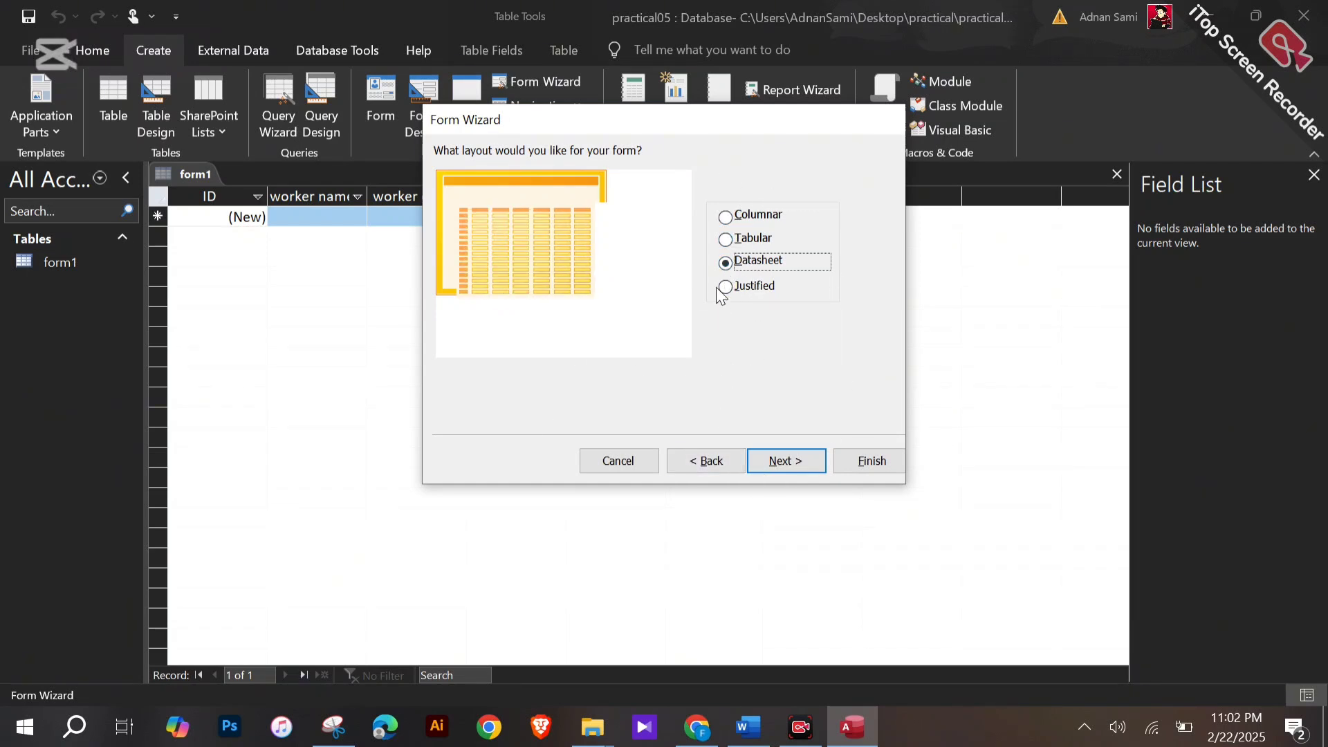
click(725, 217)
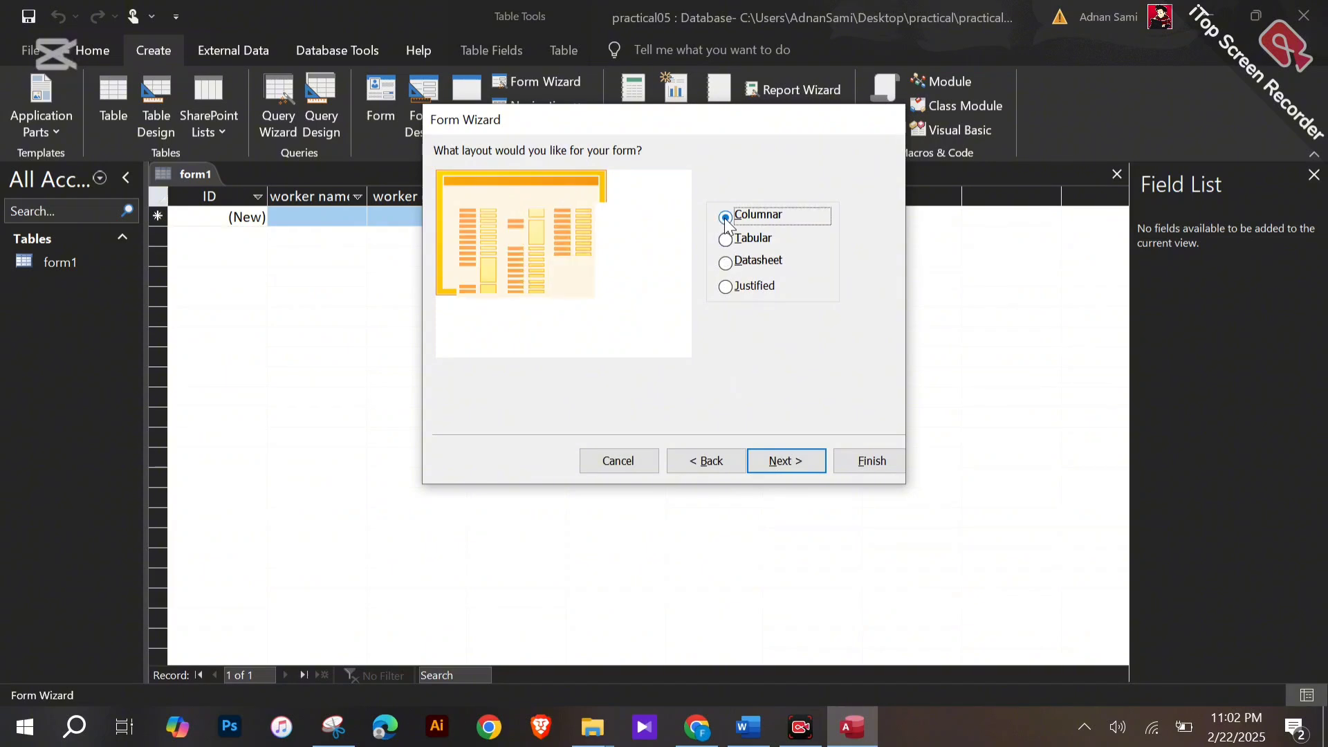
click(782, 461)
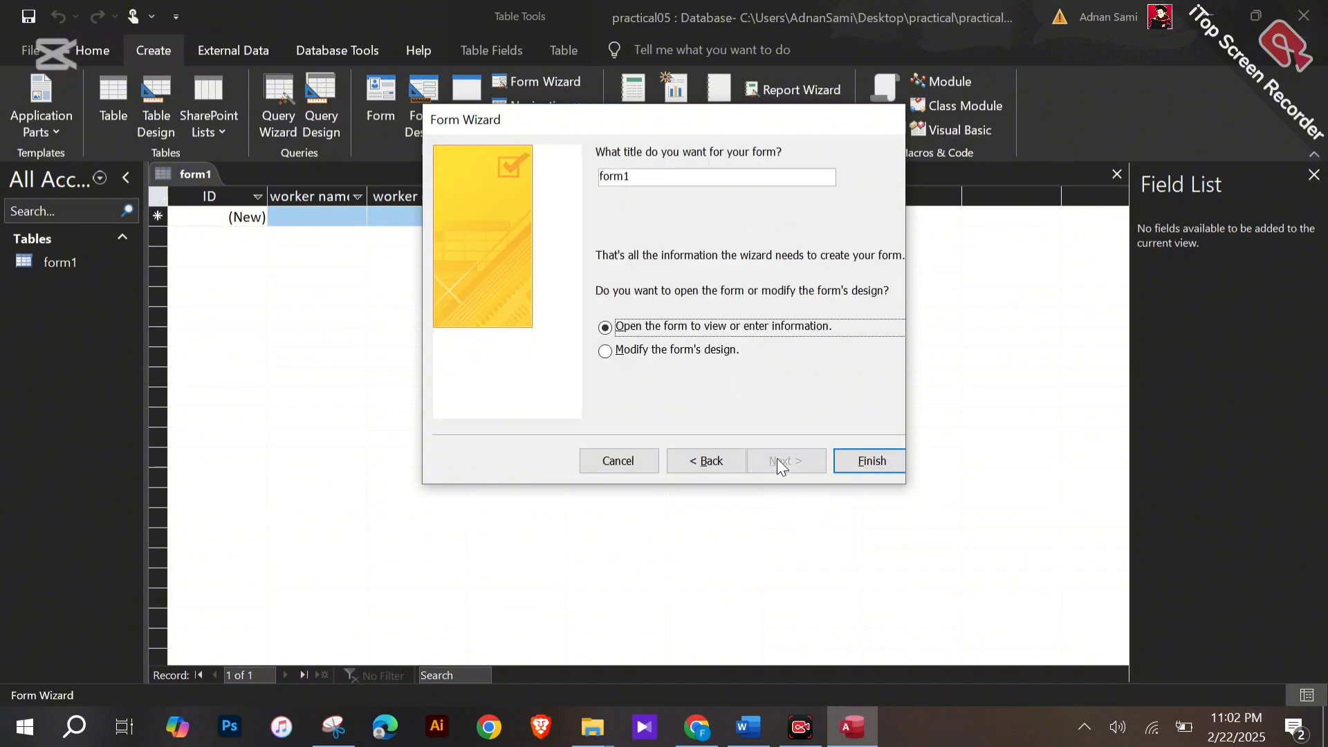
click(872, 461)
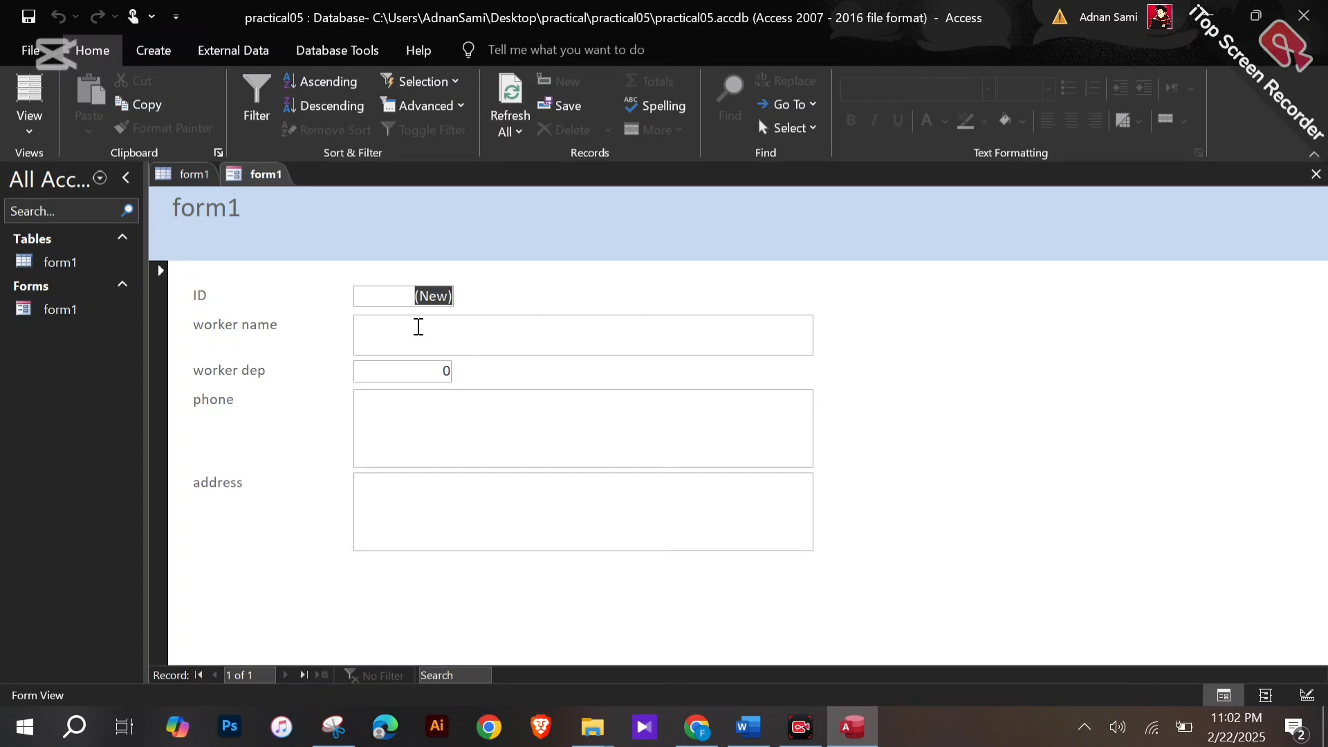
Step: Enter the first worker's name in the form and set worker dep to 10
click(408, 328)
click(411, 299)
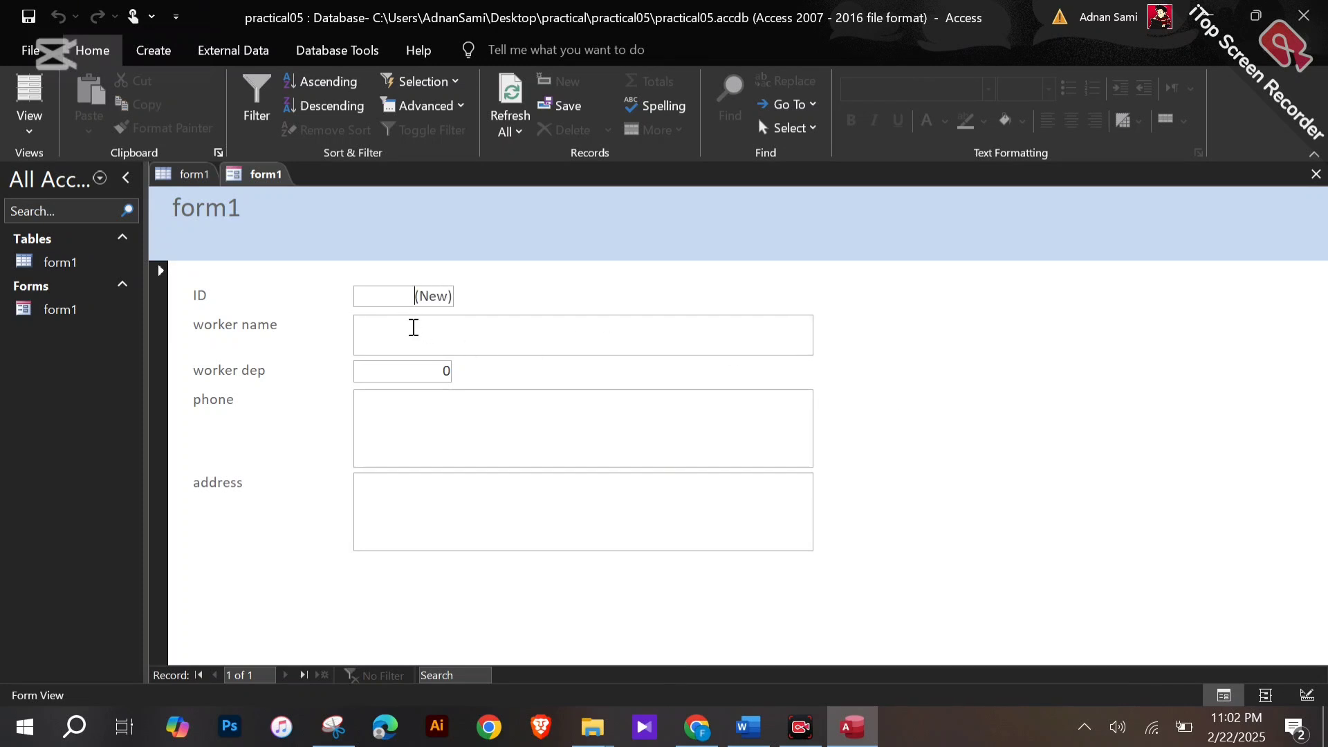
click(415, 332)
text(farhan)
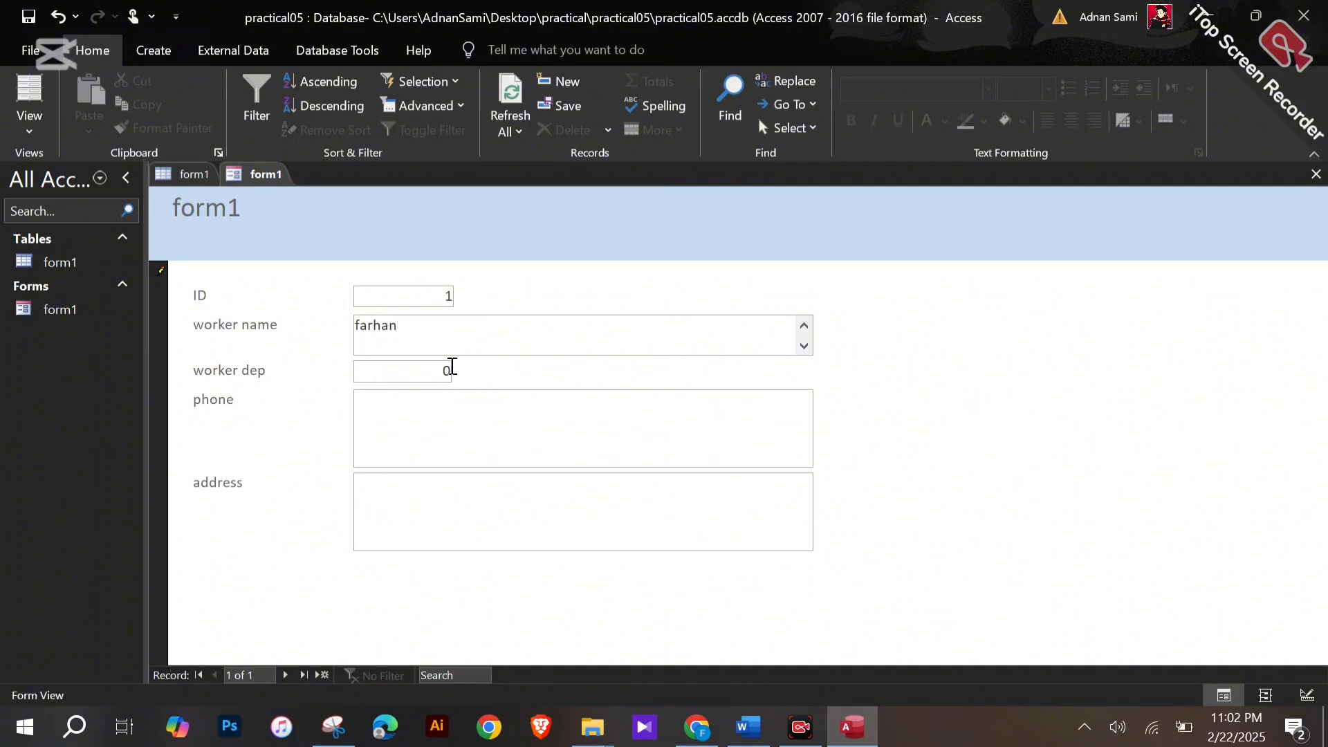
click(446, 371)
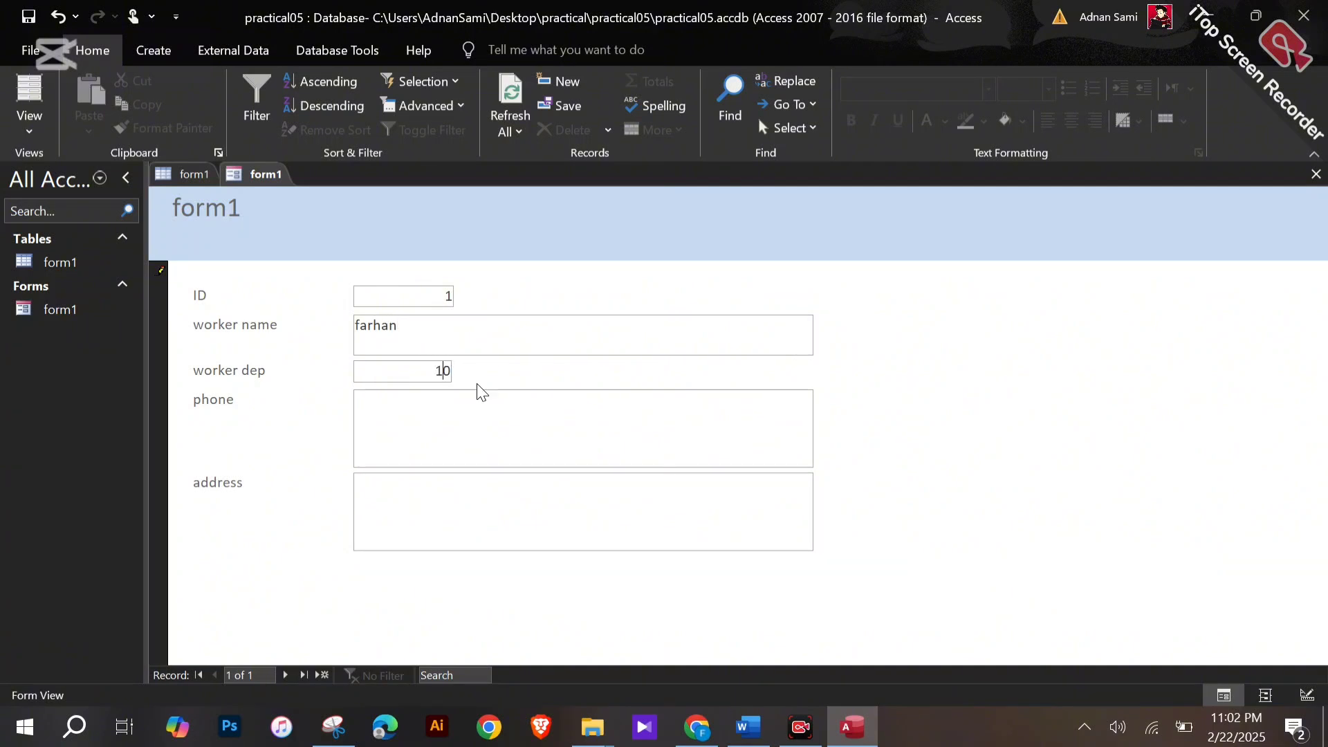
Step: Fill in the phone number and address of the first worker's record
click(488, 424)
text(1)
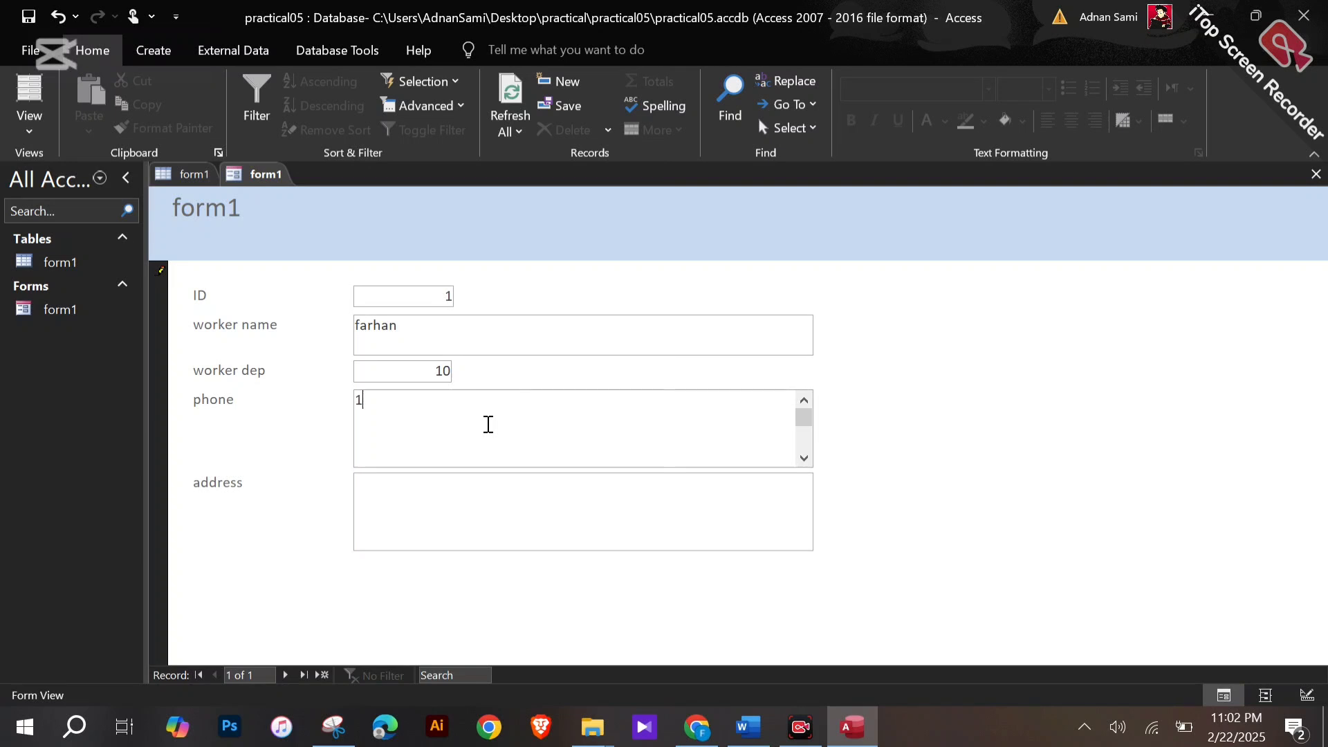
text(234566)
click(429, 505)
text(ka)
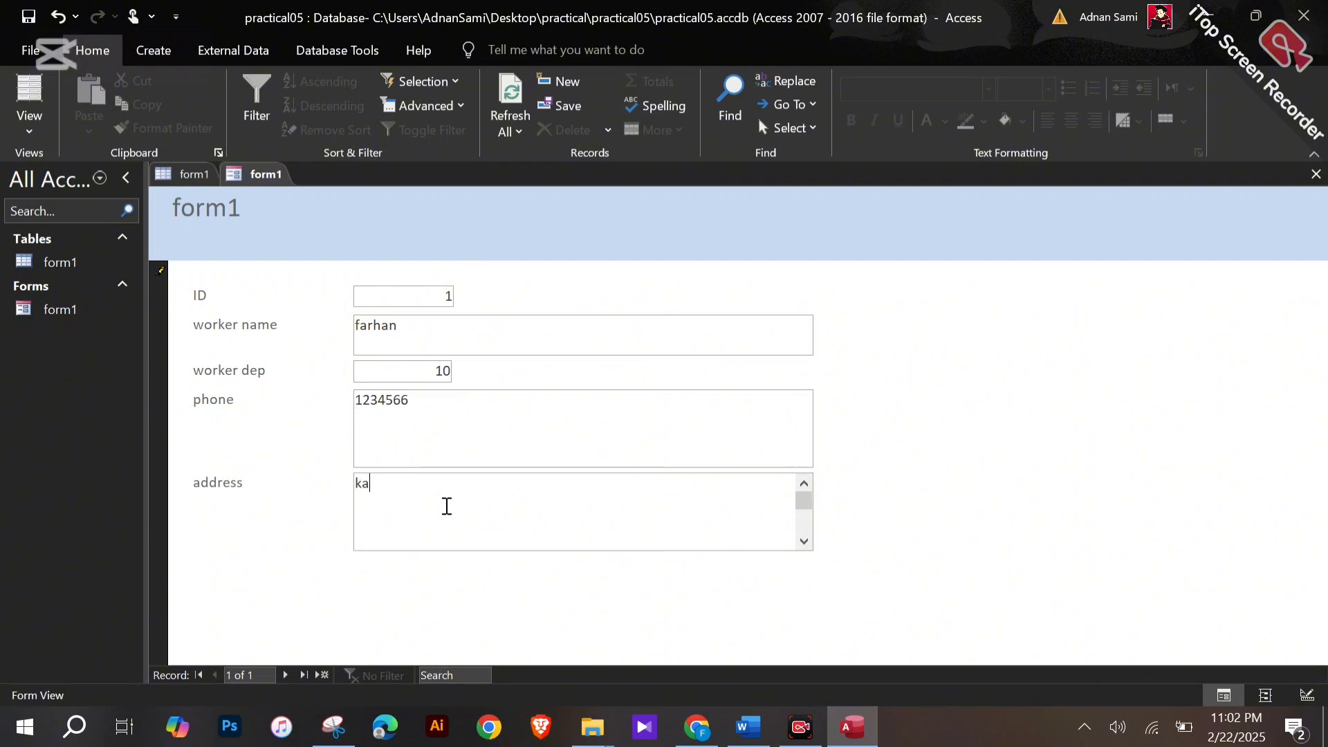
text(rachi)
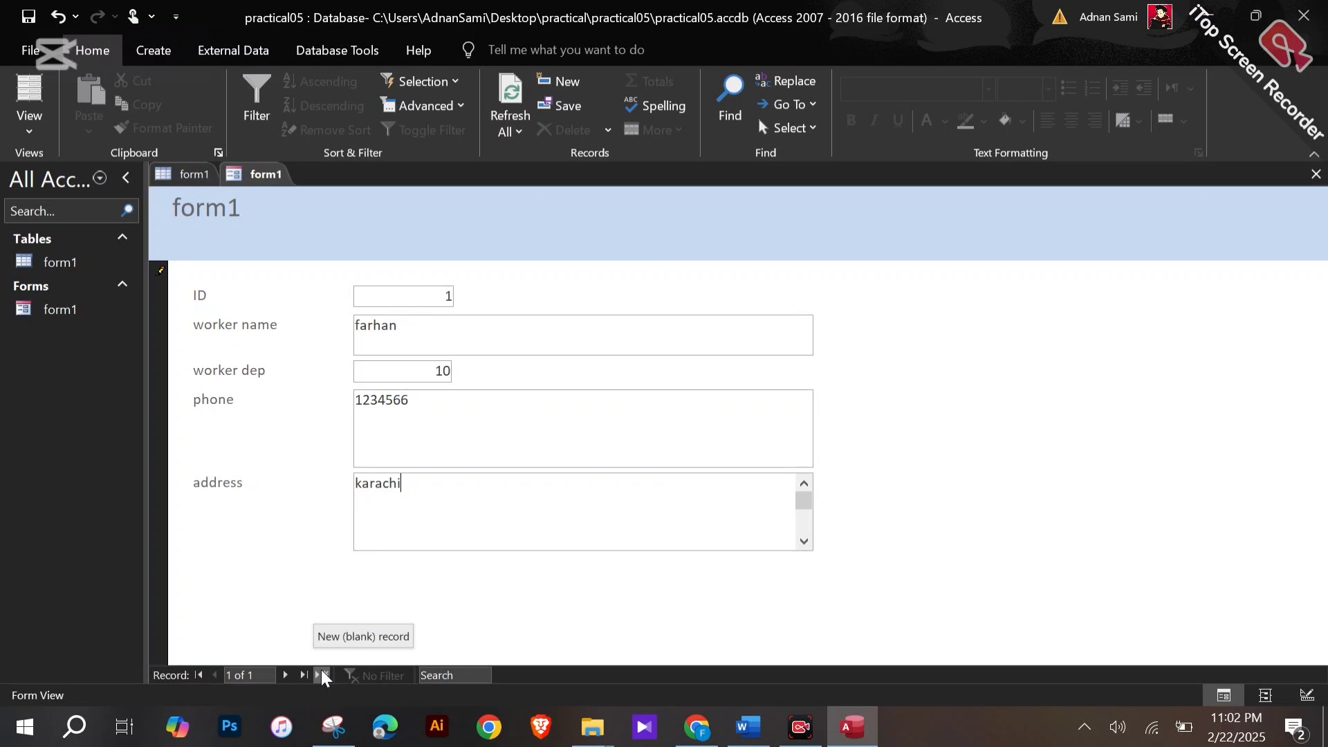
Step: Move to a new record, enter the second worker's name and set worker dep to 120
click(289, 677)
click(399, 337)
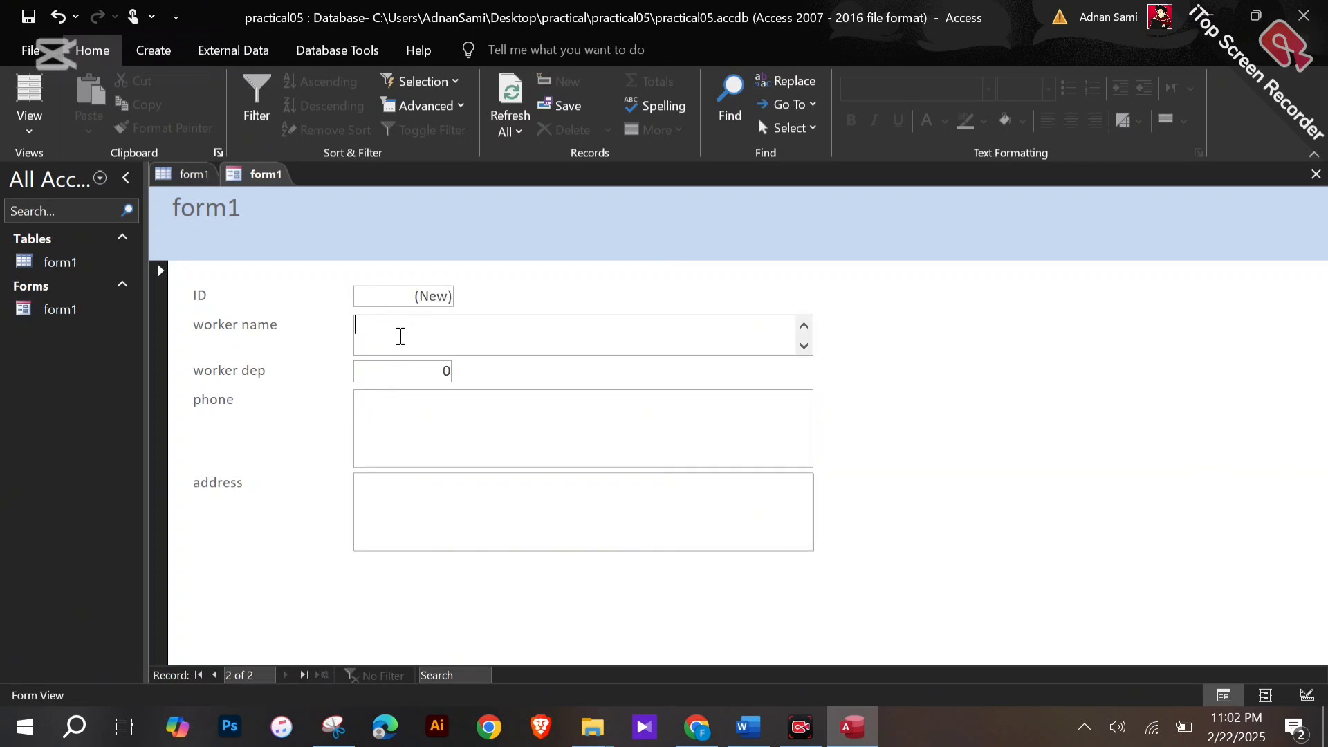
text(fai)
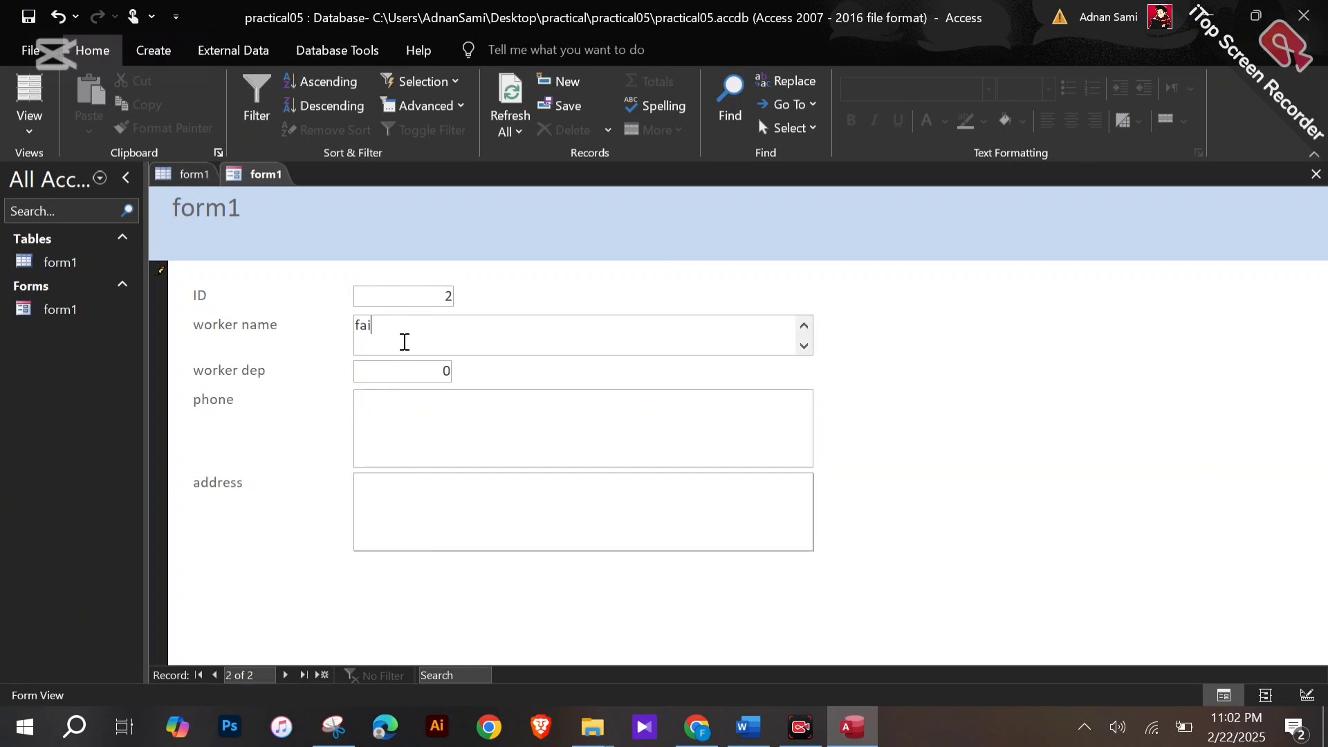
text(zan)
click(445, 371)
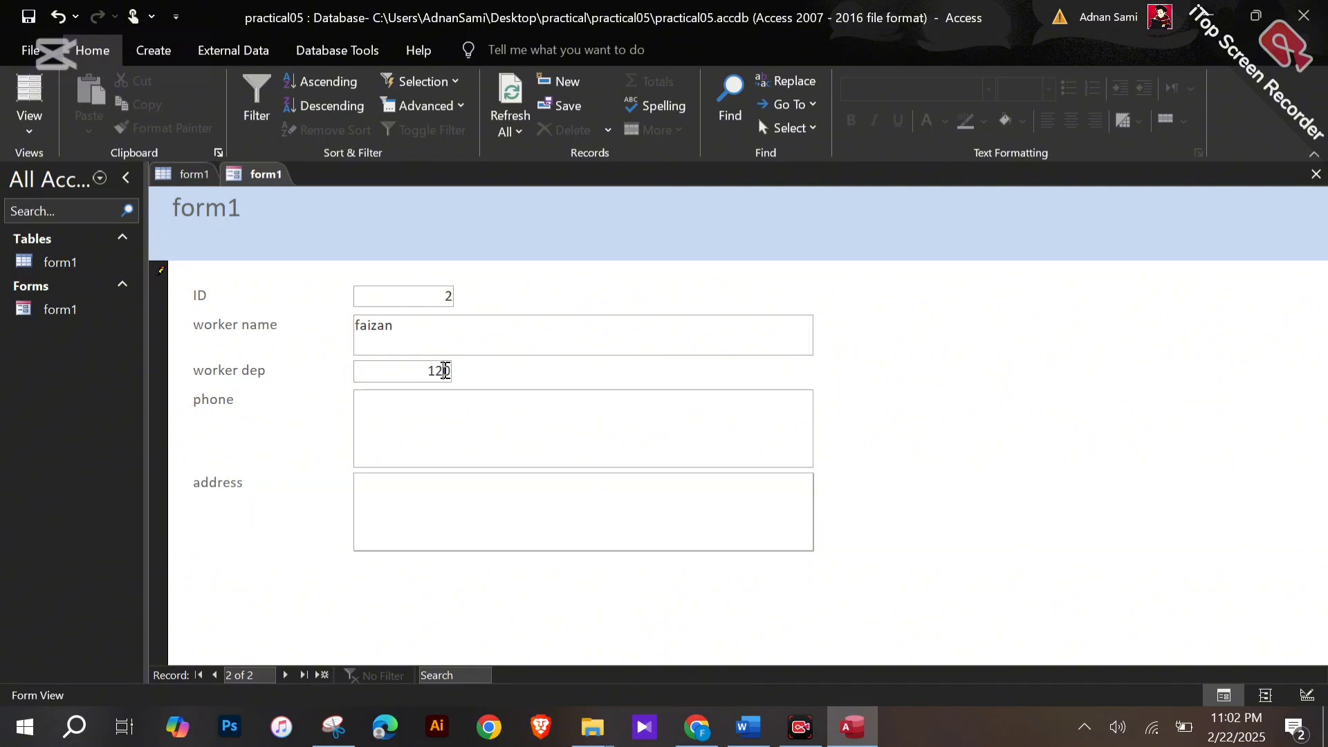
Step: Fill in the second worker's phone number and address and save the form
click(462, 407)
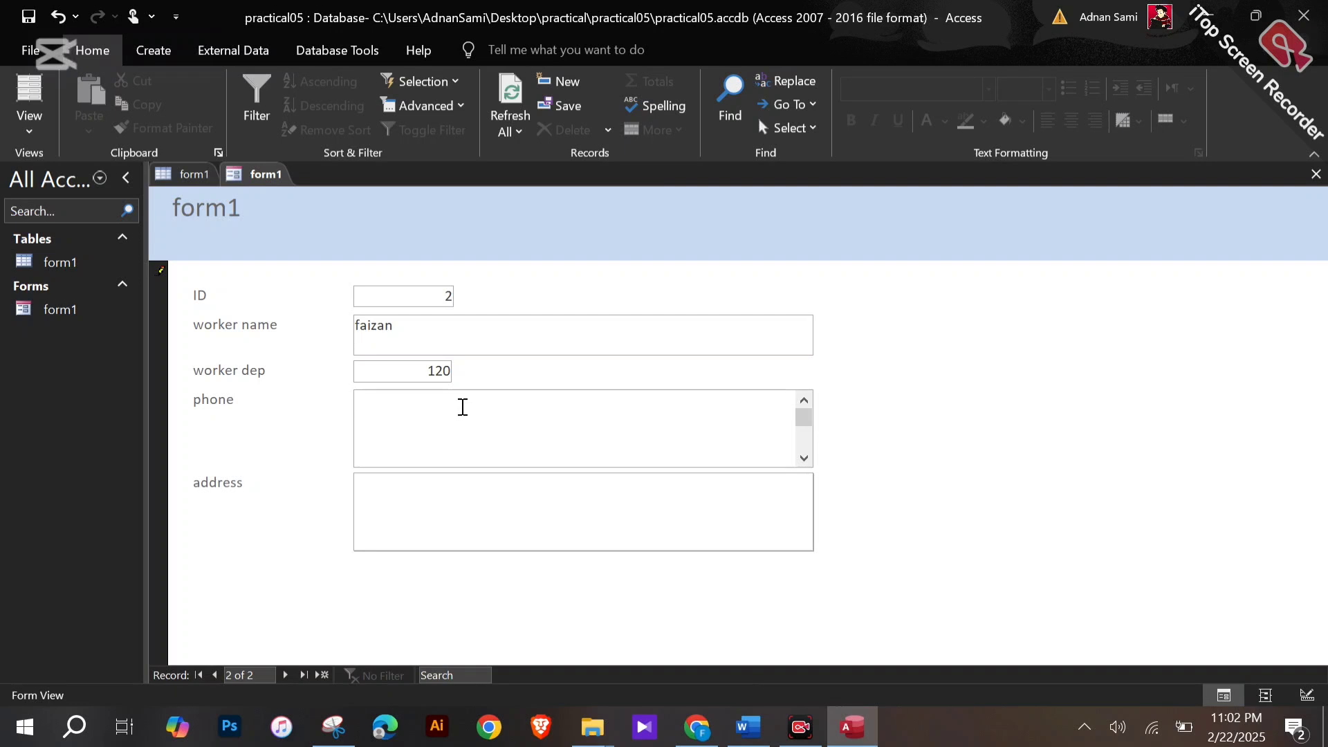
text(3456674)
click(553, 513)
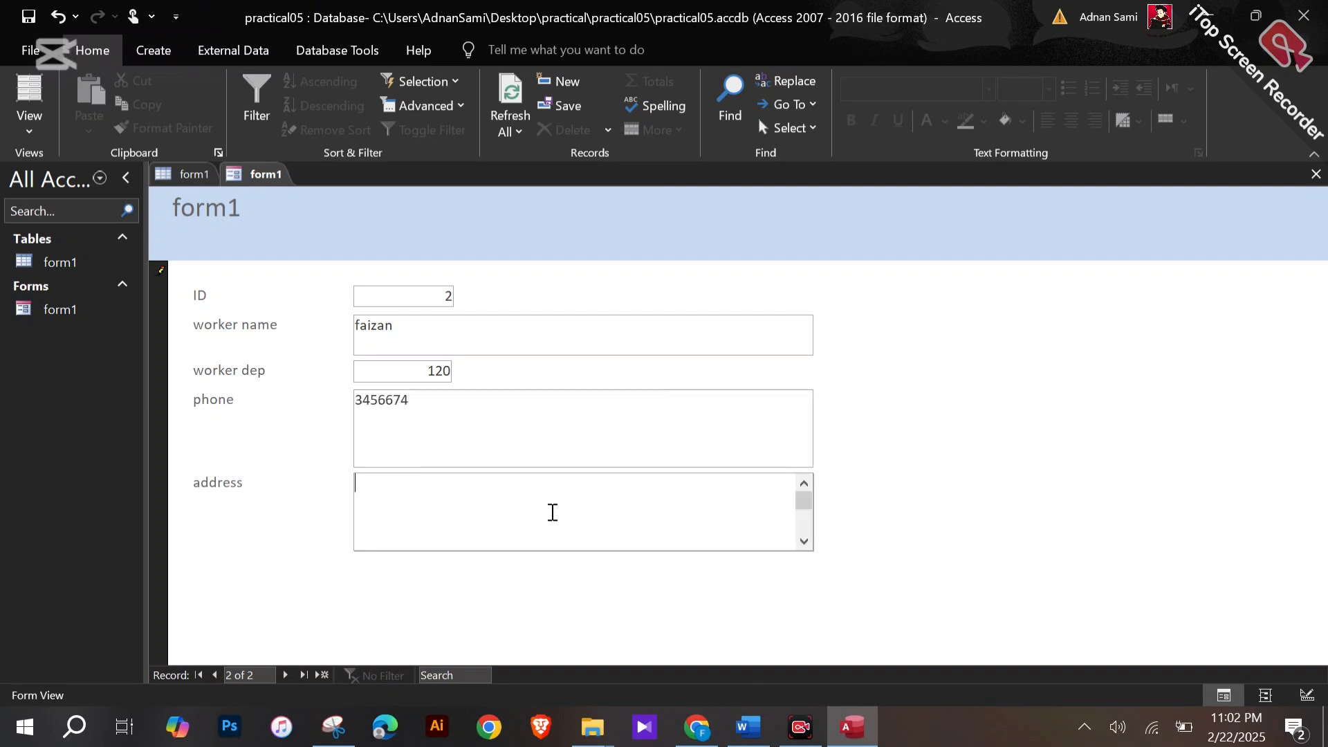
text(lahore)
right_click(243, 176)
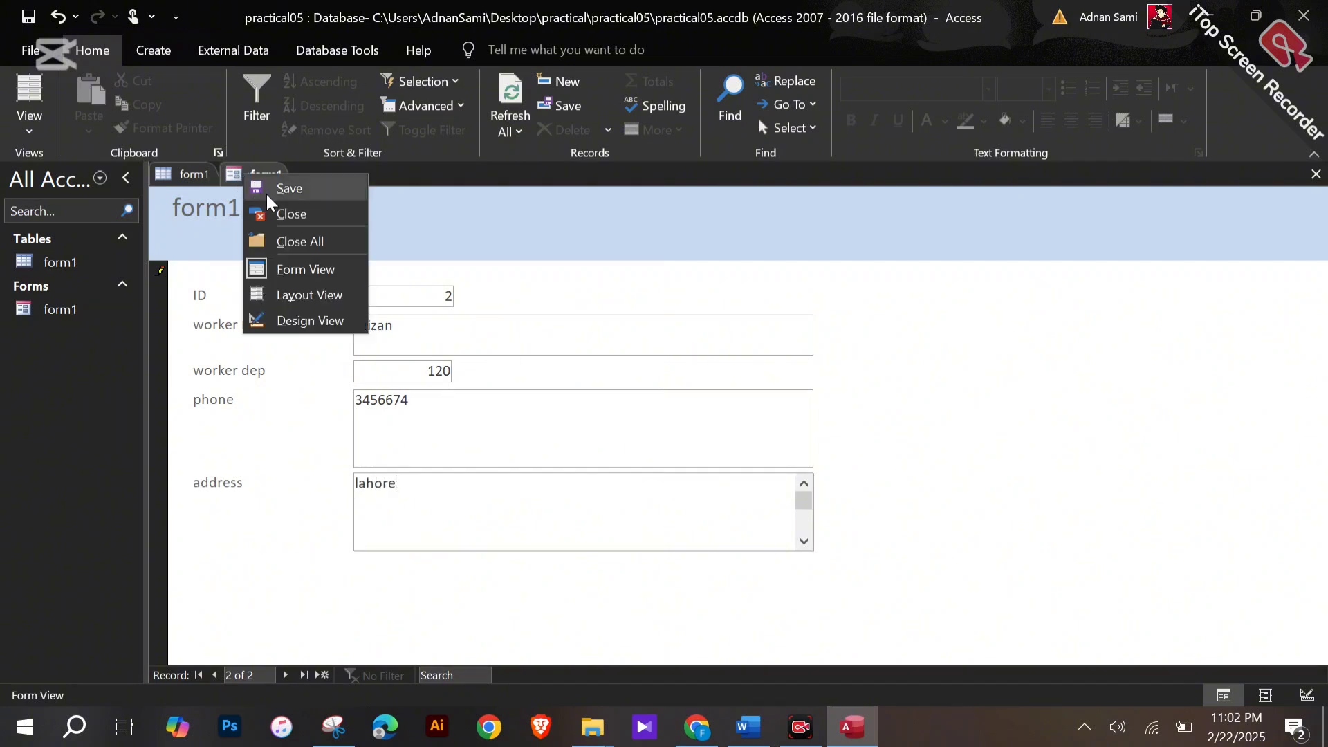
click(267, 194)
Step: Close the form1 table and reopen it to view the records entered through the form
click(207, 175)
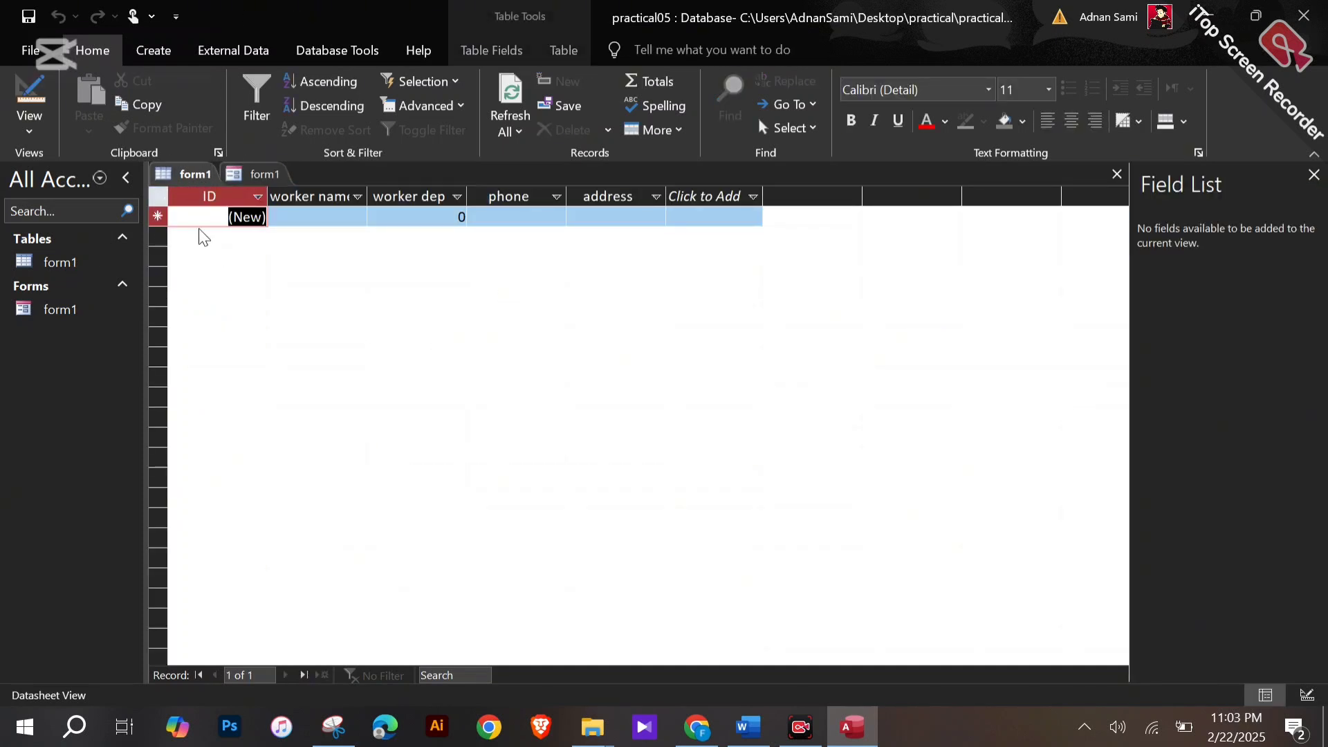
right_click(200, 176)
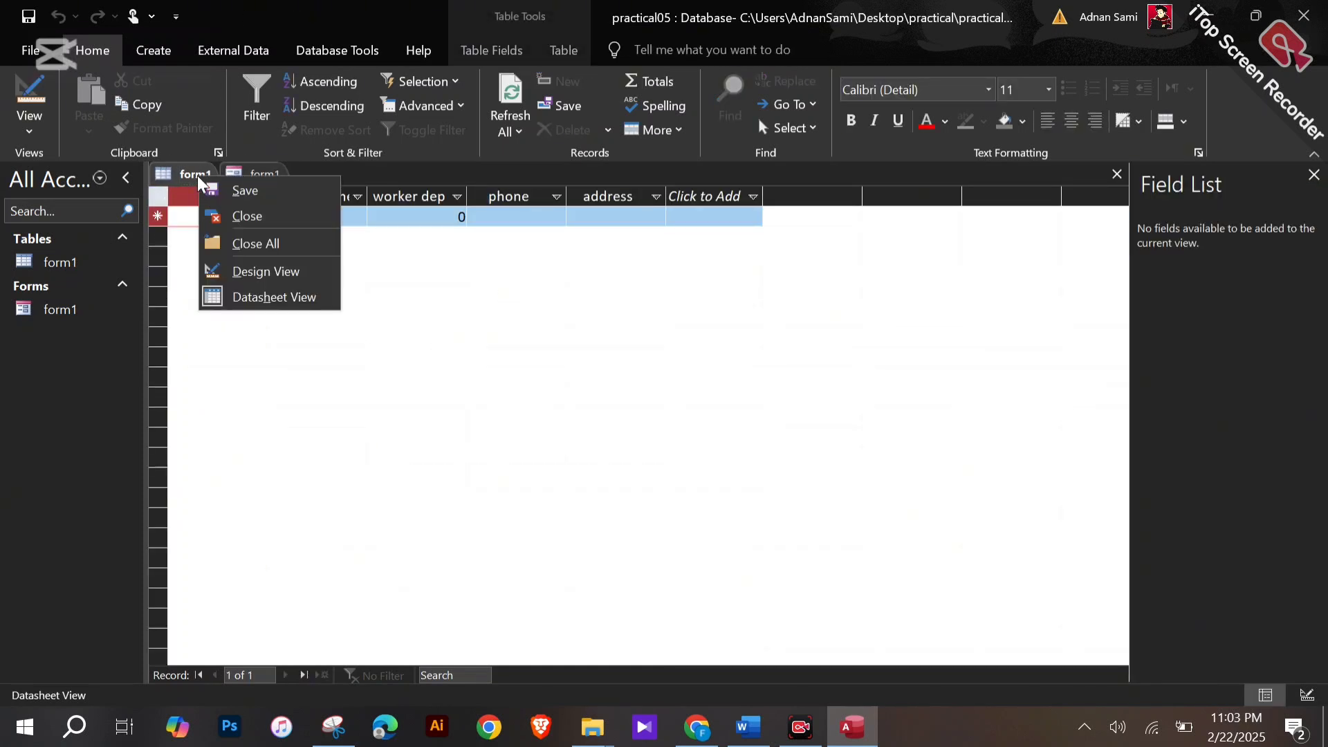
click(213, 210)
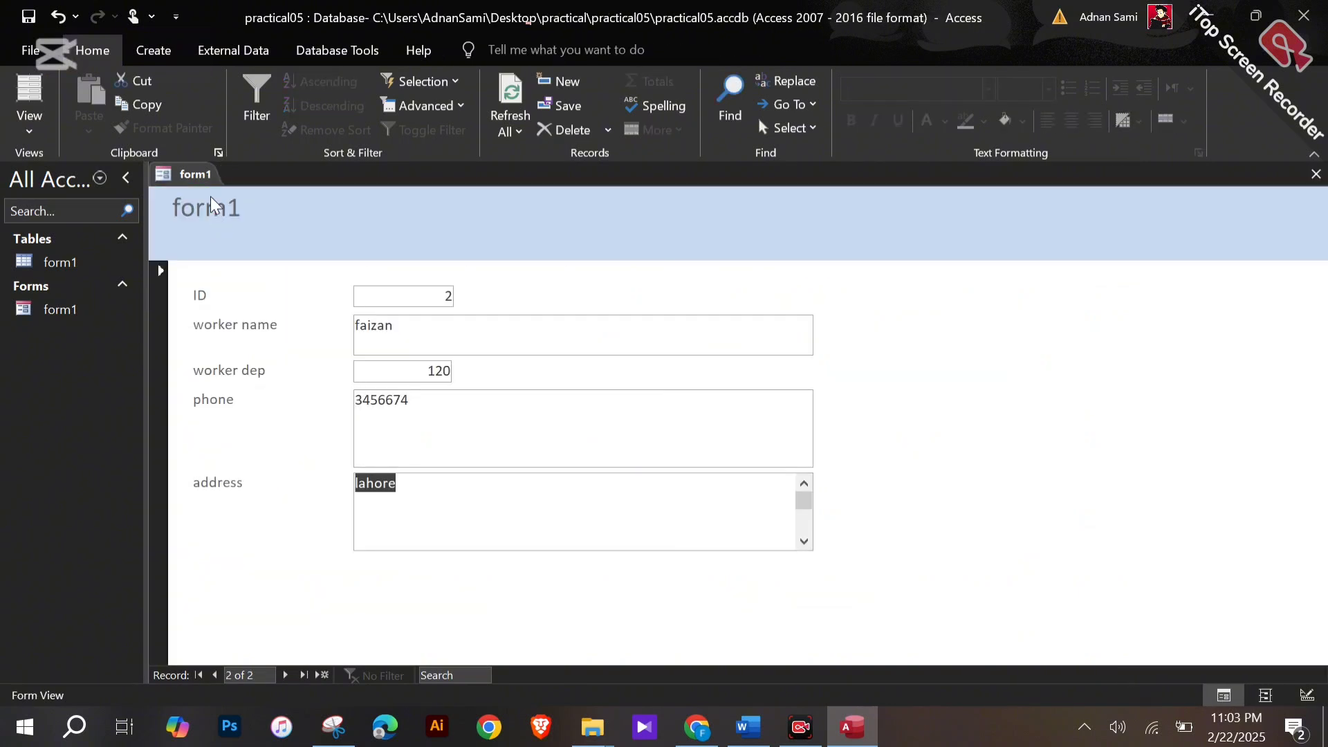
double_click(50, 260)
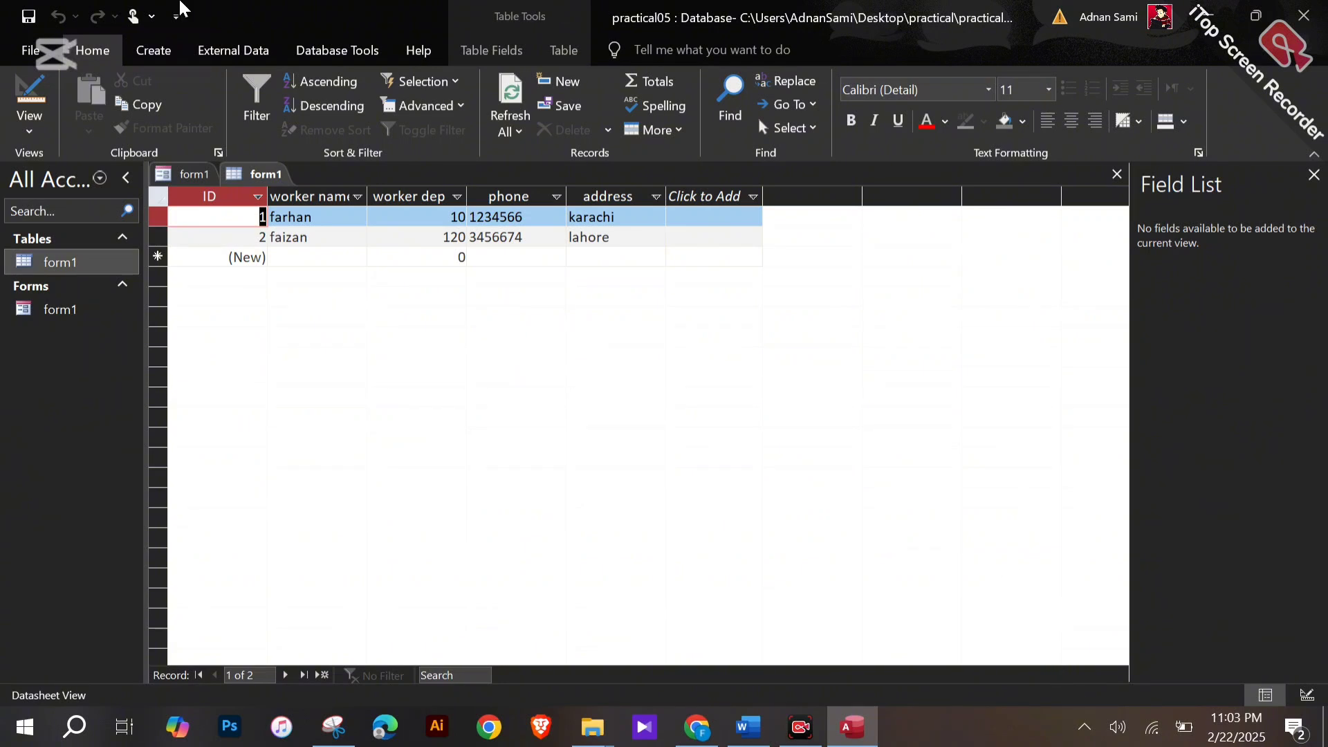
Step: Create a new form in Design View and add the ID field from the form1 table
click(167, 43)
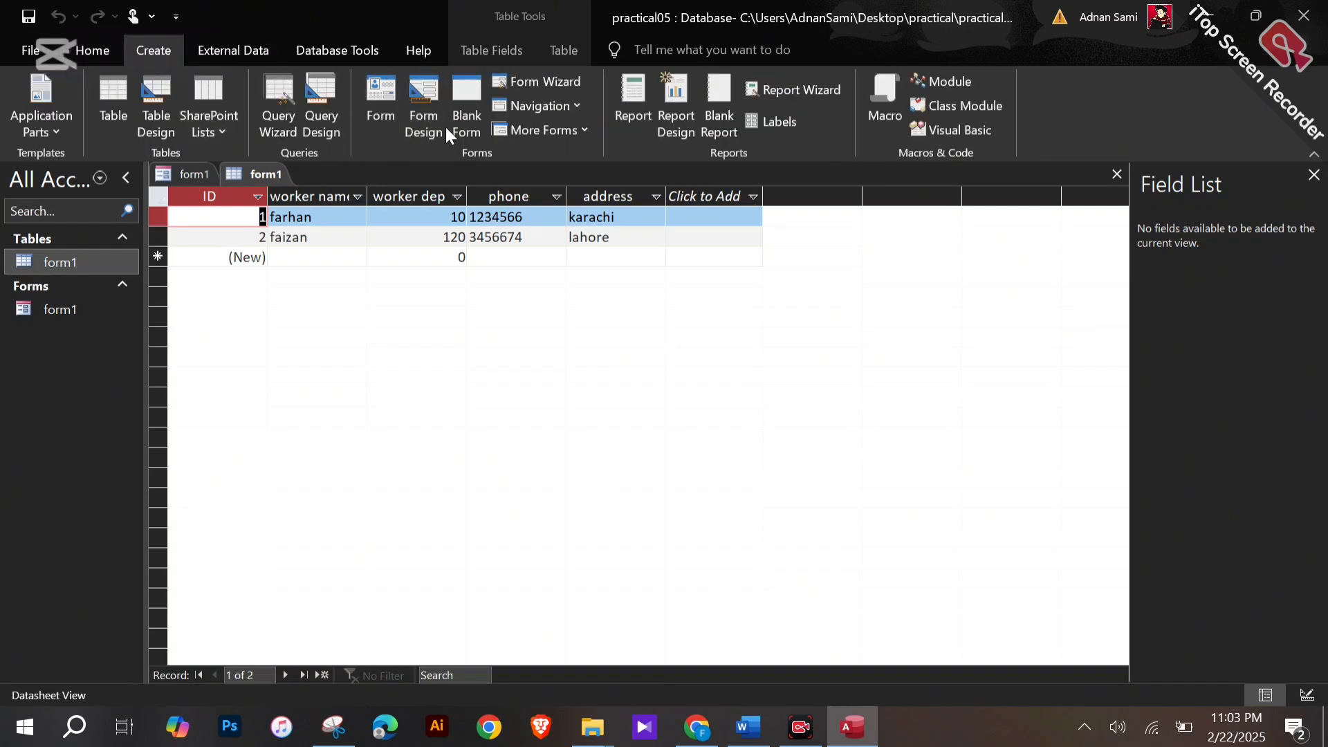
click(421, 123)
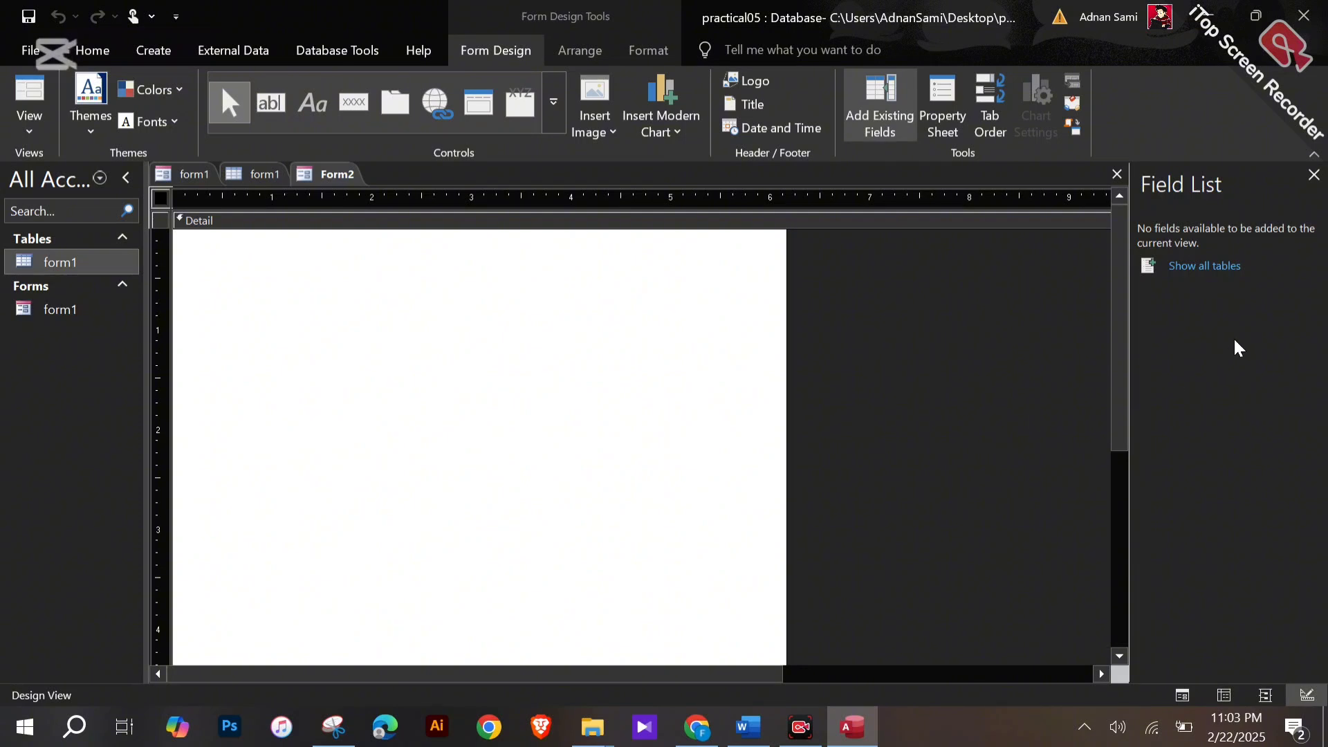
click(1173, 268)
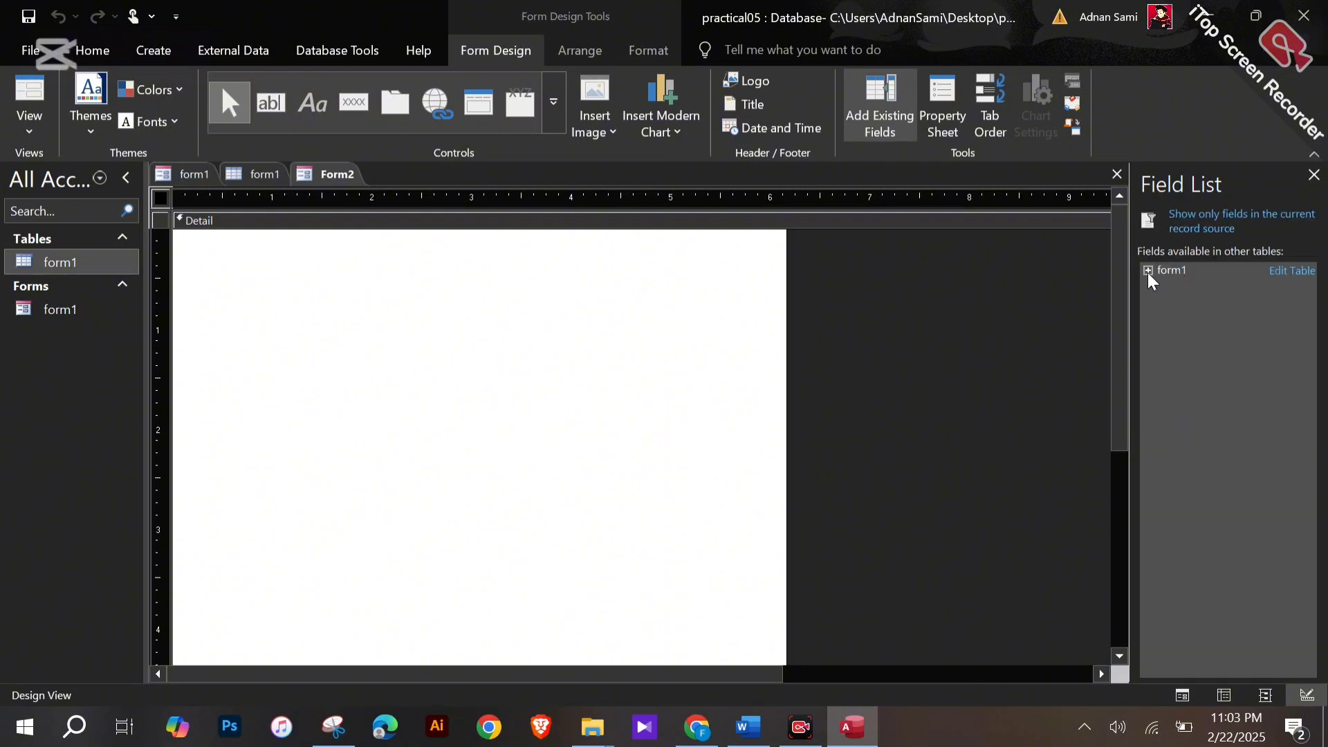
click(1148, 271)
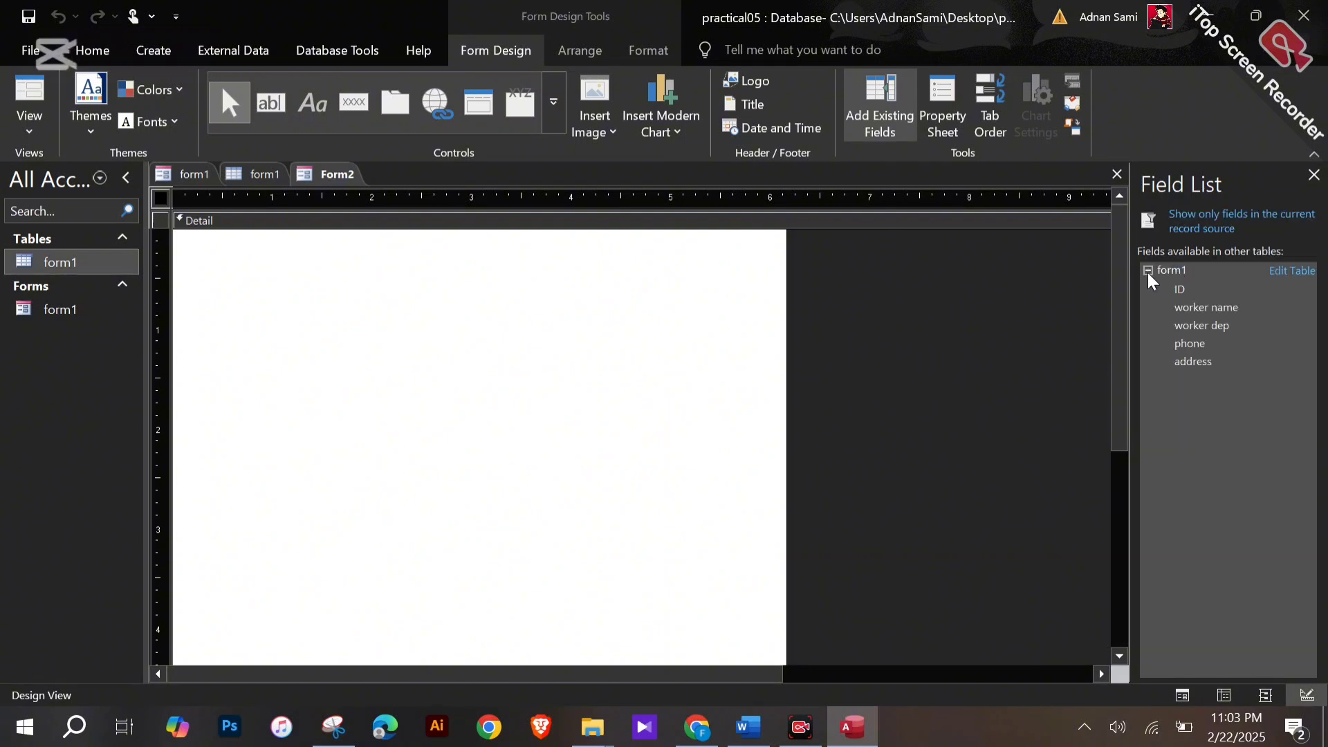
double_click(1178, 292)
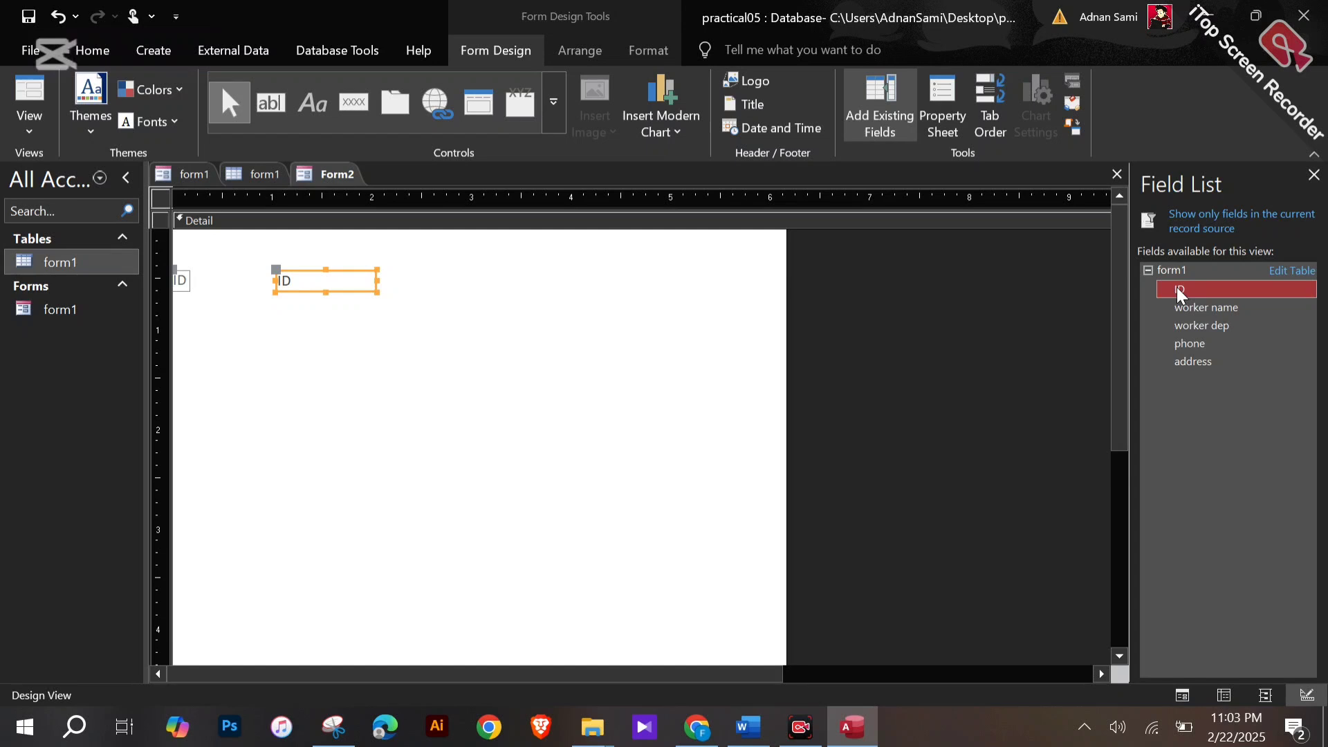
Step: Add the worker name, worker dep, phone and address fields from the form1 table to the form design
double_click(1185, 309)
click(1188, 330)
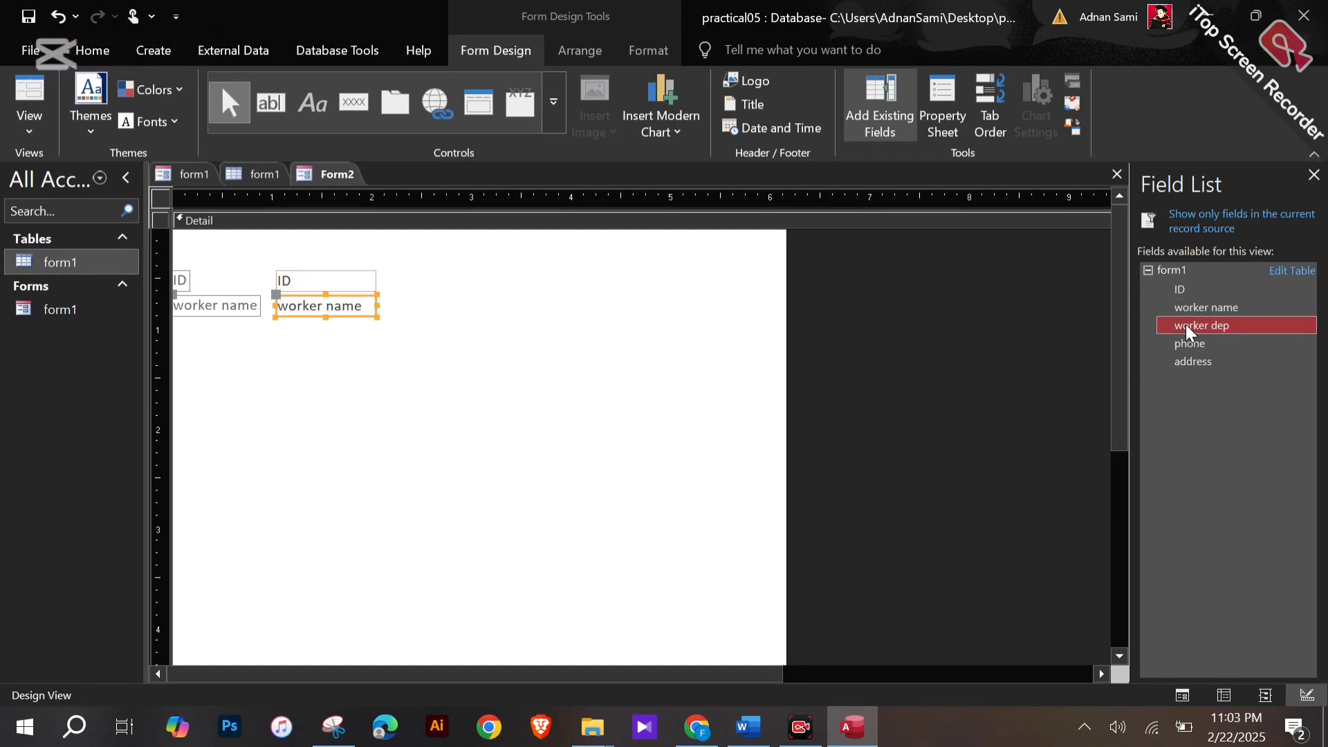
double_click(1188, 330)
double_click(1190, 346)
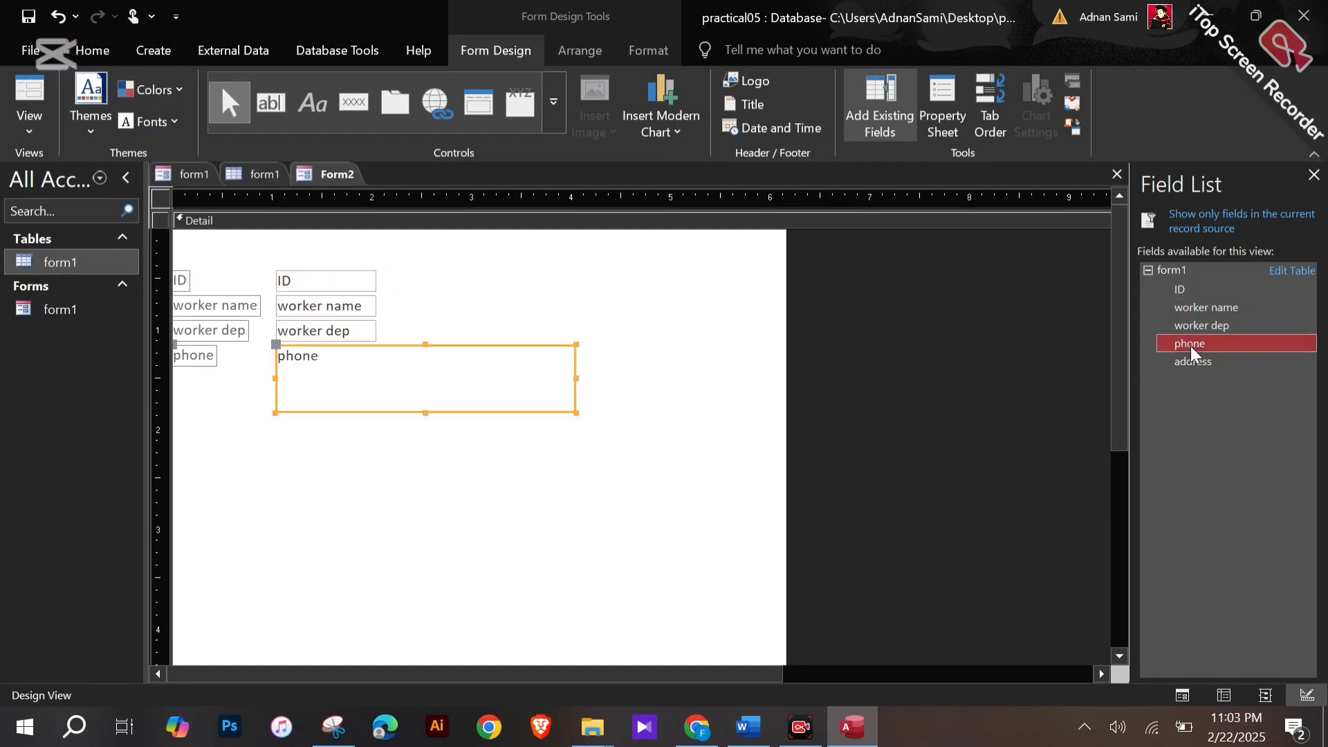
double_click(1191, 361)
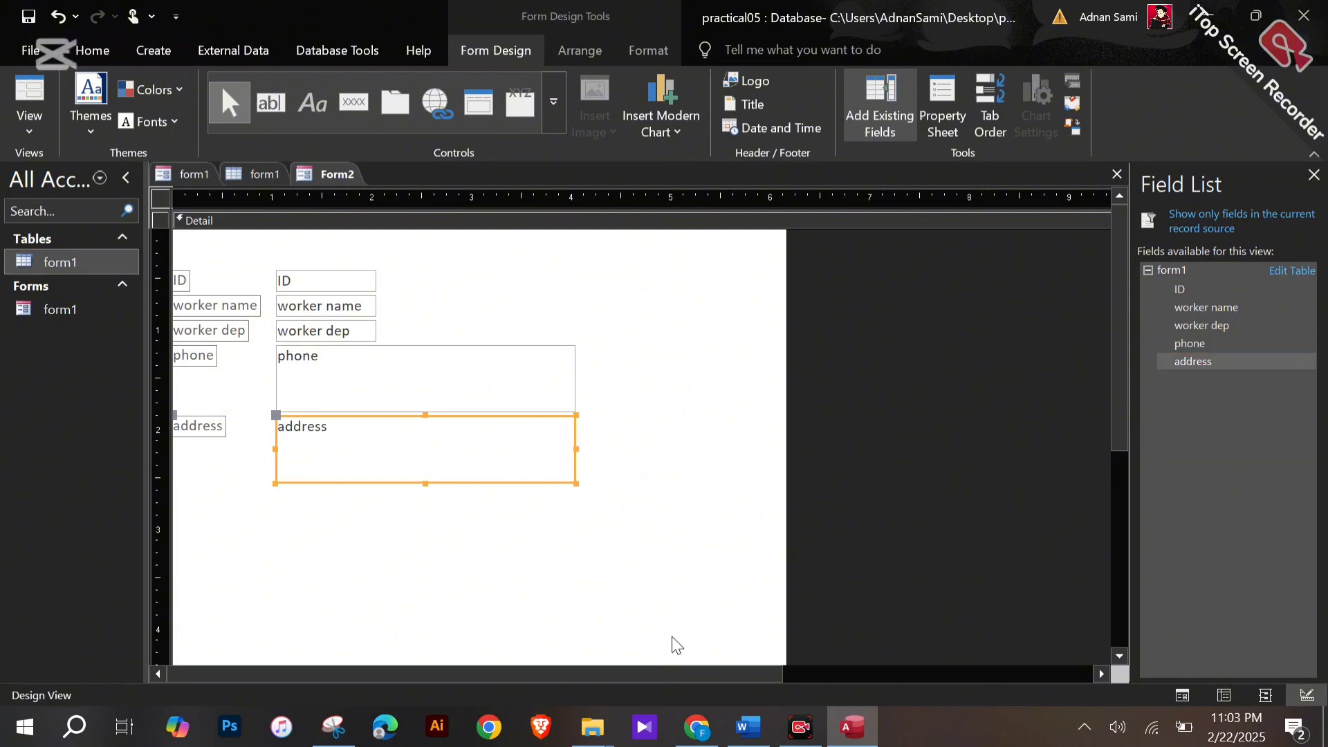
click(553, 585)
Step: Move the ID label and its text box up and to the right, and save the form as Form2
click(180, 278)
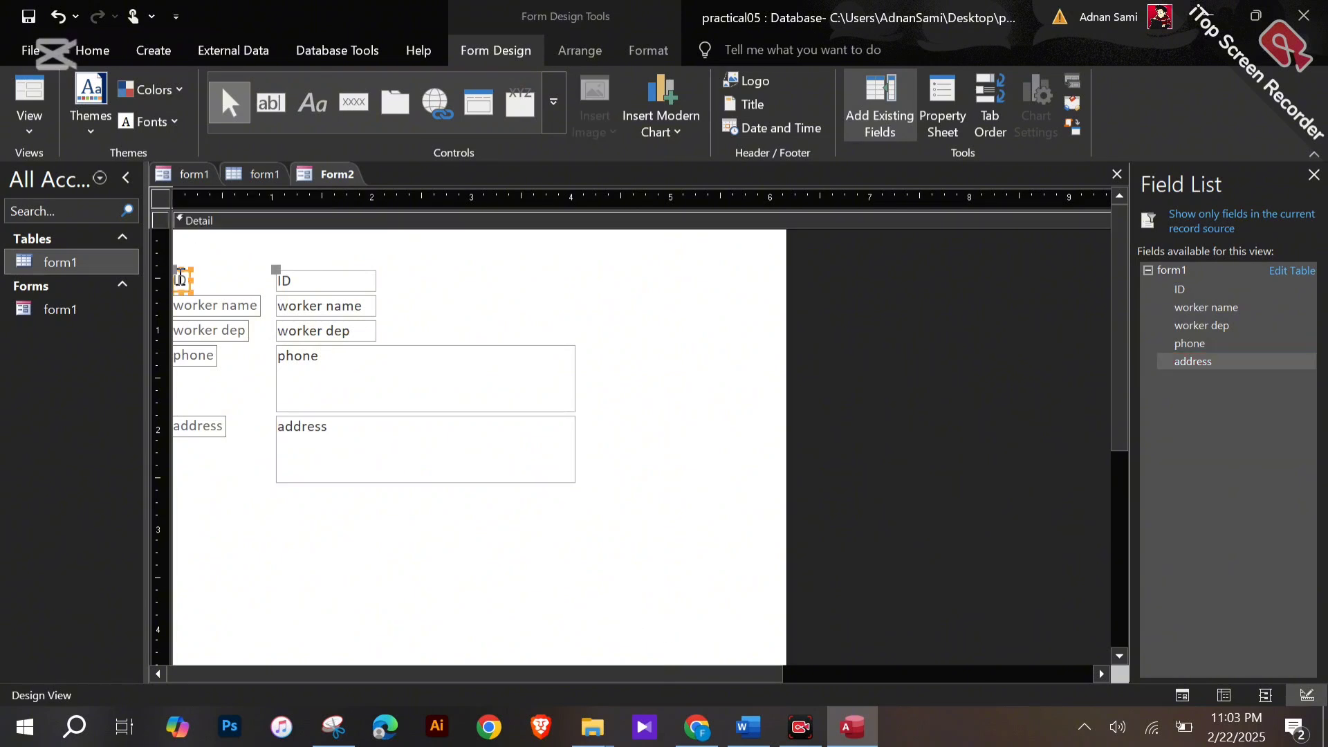
drag(180, 278, 282, 241)
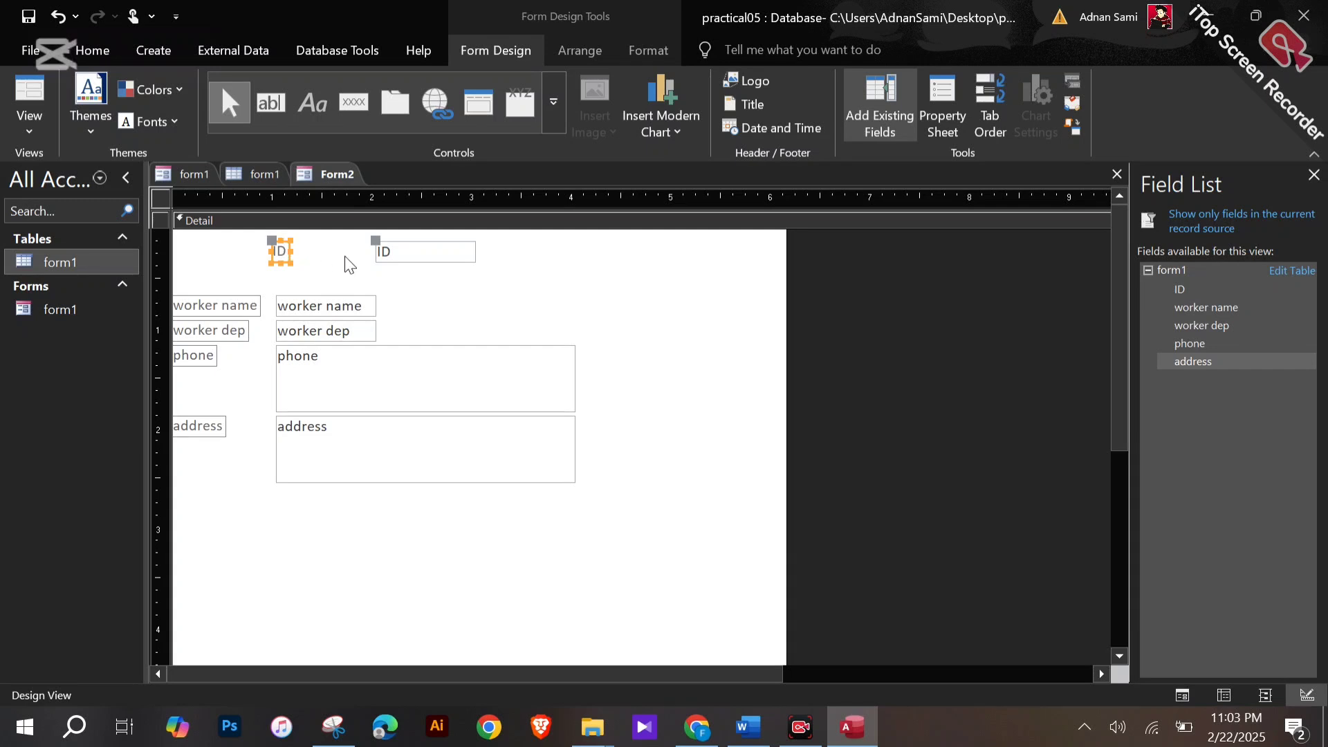
click(472, 280)
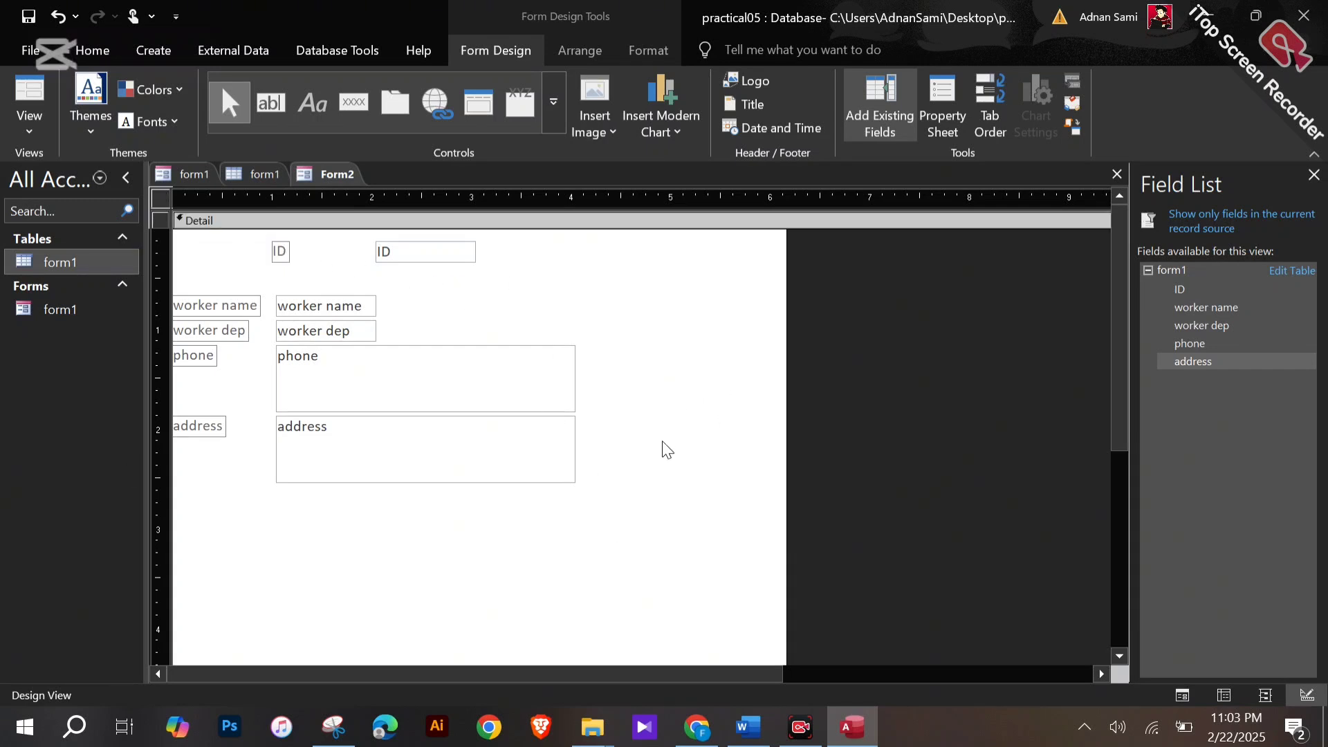
right_click(326, 177)
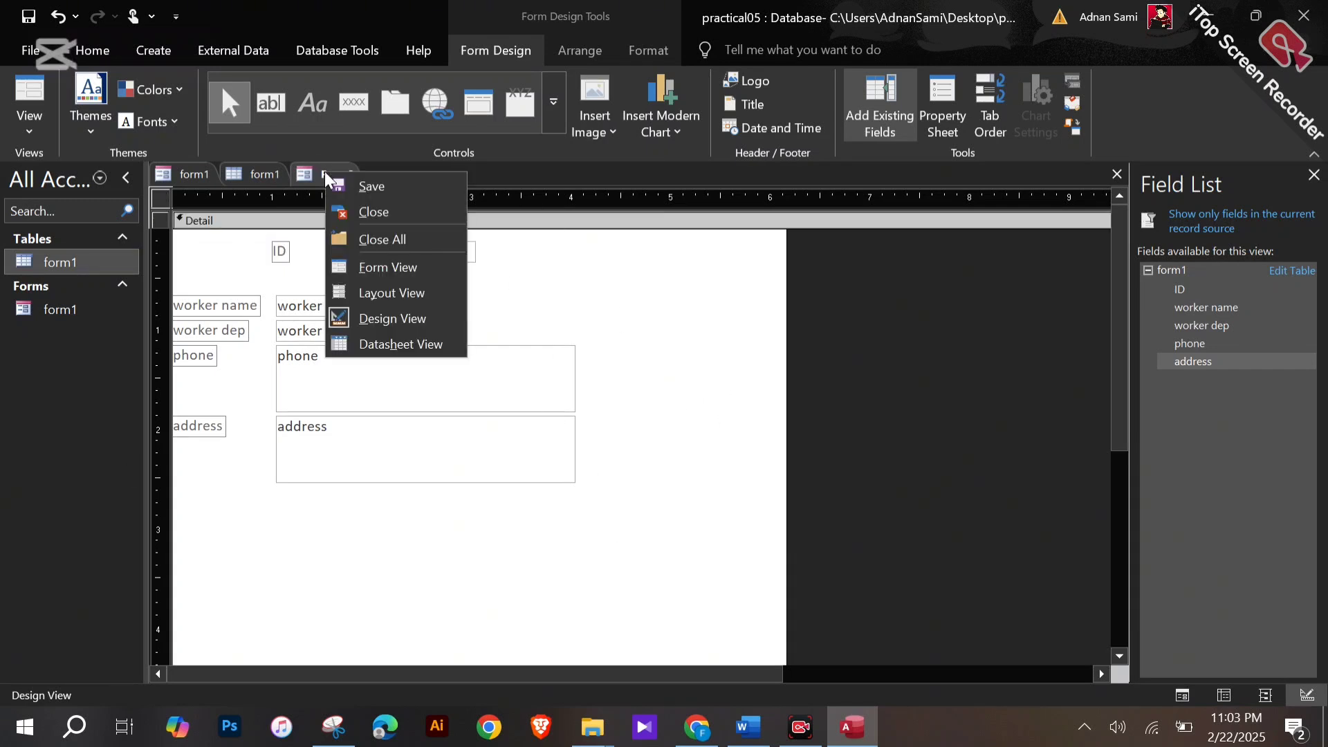
click(377, 197)
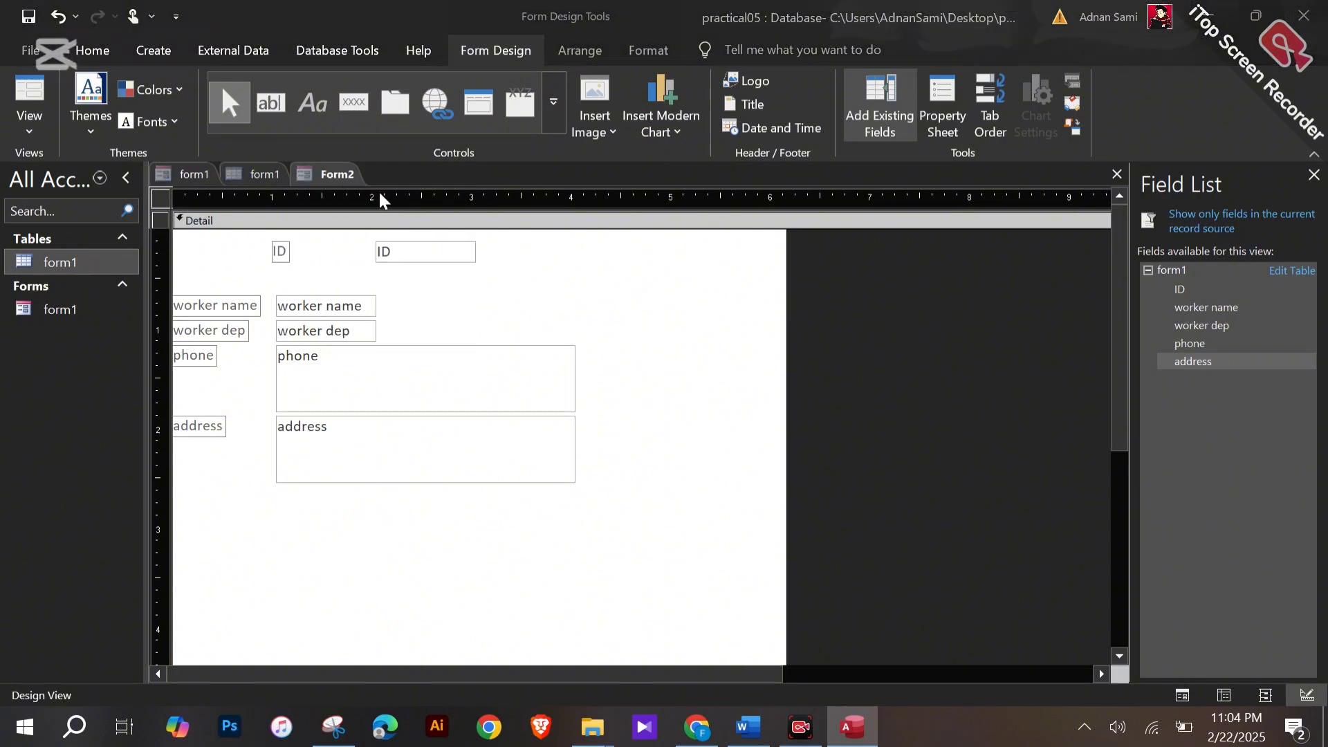
click(642, 294)
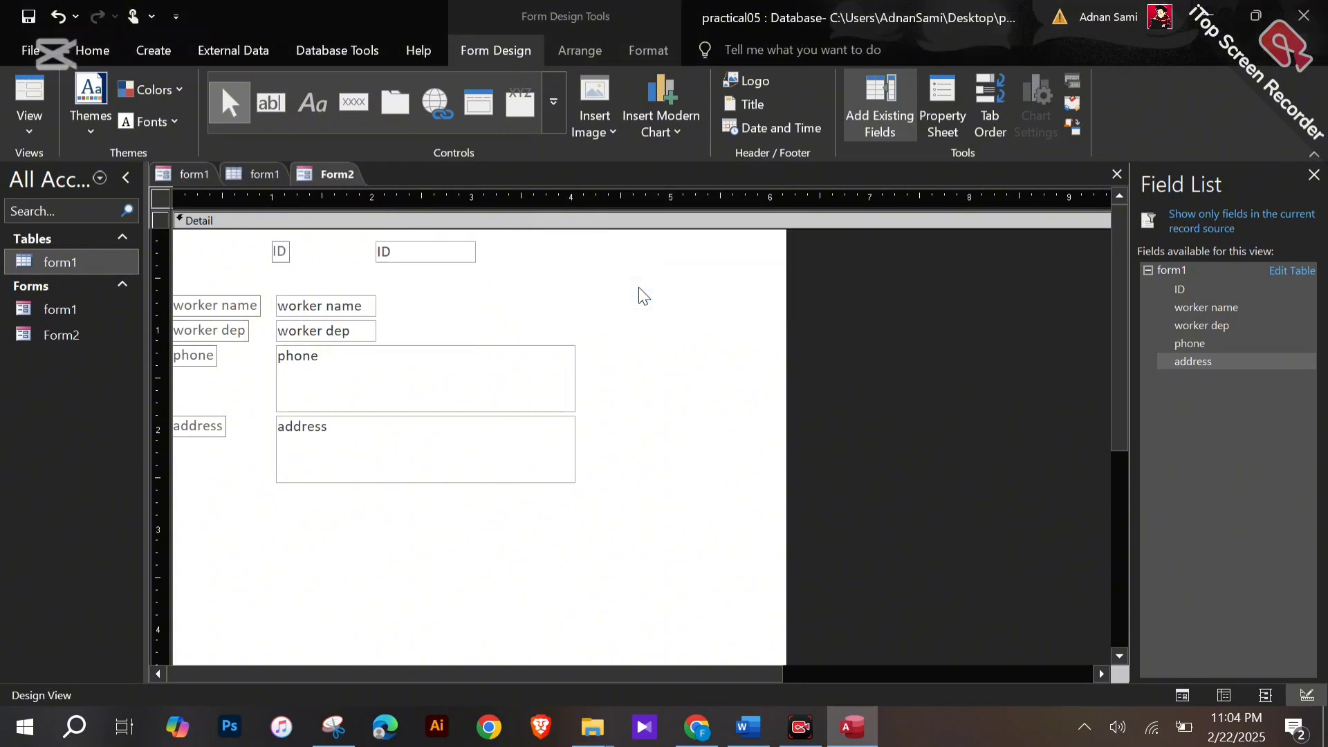
Step: Compare how Form2 appears in Layout View, Design View and Datasheet View
right_click(328, 173)
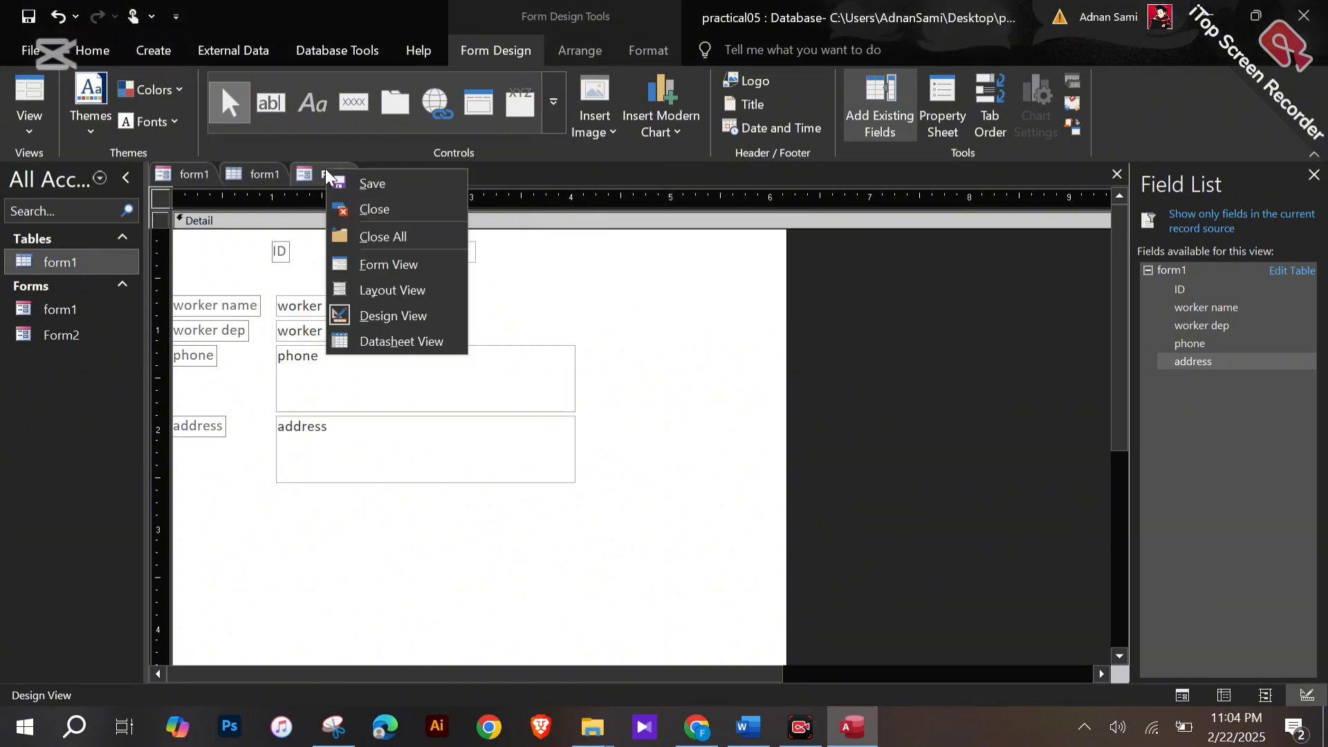
click(409, 290)
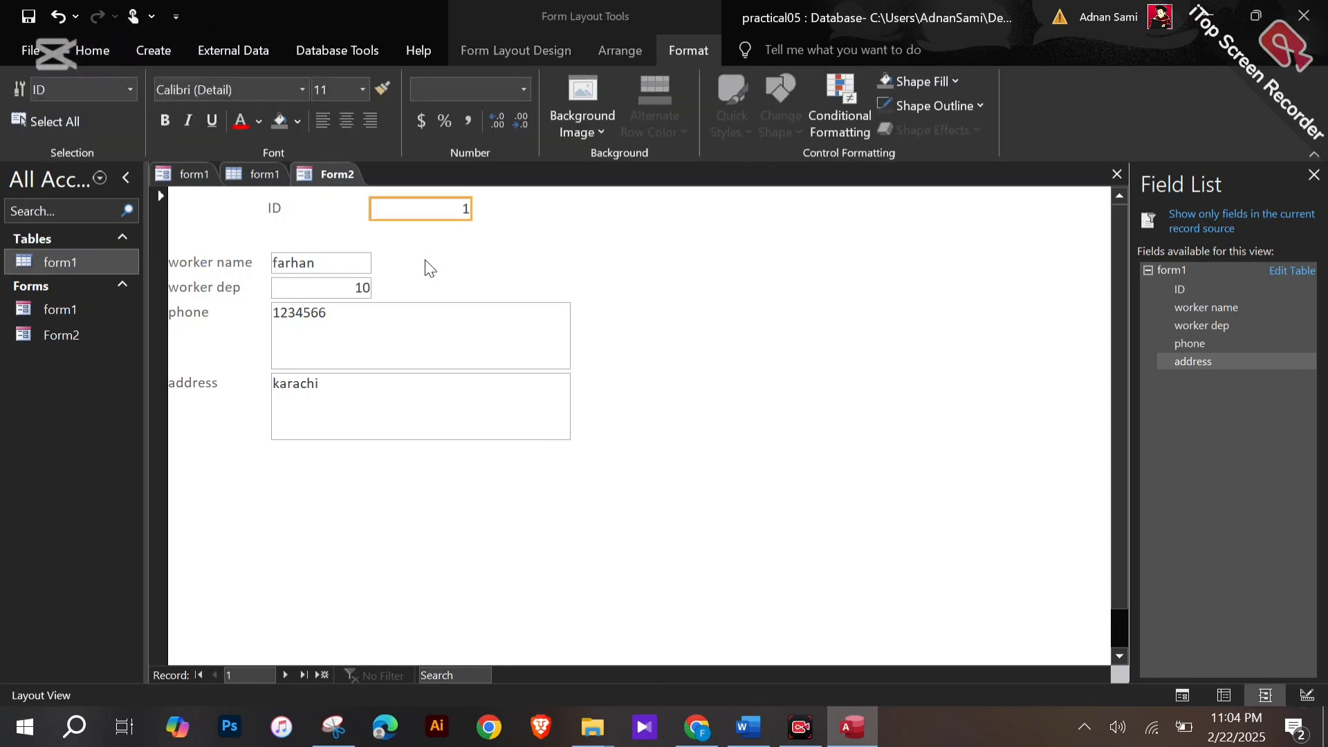
right_click(341, 181)
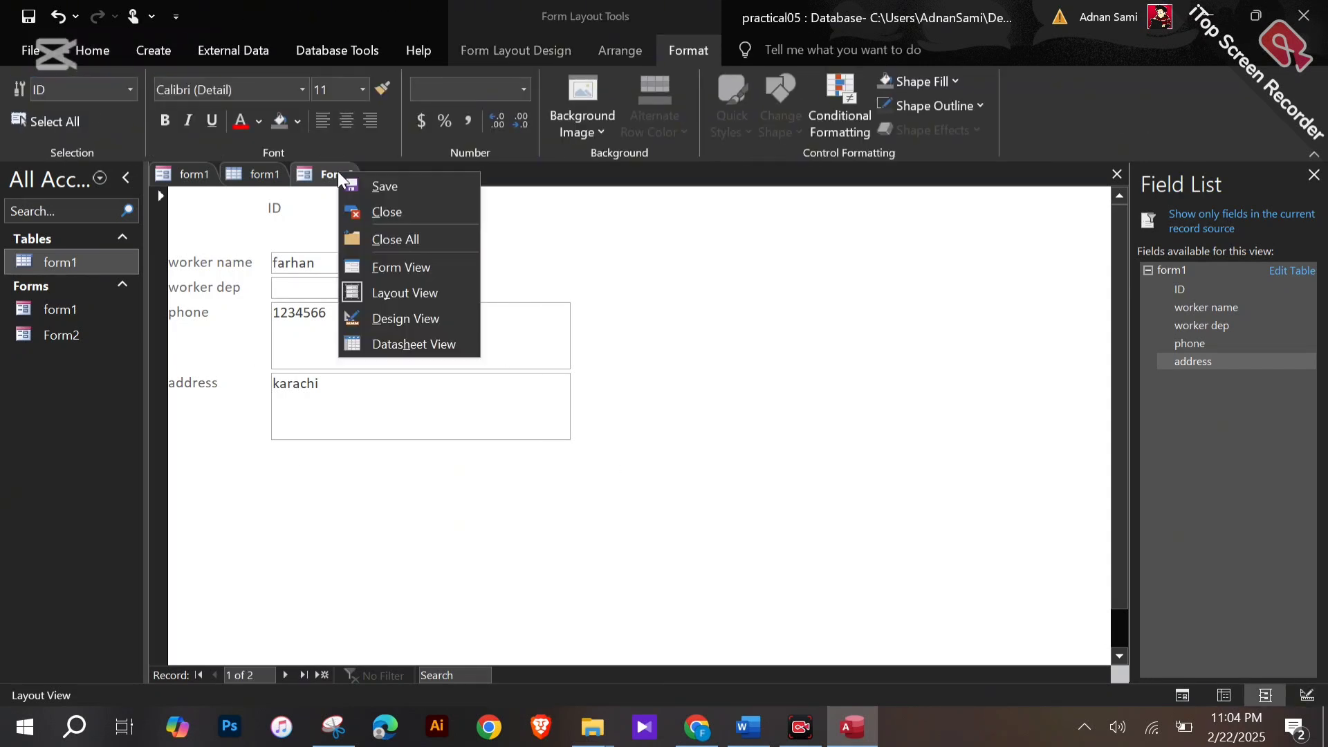
click(414, 319)
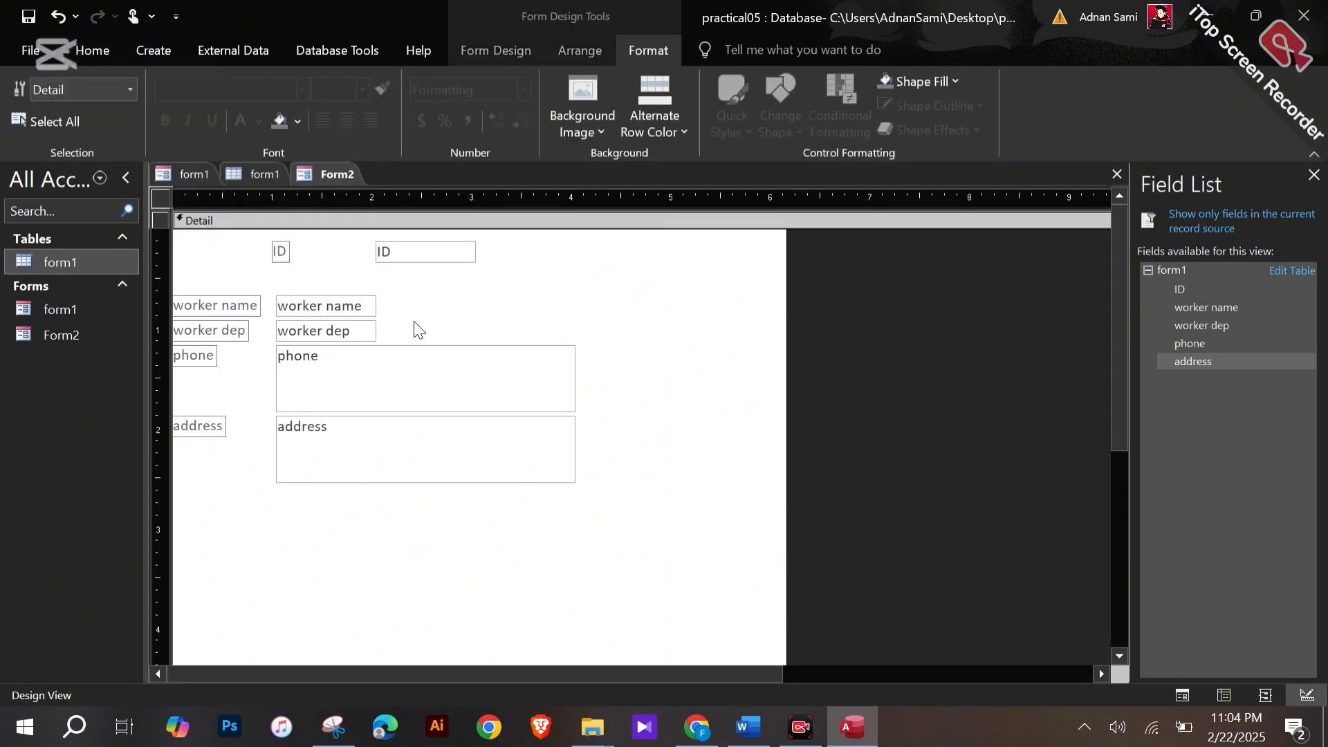
right_click(330, 172)
click(398, 340)
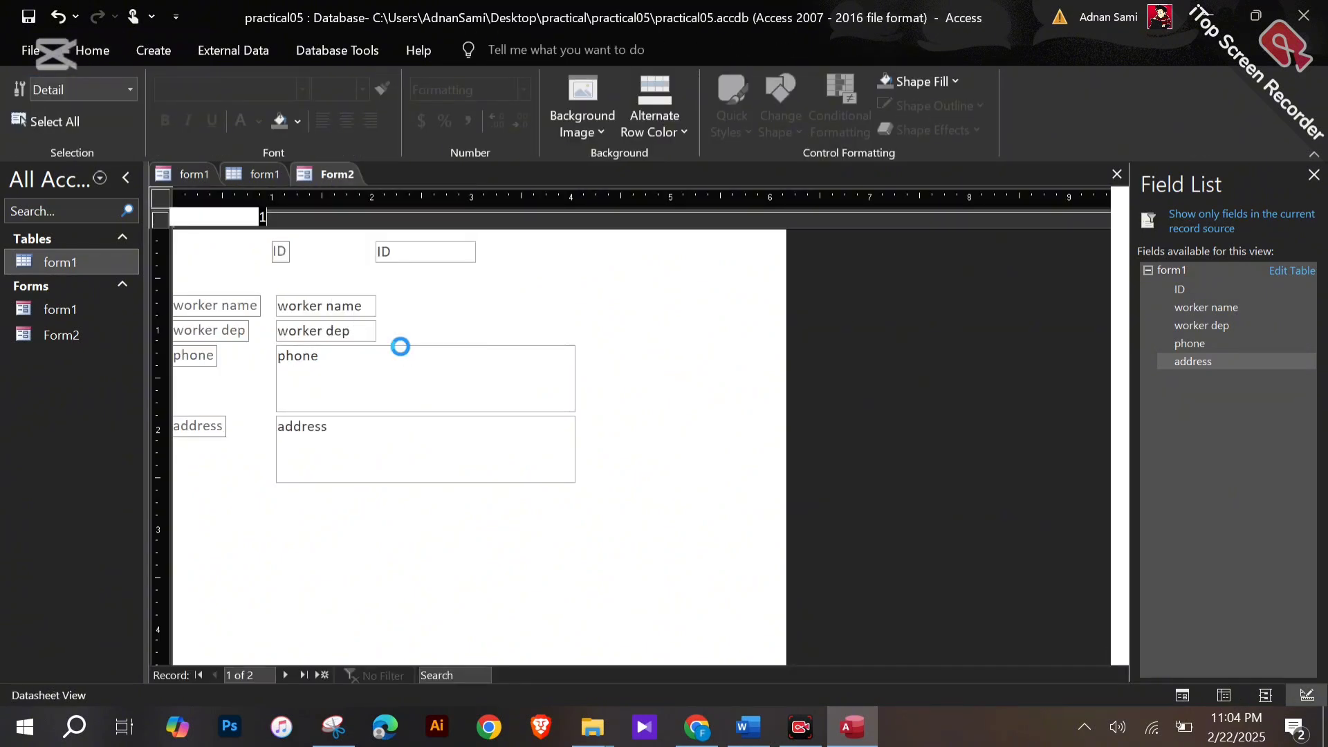
right_click(343, 179)
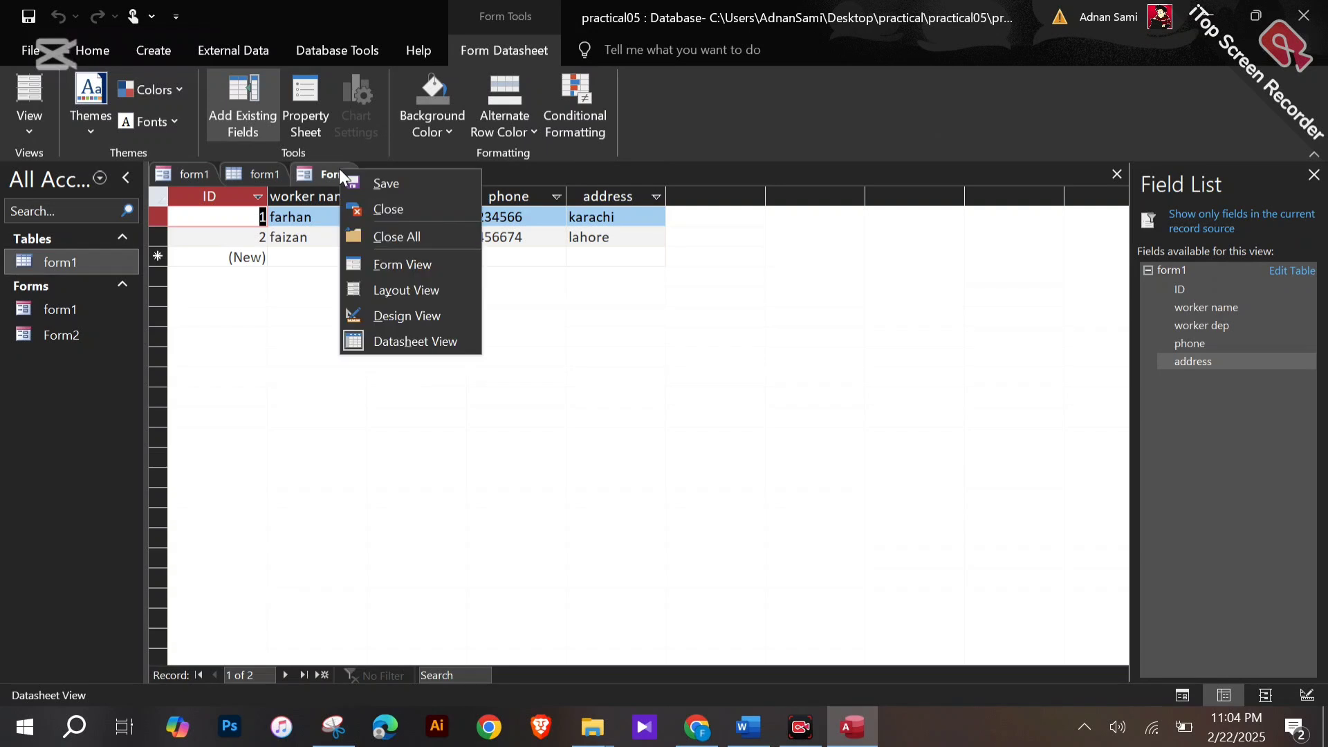
click(395, 282)
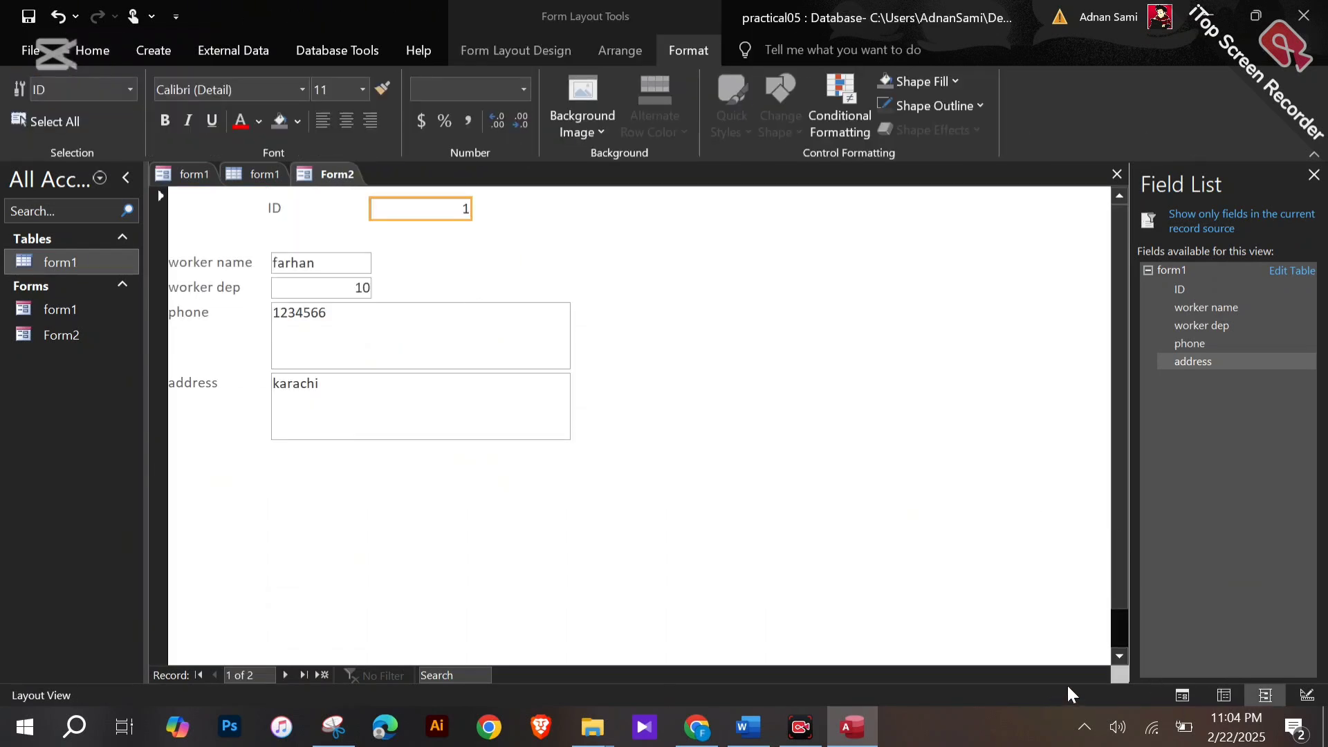
Step: Show Form2 in Form View and go to a new blank record
right_click(327, 173)
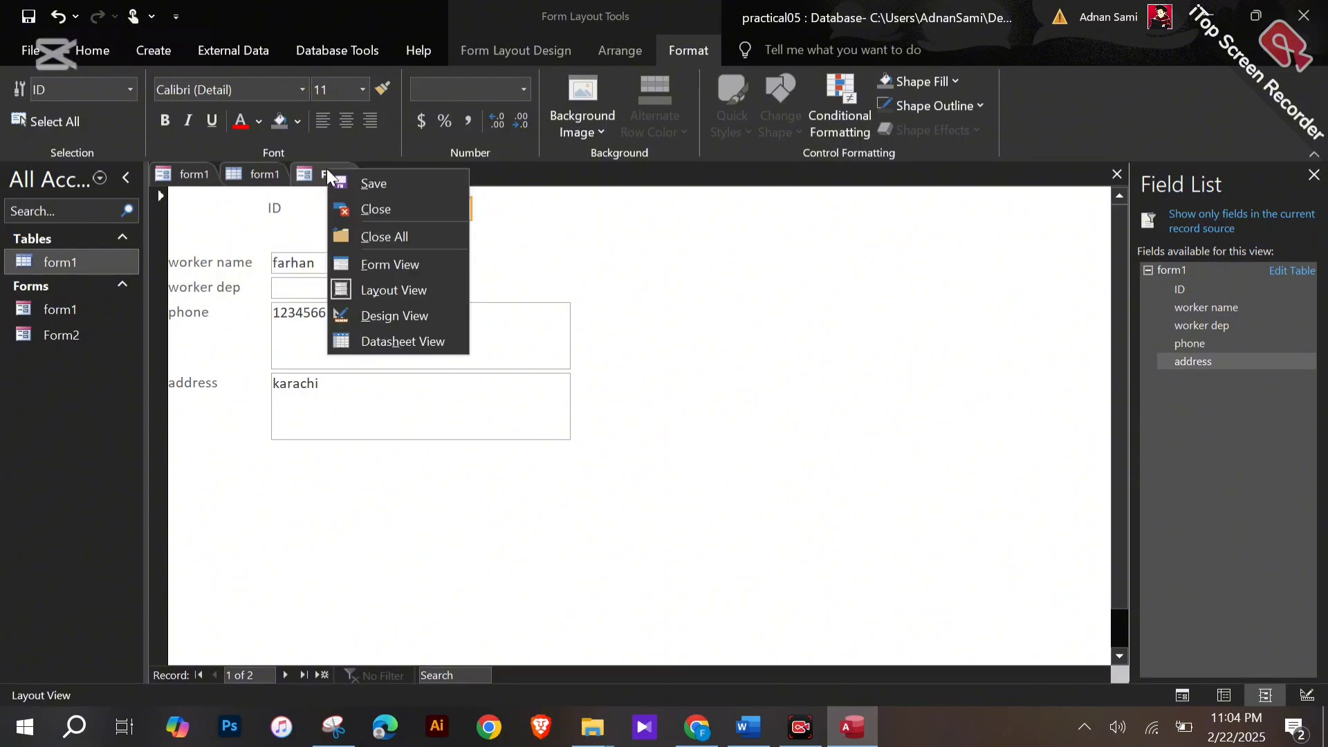
click(418, 265)
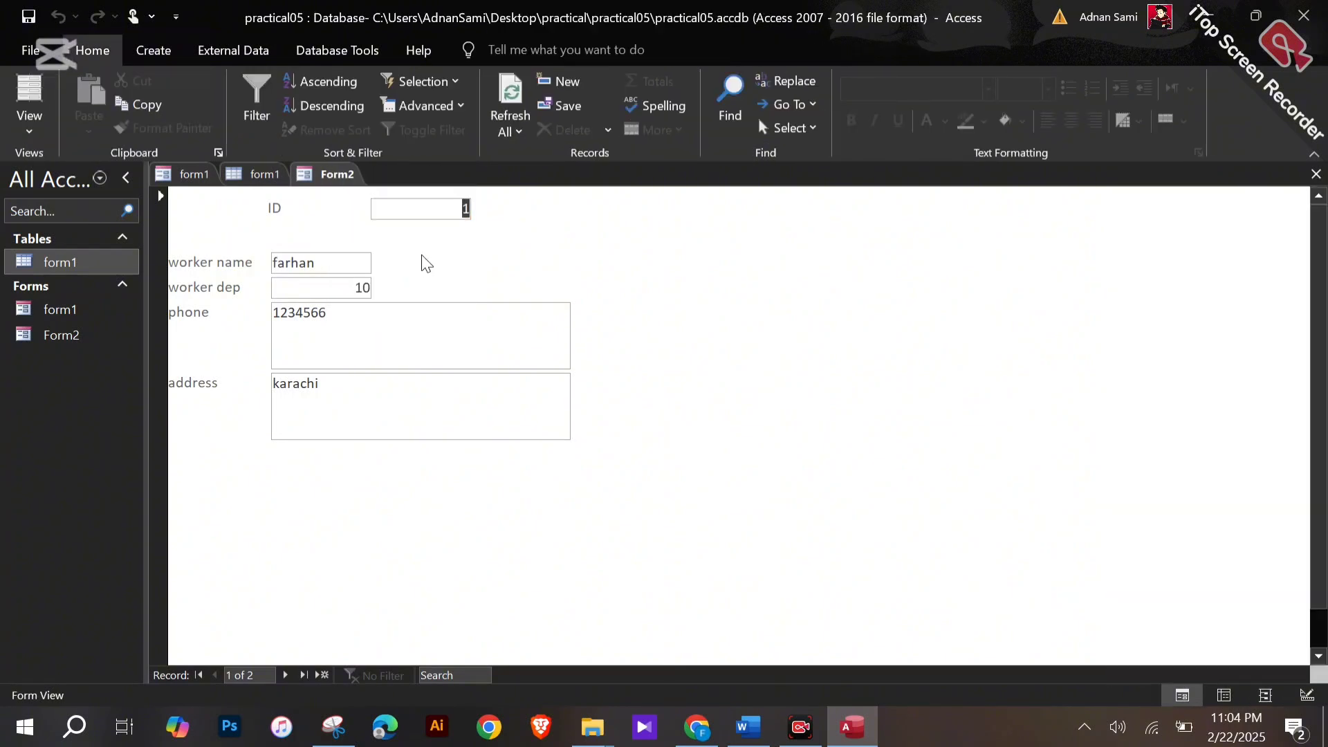
key(BackSpace)
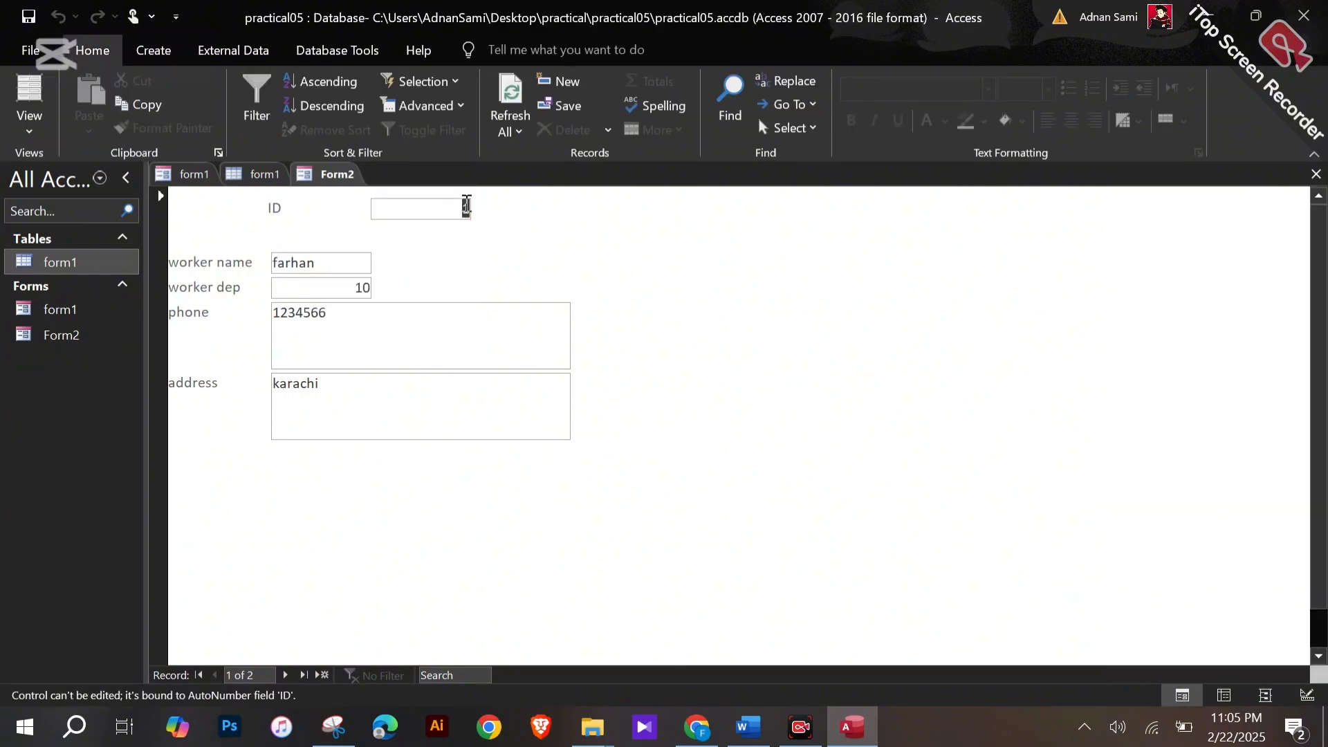
click(307, 673)
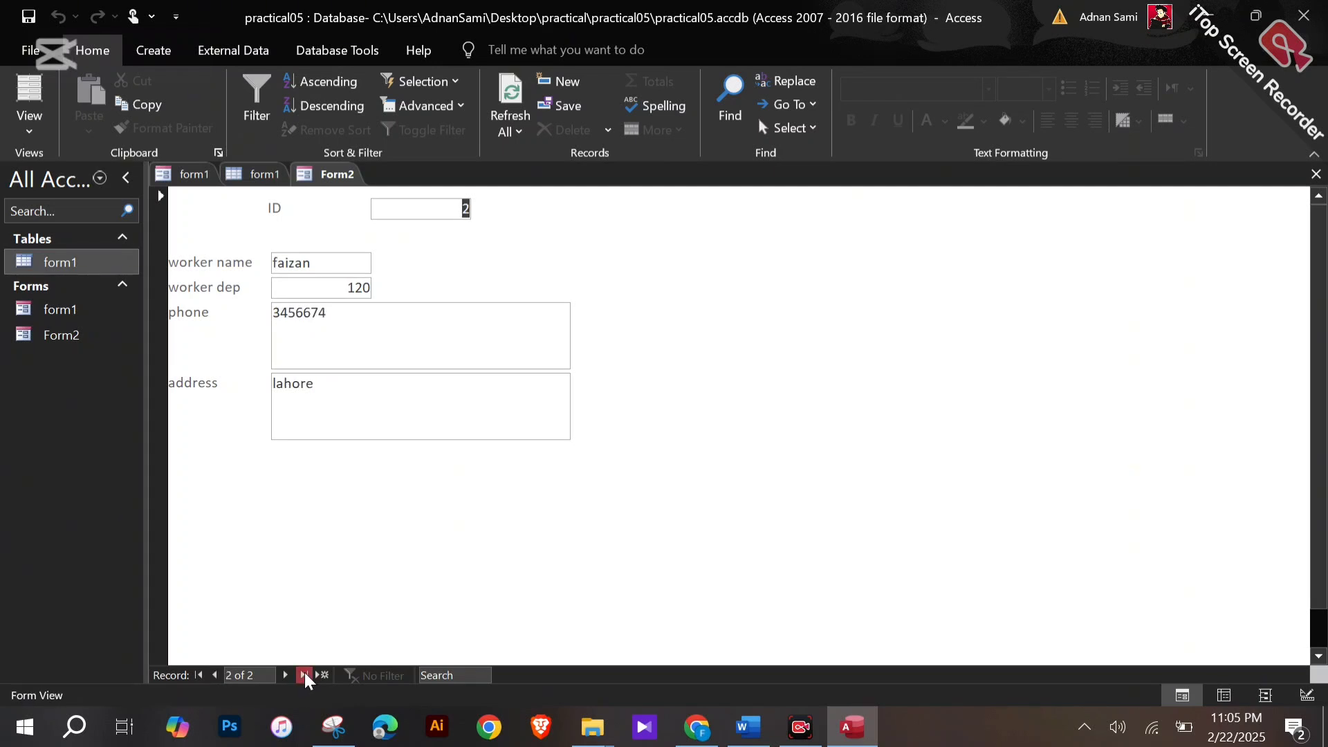
click(289, 673)
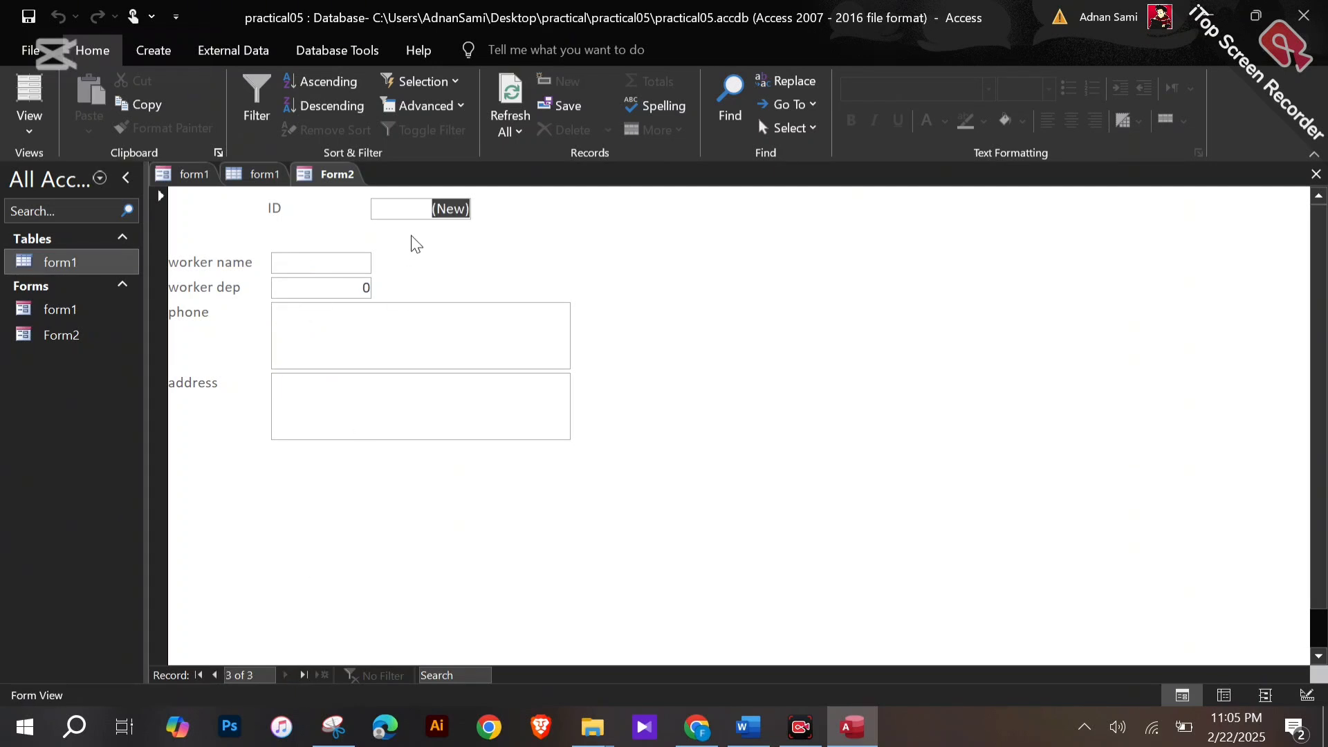
key(3)
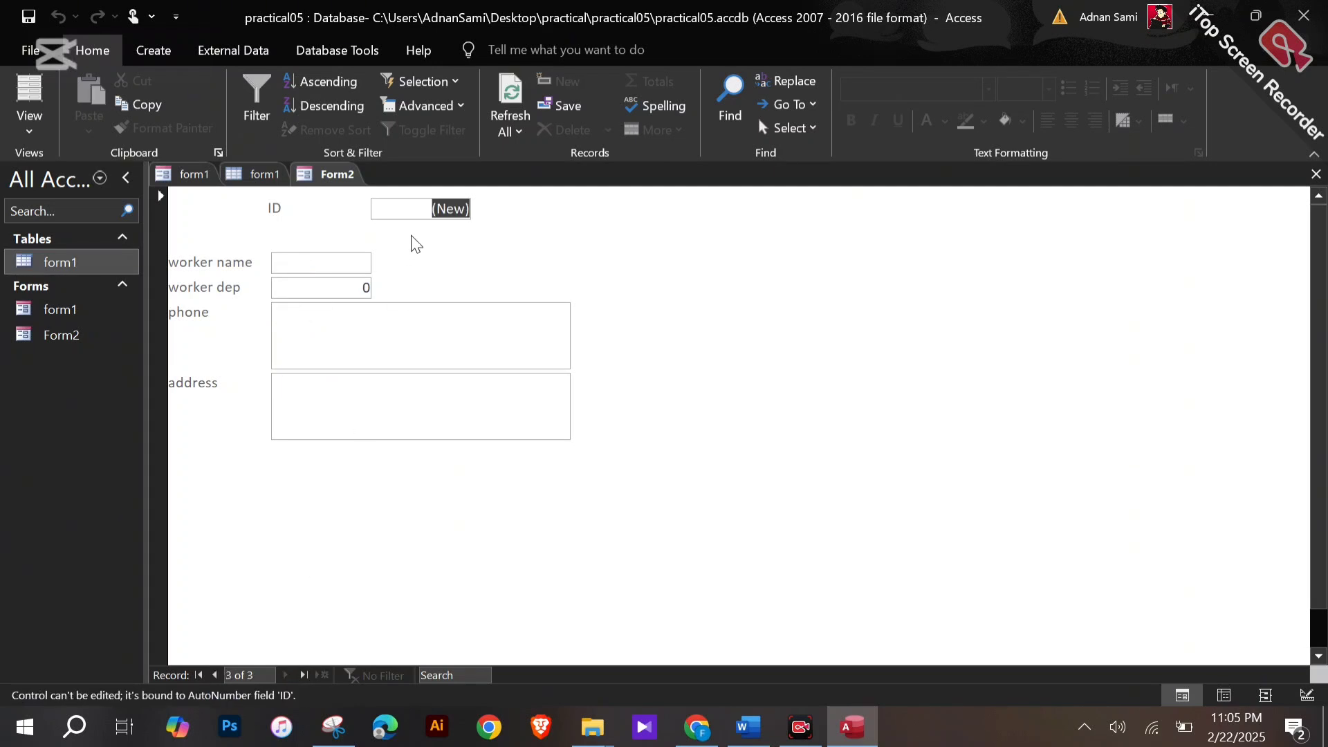
Step: Enter the third worker's name in the new record and set worker dep to 990
click(339, 268)
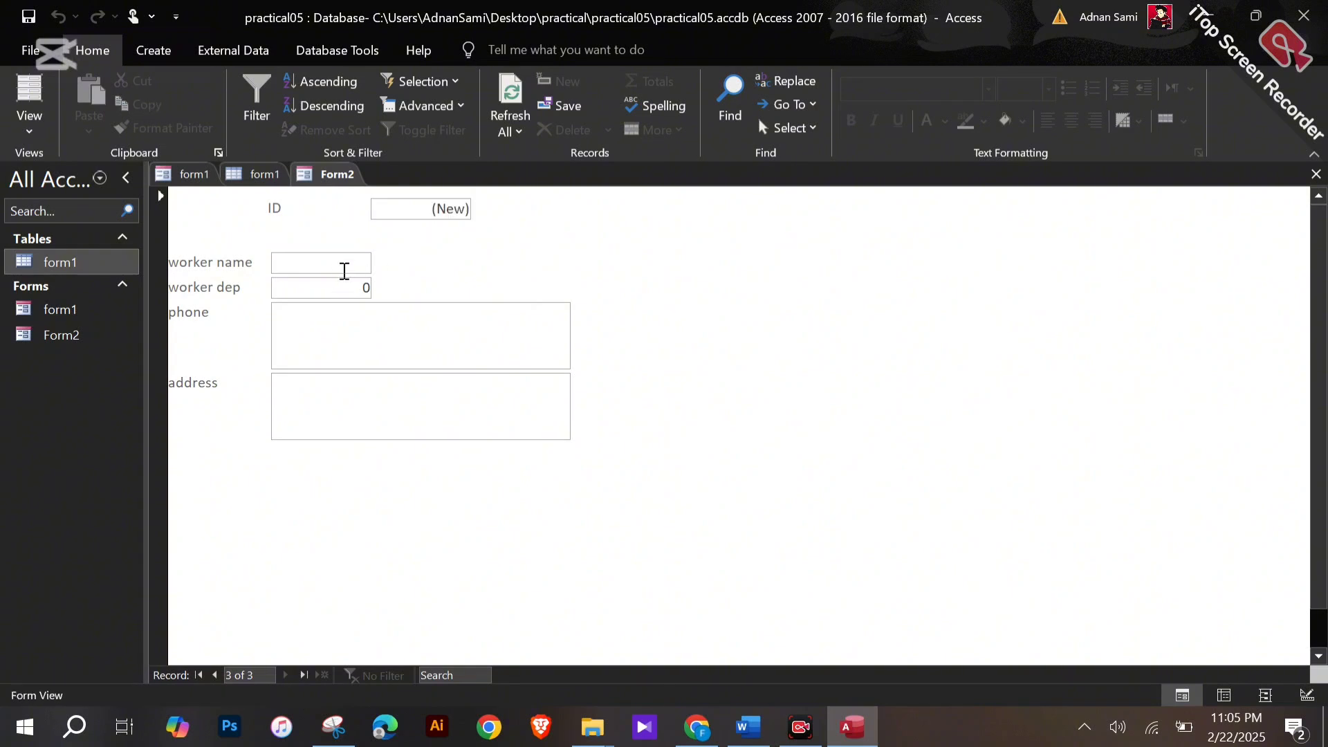
text(m)
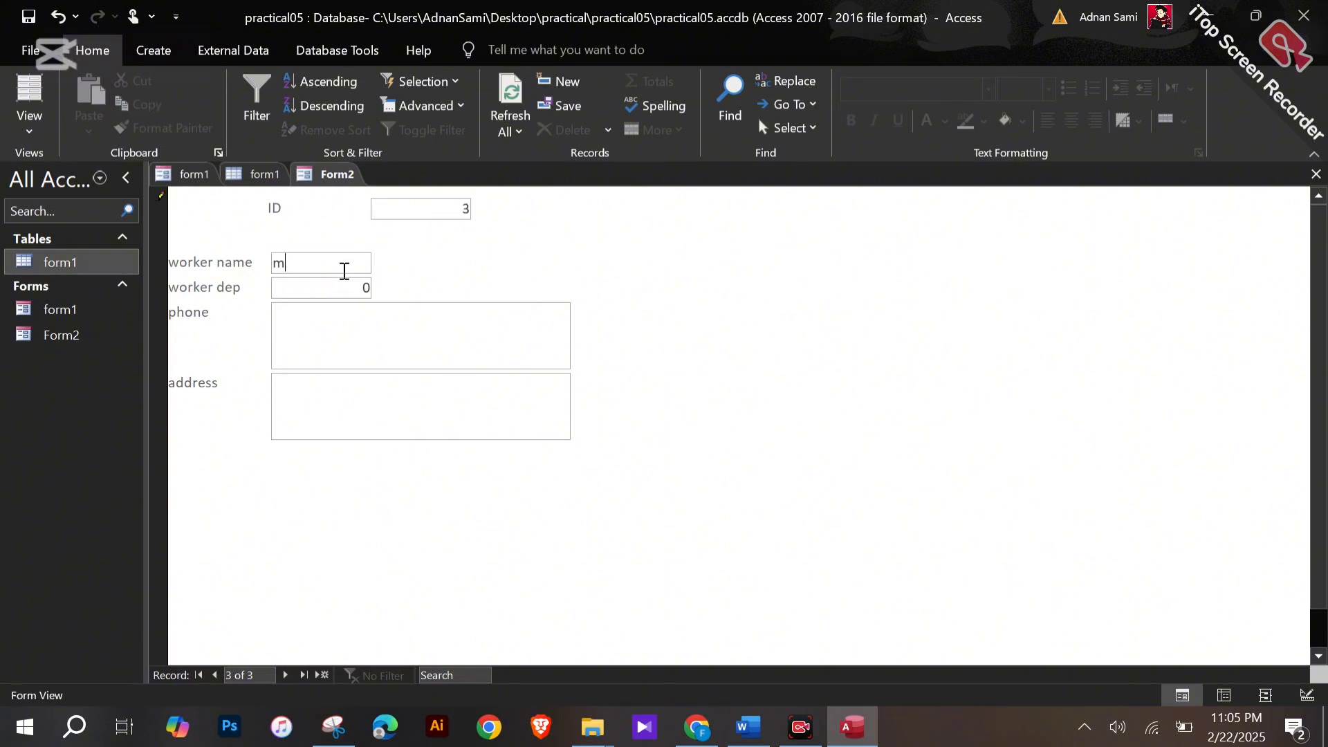
text(ubazil)
click(355, 288)
text(99)
Step: Fill in the third worker's phone number and address and save Form2
click(374, 327)
text(7)
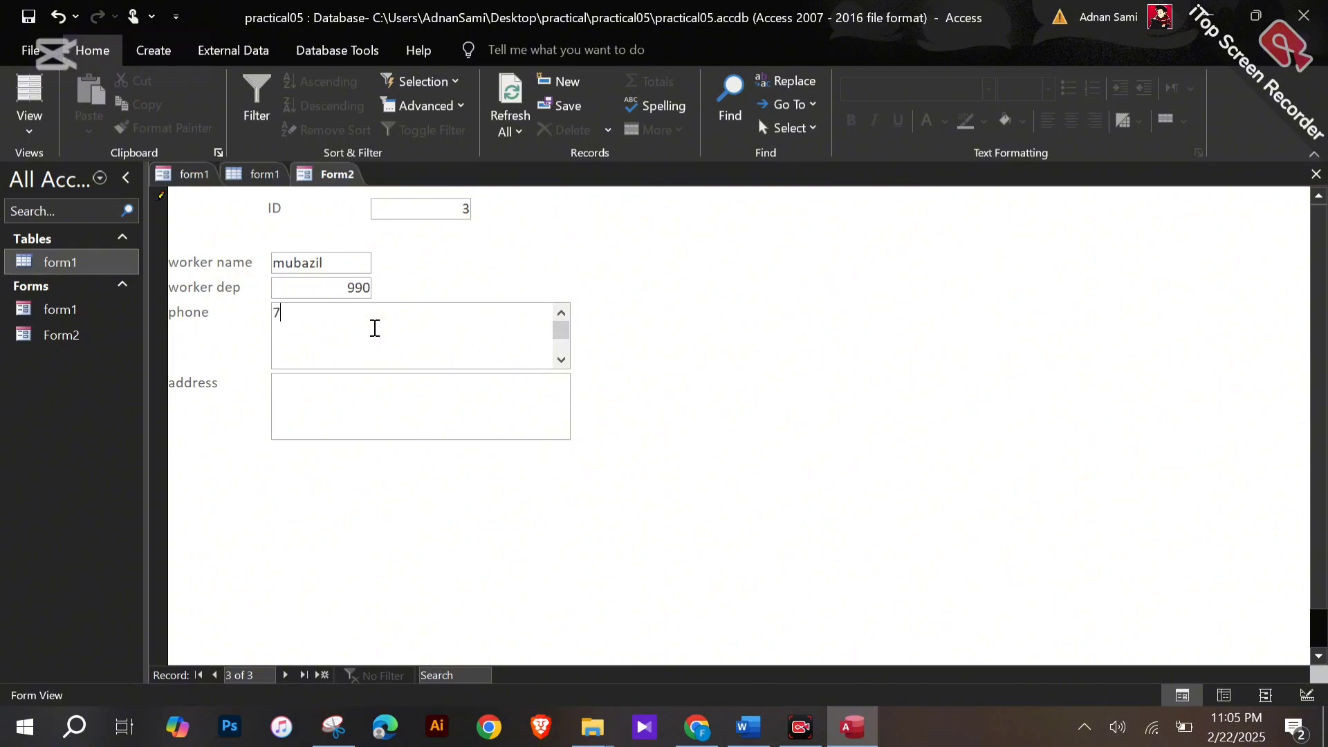
text(6543567)
click(396, 402)
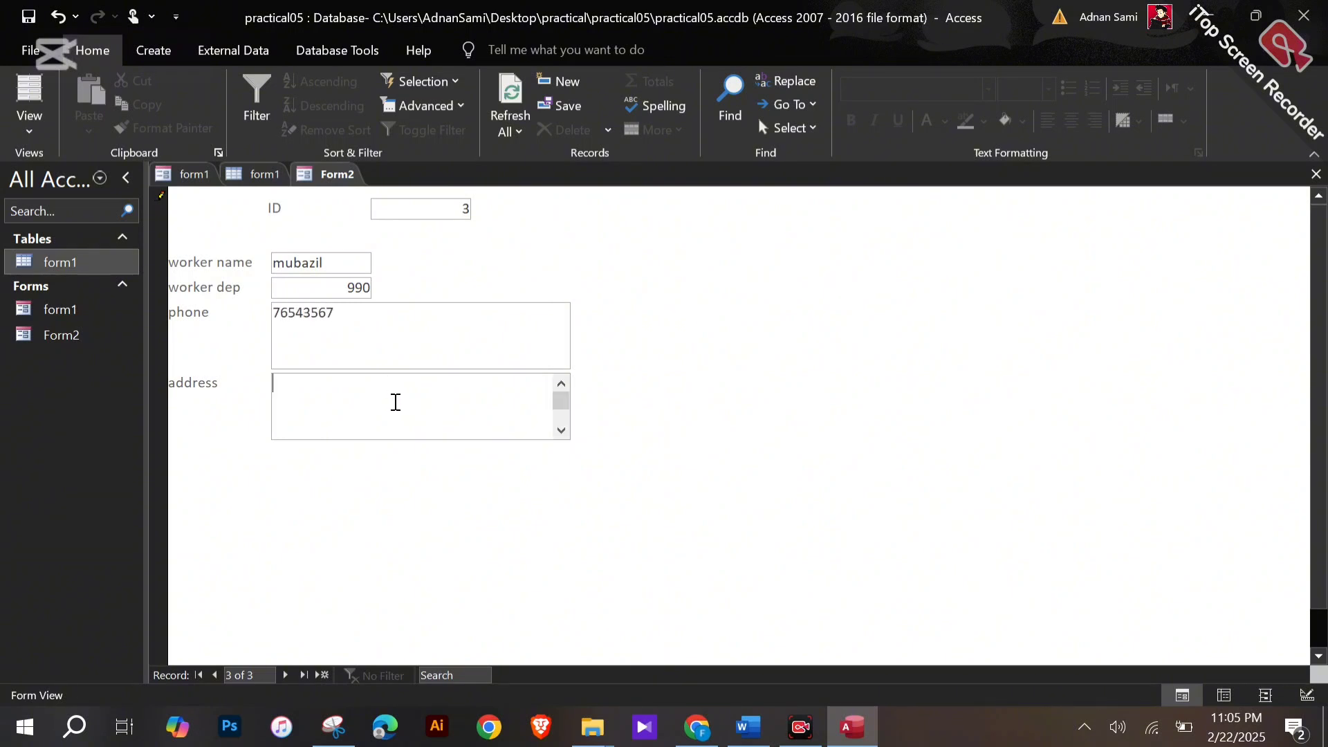
text(multan)
right_click(339, 179)
click(351, 184)
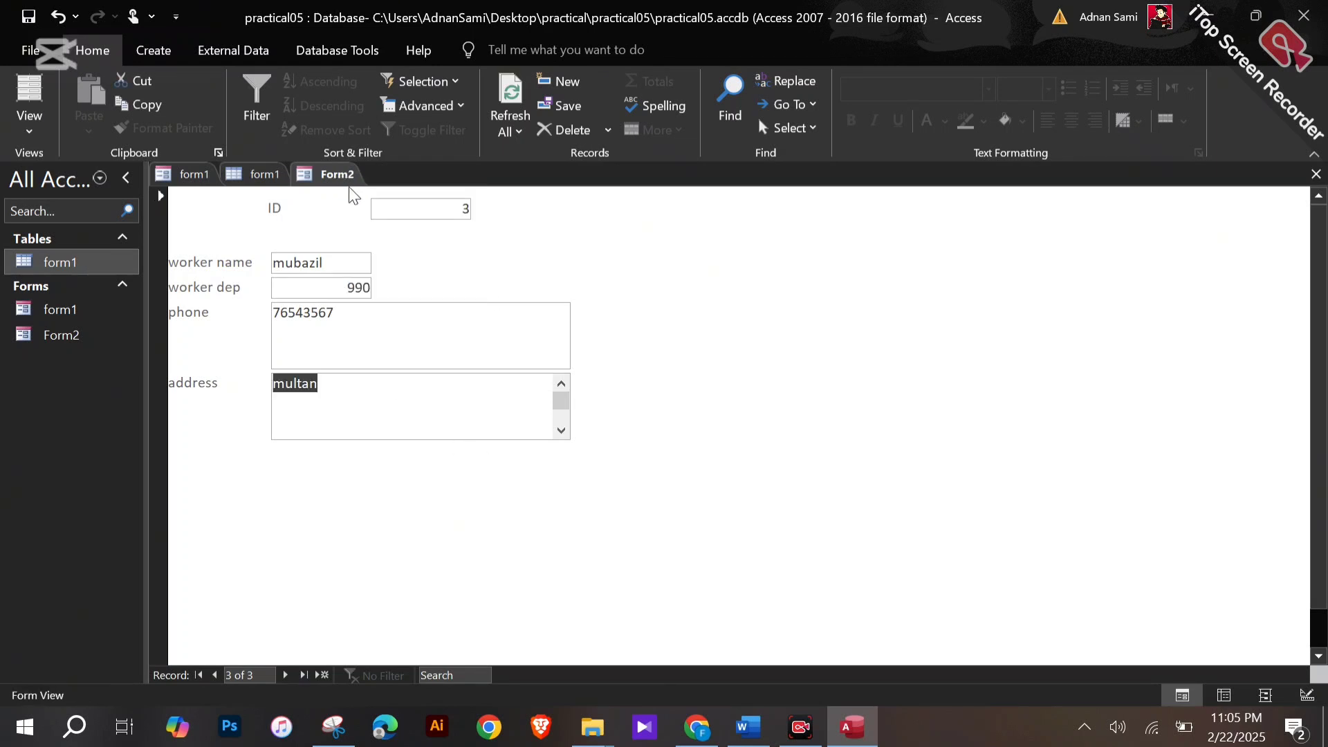
Step: Close the outdated form1 table and reopen it to check the record entered through Form2
click(273, 176)
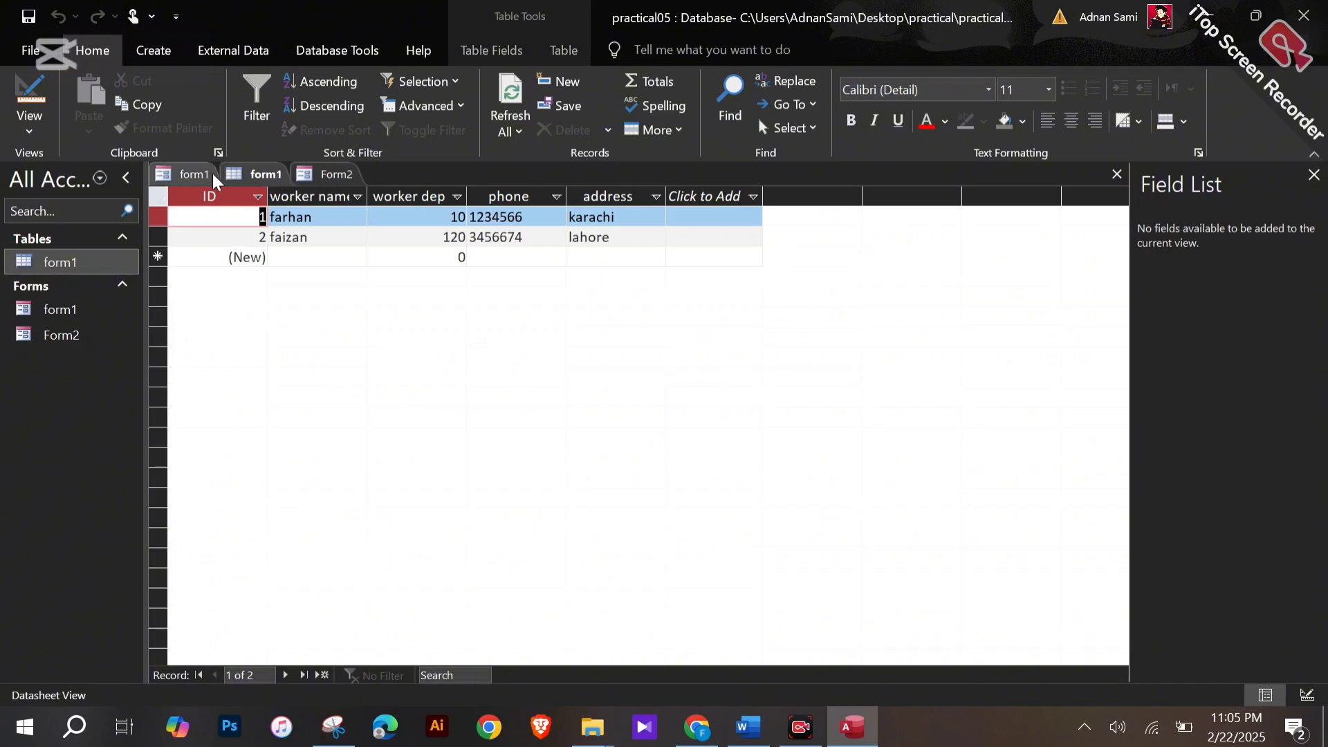
click(188, 173)
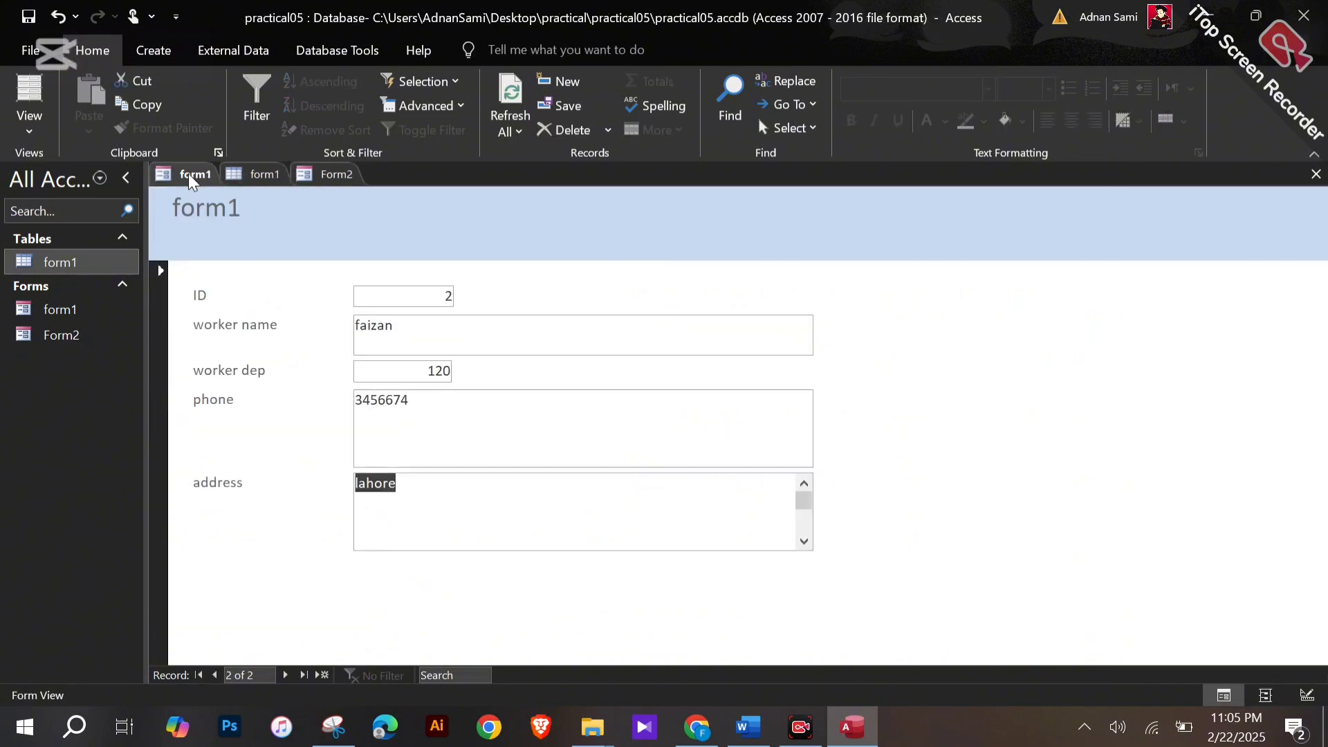
click(260, 169)
right_click(254, 172)
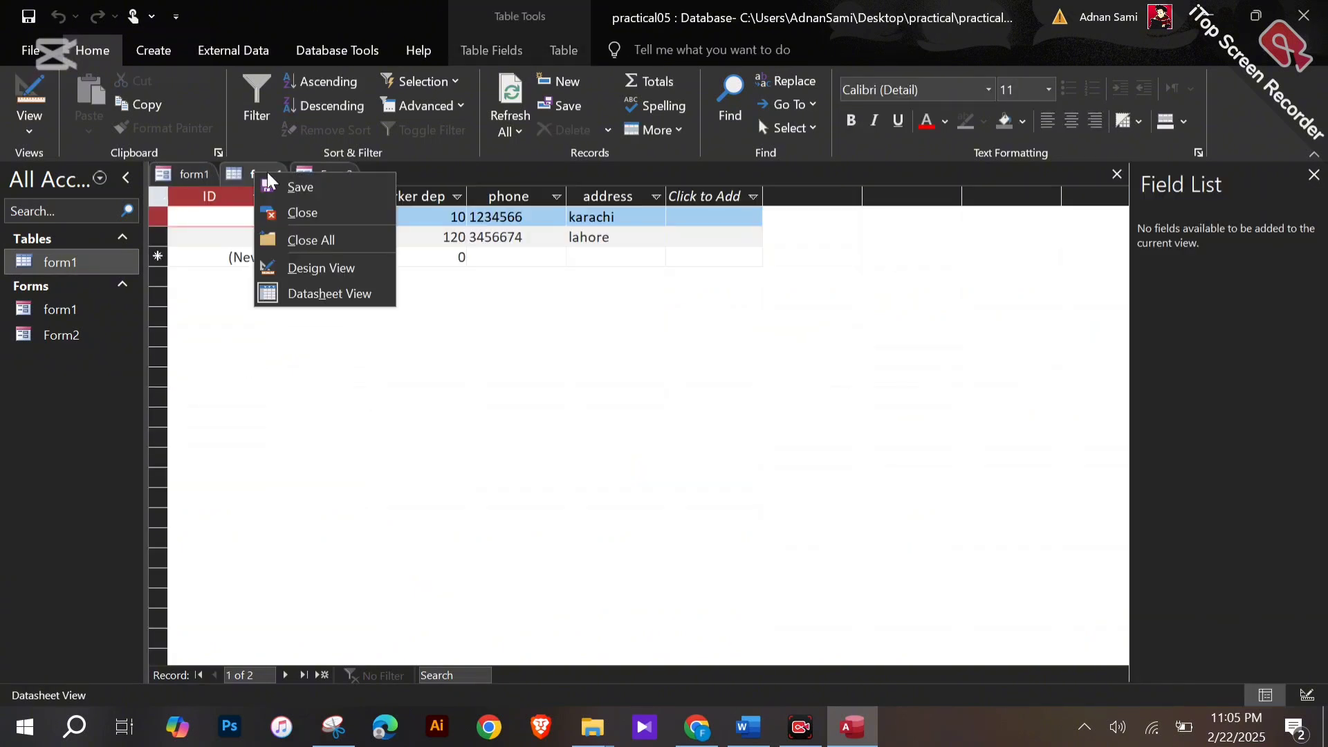
click(299, 212)
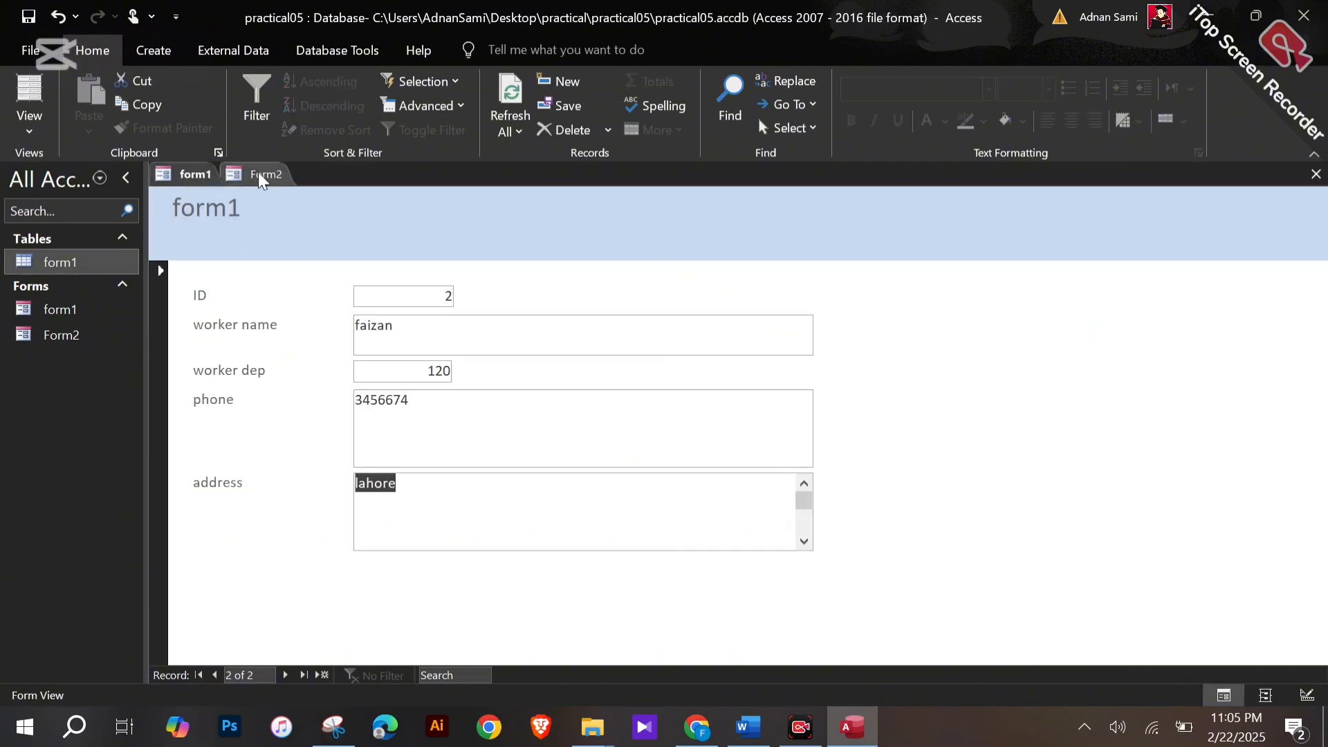
double_click(81, 256)
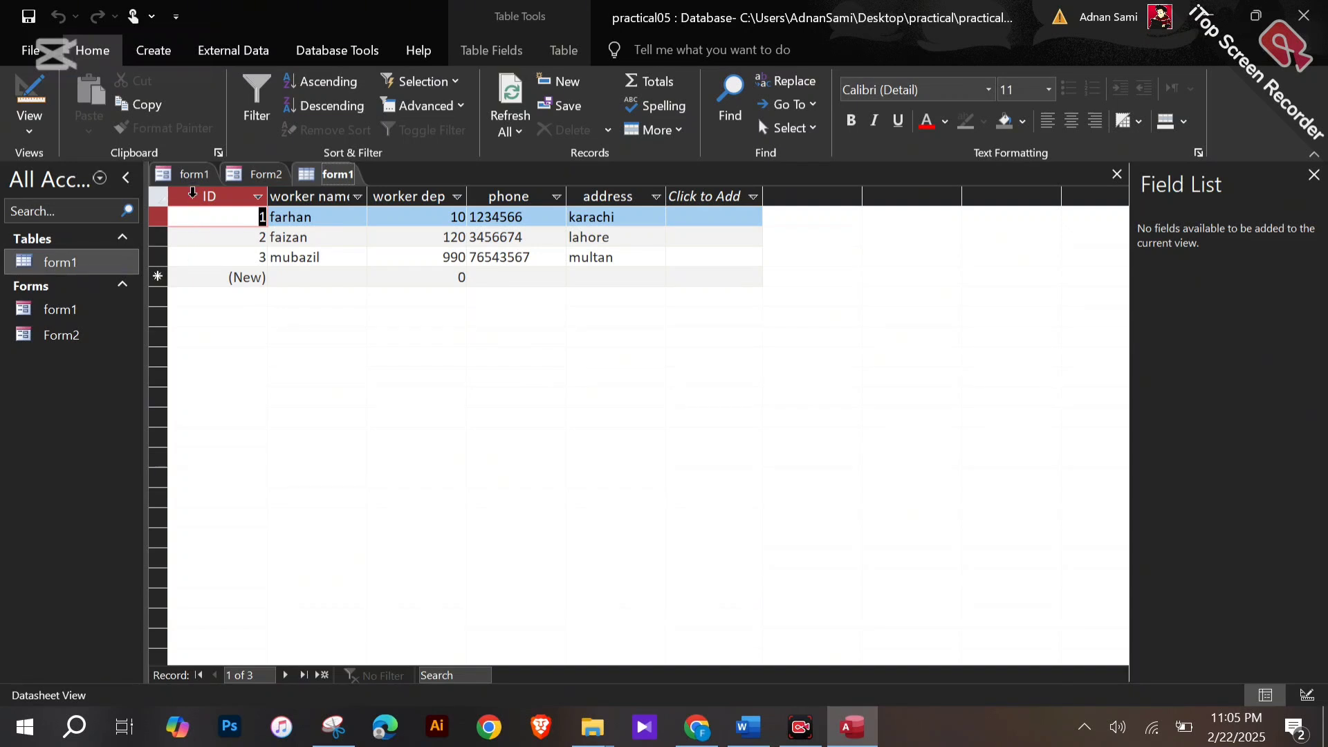
right_click(321, 170)
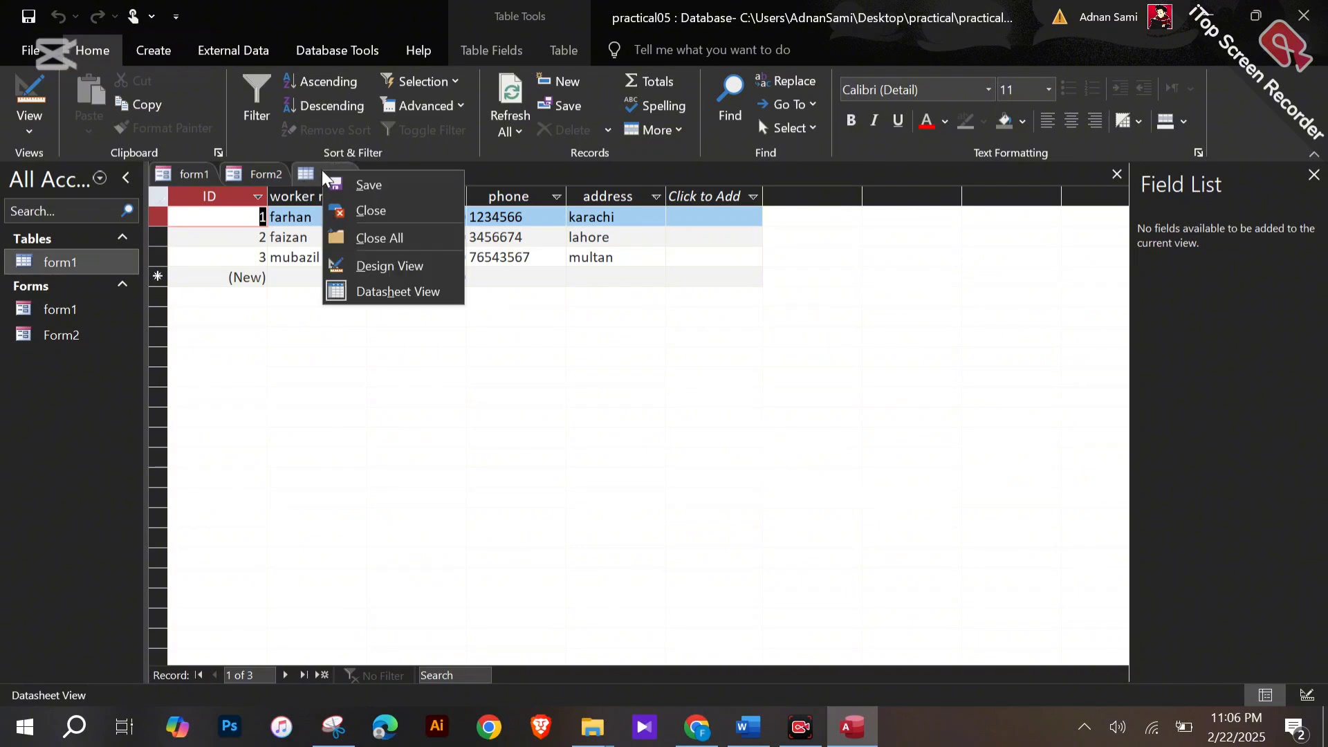
click(382, 267)
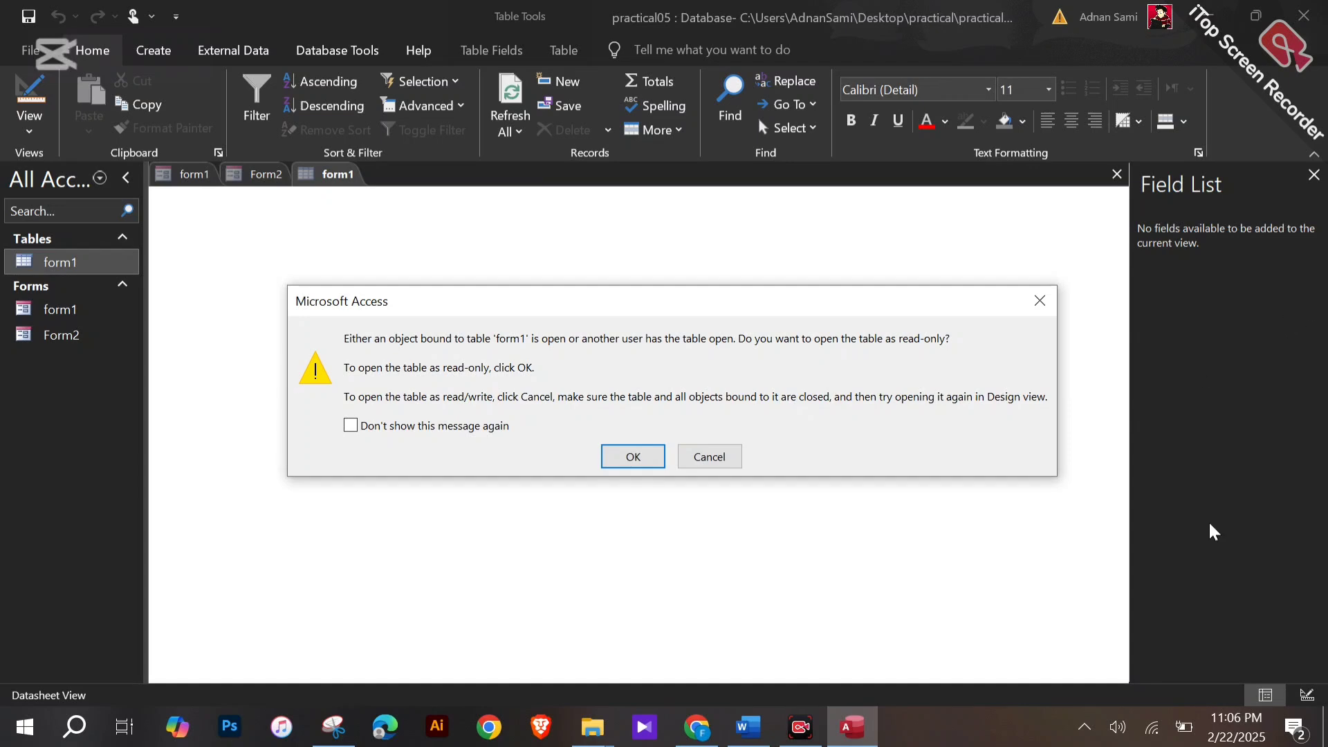
key(Escape)
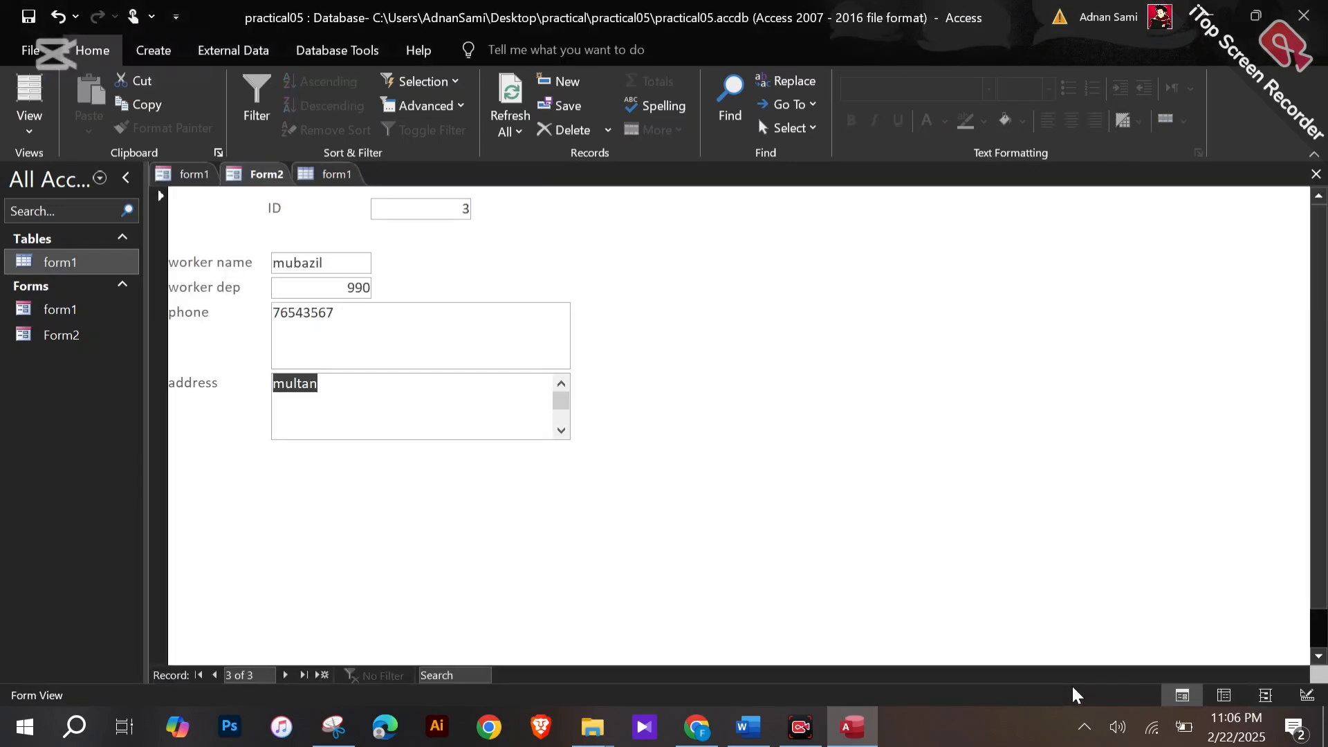
Step: Look through the open form1 table and Form2, ending on the form1 form
click(321, 170)
click(258, 176)
click(183, 171)
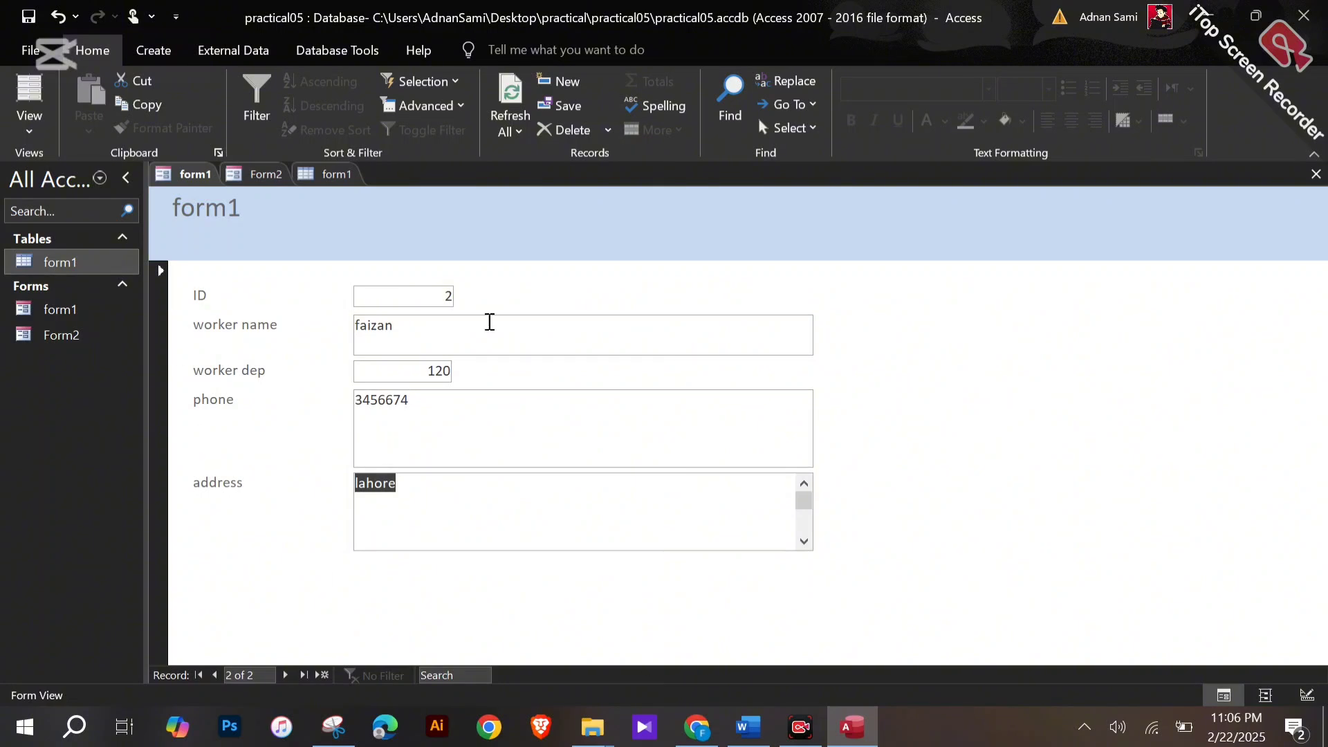